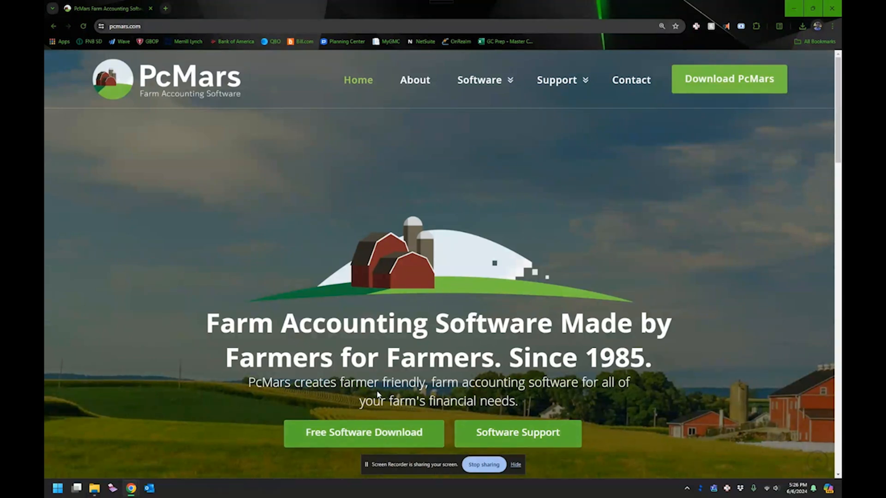
# Step: Open the Free Software Download page and highlight its 50-entry trial limit
pyautogui.click(367, 438)
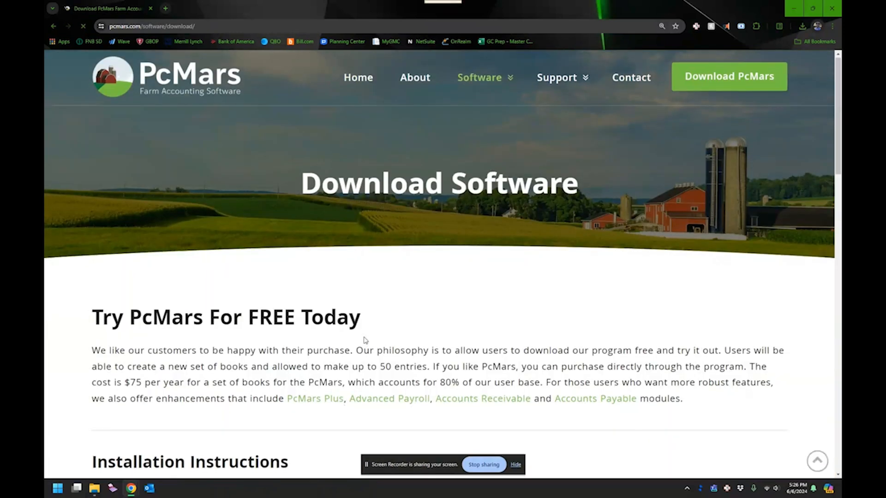
pyautogui.scroll(-5, 406, 281)
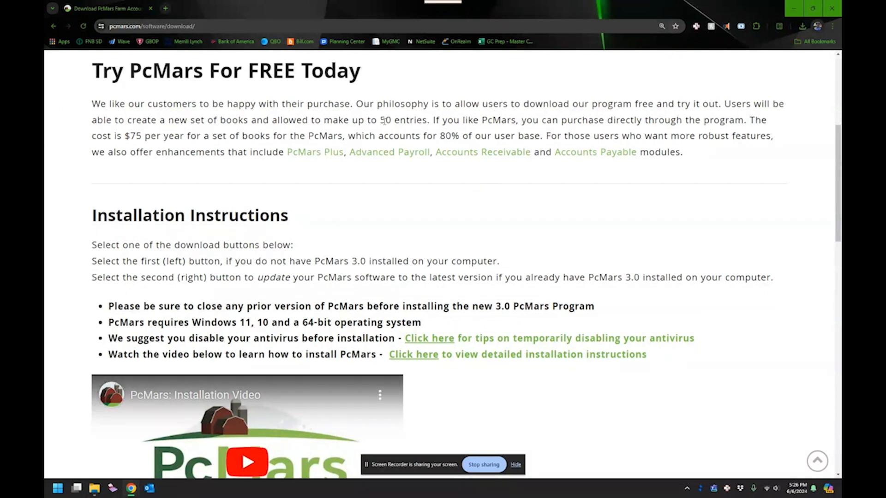
pyautogui.moveTo(380, 121); pyautogui.dragTo(422, 121)
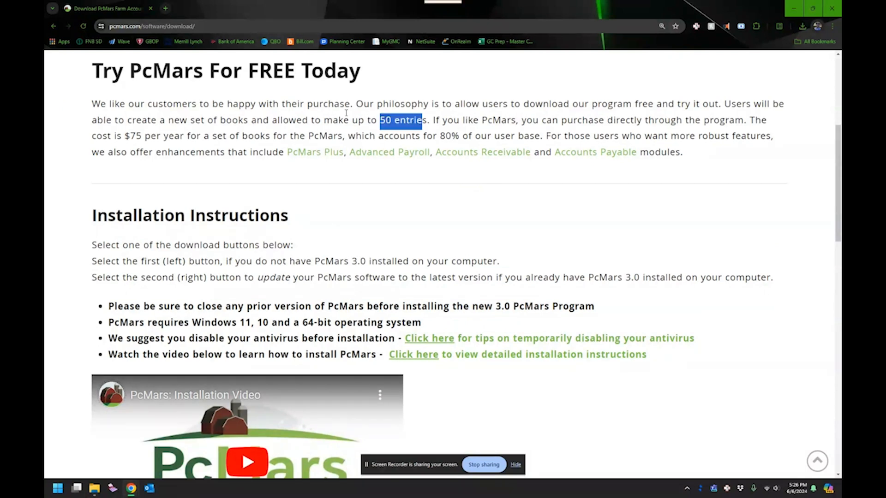
pyautogui.click(346, 112)
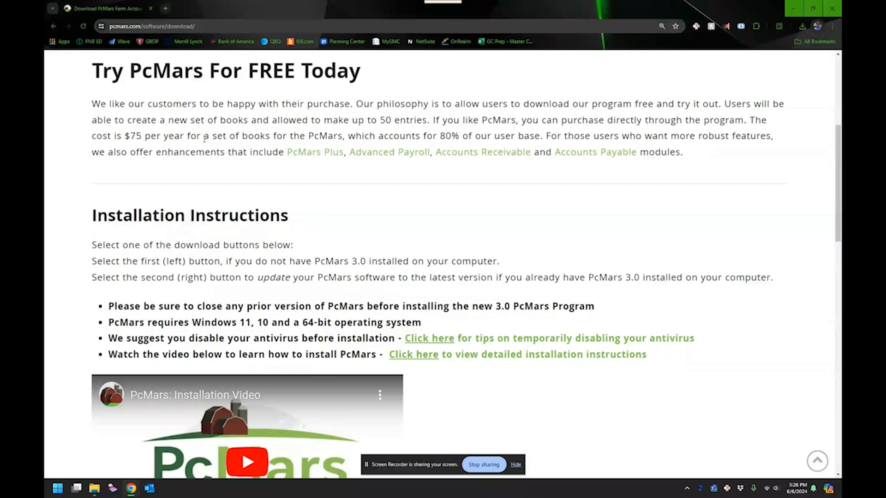
# Step: Check the Advanced Payroll details, then review the download options for PcMars 3.0 and update 3.0.6.2
pyautogui.keyDown('ctrl'); pyautogui.click(393, 156); pyautogui.keyUp('ctrl')
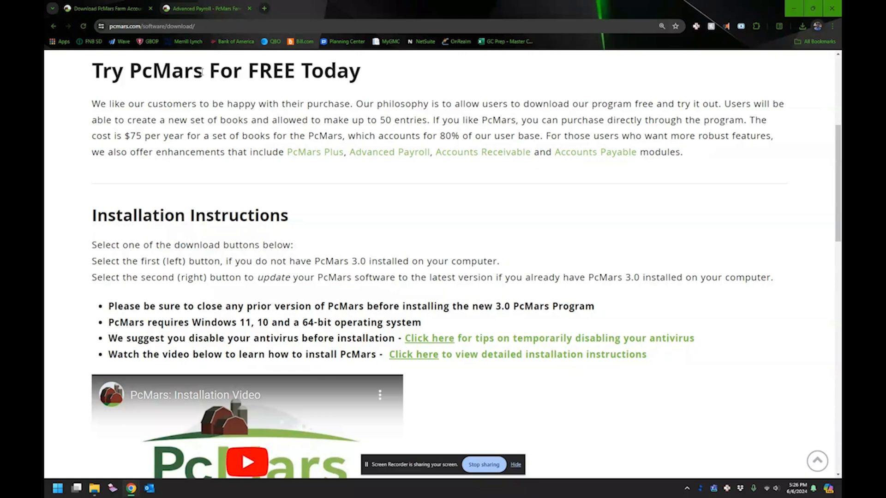
pyautogui.click(249, 9)
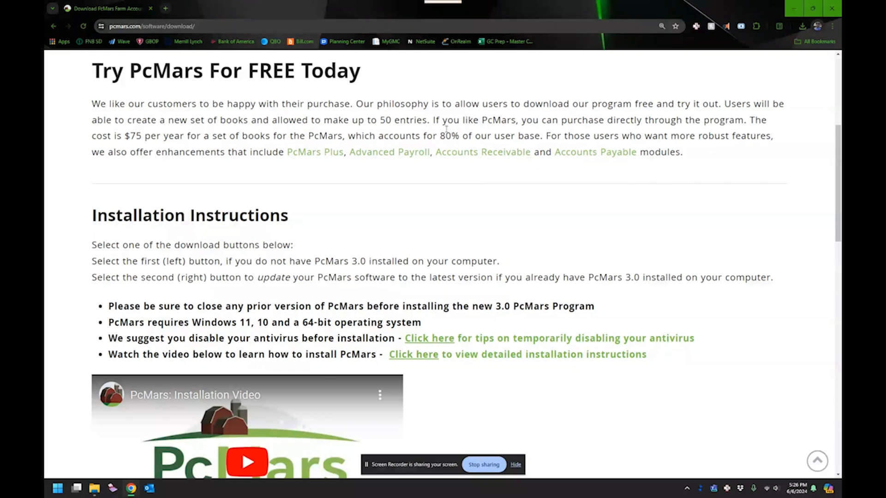
pyautogui.scroll(-2, 414, 171)
pyautogui.scroll(-5, 414, 171)
pyautogui.scroll(2, 476, 258)
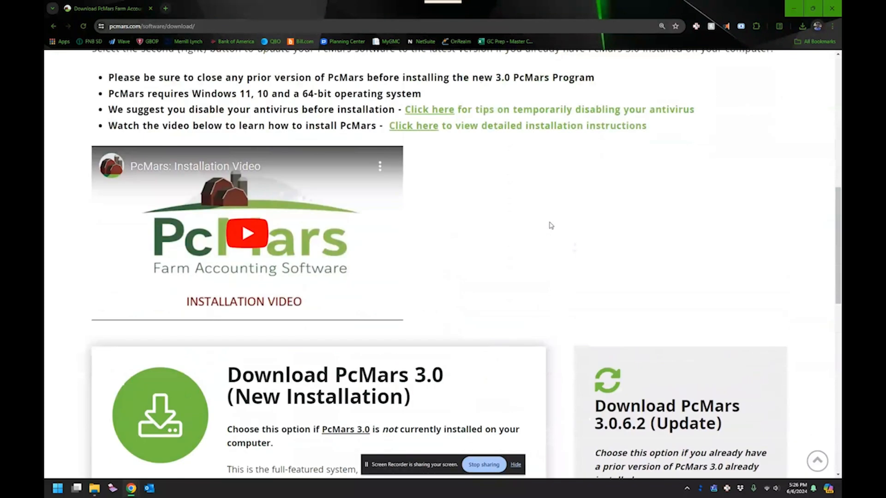
pyautogui.scroll(-1, 550, 223)
pyautogui.scroll(-2, 549, 239)
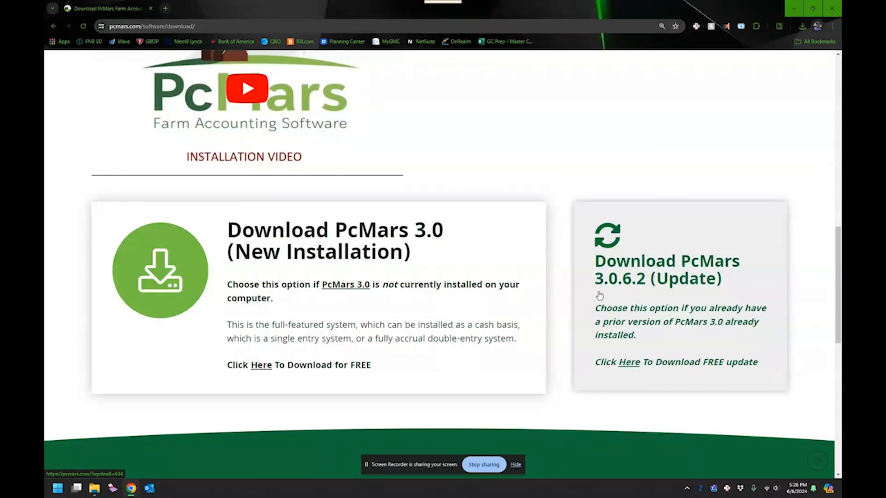
pyautogui.scroll(5, 587, 280)
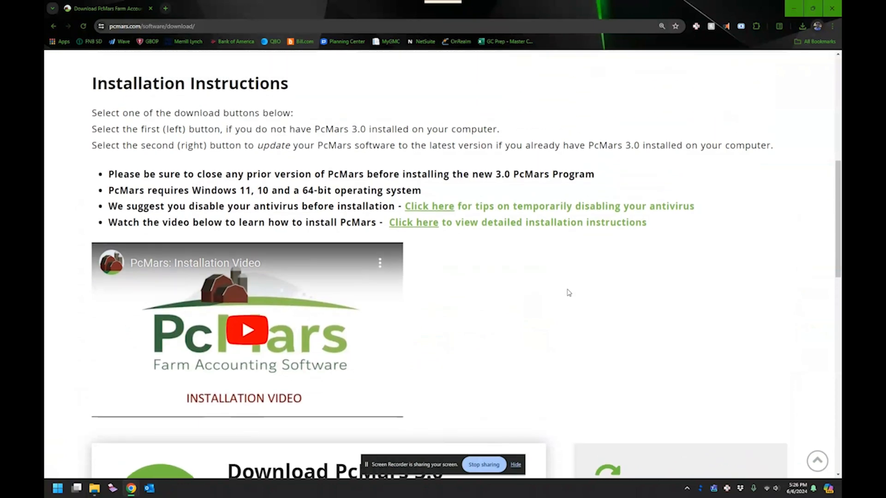
pyautogui.scroll(8, 569, 292)
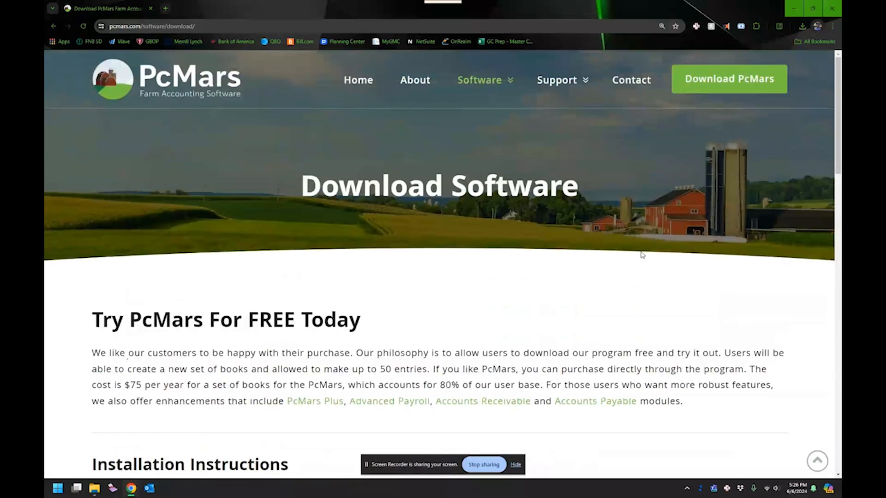
# Step: Go to Support > How-To Videos and load the Paying for PcMars video
pyautogui.moveTo(576, 95)
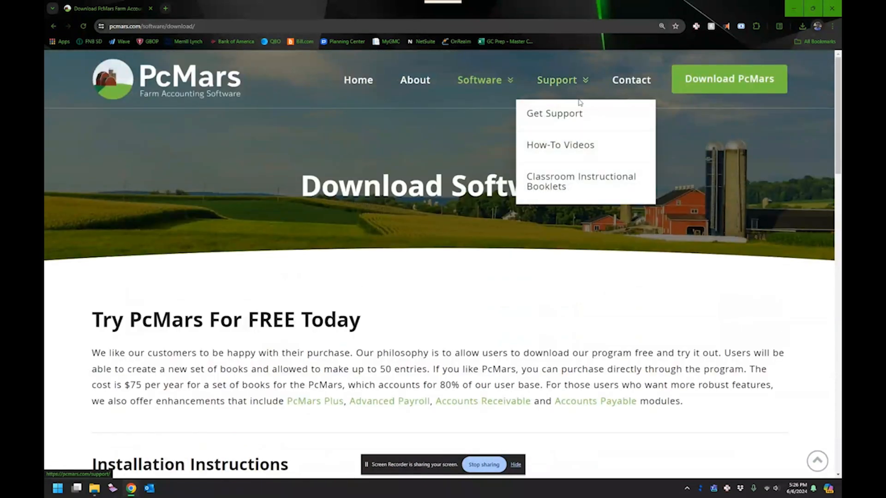
pyautogui.click(575, 142)
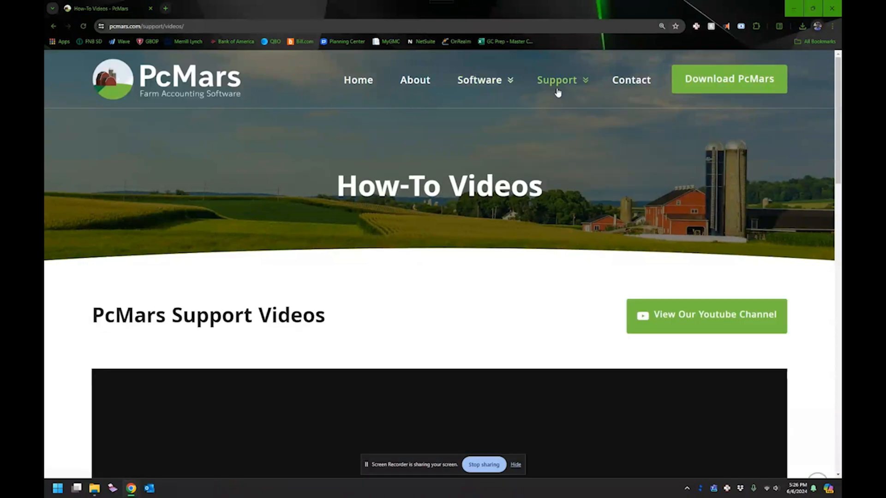
pyautogui.moveTo(558, 92)
pyautogui.scroll(-1, 544, 110)
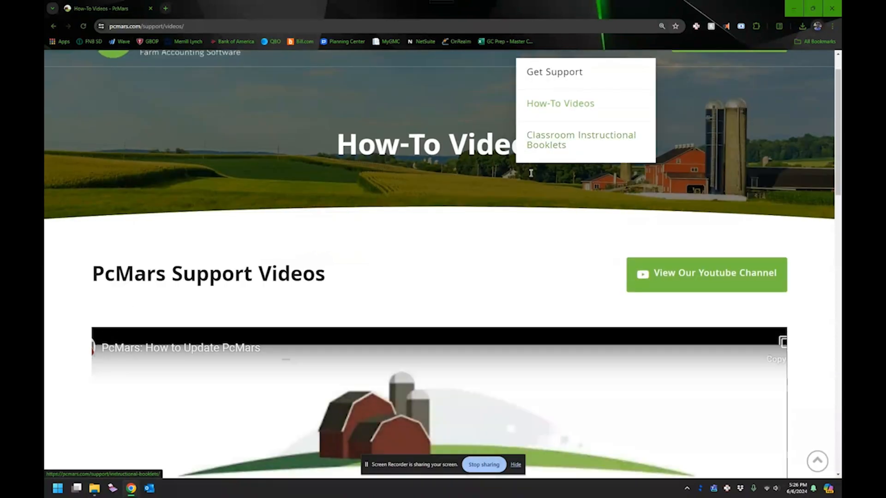
pyautogui.scroll(-1, 487, 235)
pyautogui.scroll(-7, 488, 235)
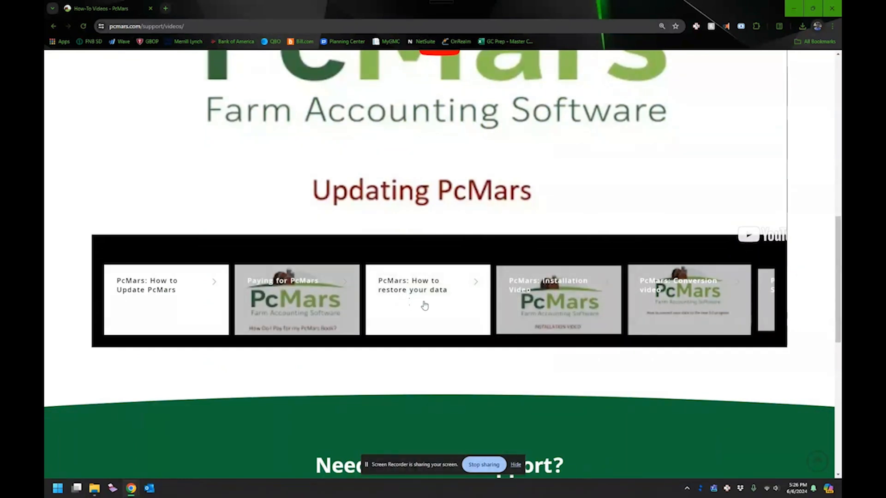
pyautogui.click(303, 312)
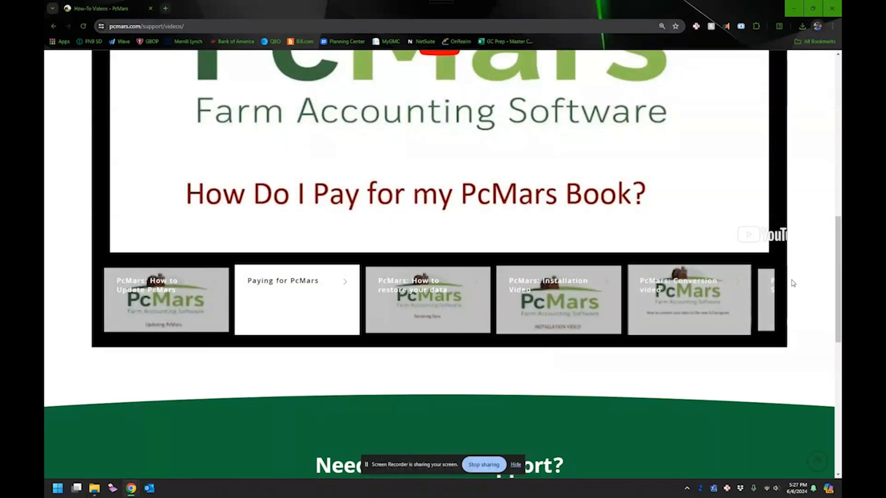
pyautogui.scroll(5, 793, 283)
pyautogui.scroll(7, 792, 283)
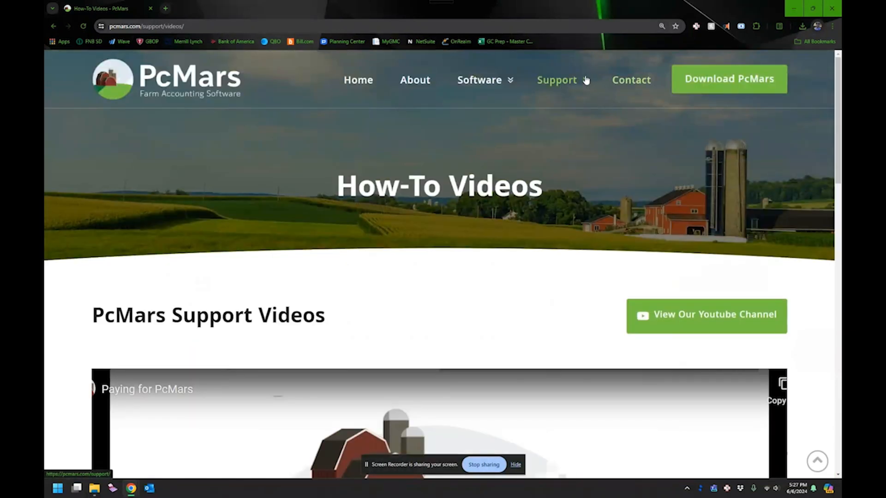
# Step: Open the Classroom Instructional Booklets page listing the free PDF booklets
pyautogui.moveTo(582, 81)
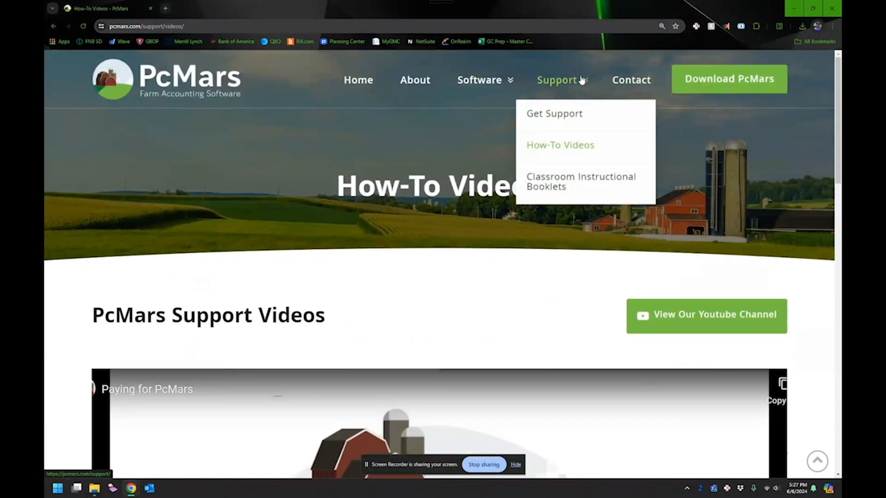
pyautogui.click(558, 187)
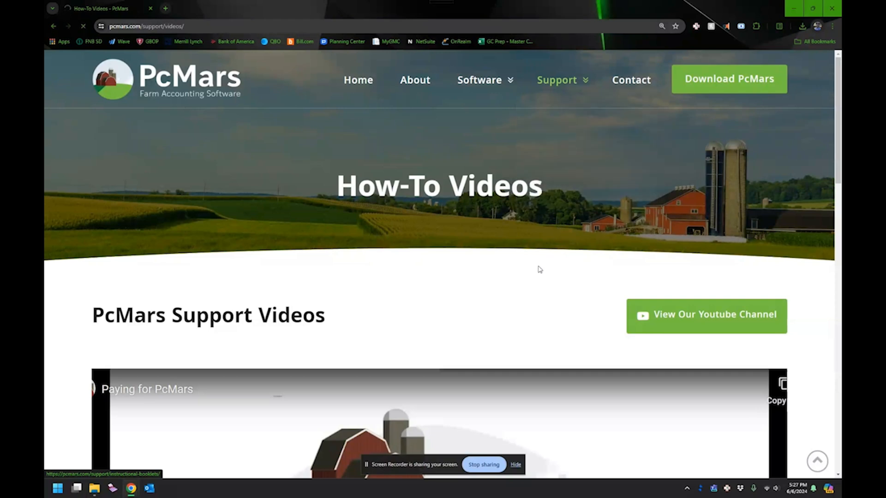
pyautogui.scroll(-3, 405, 293)
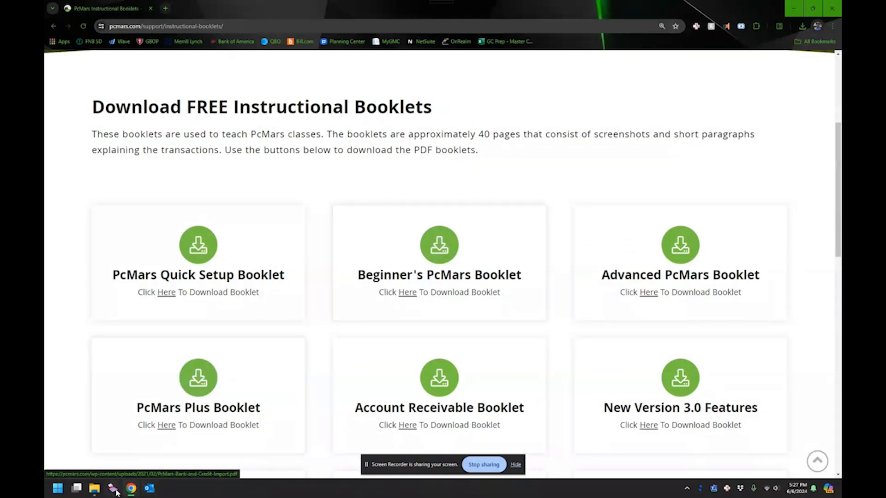
pyautogui.moveTo(134, 494)
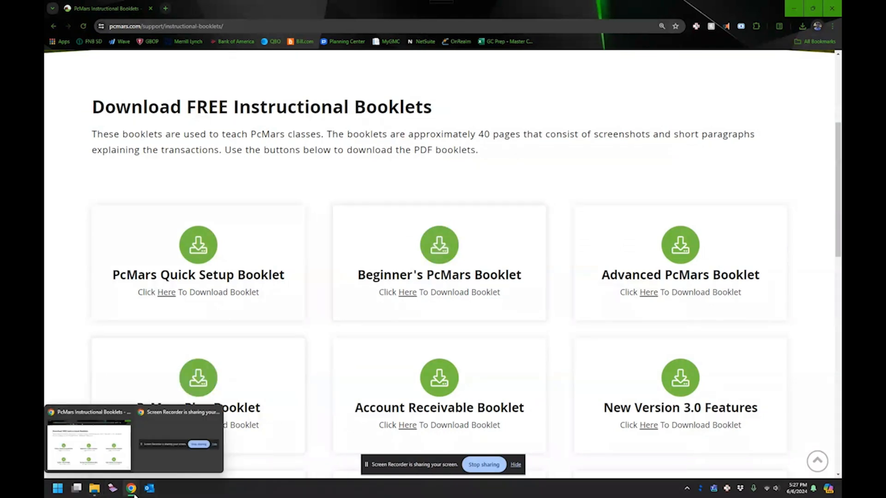
pyautogui.click(94, 489)
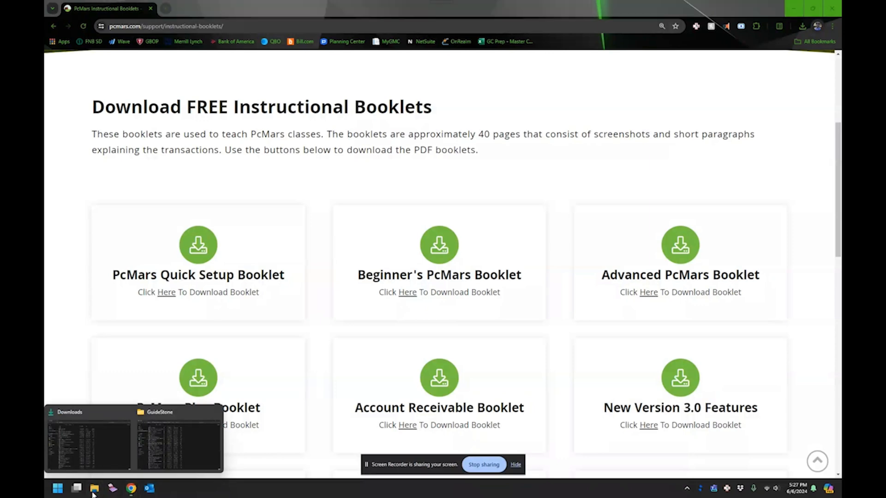
# Step: Run PcMars-Setup-3.0.EXE from Downloads, accept the licence, and install to the default C:\Pcwin folder
pyautogui.click(94, 453)
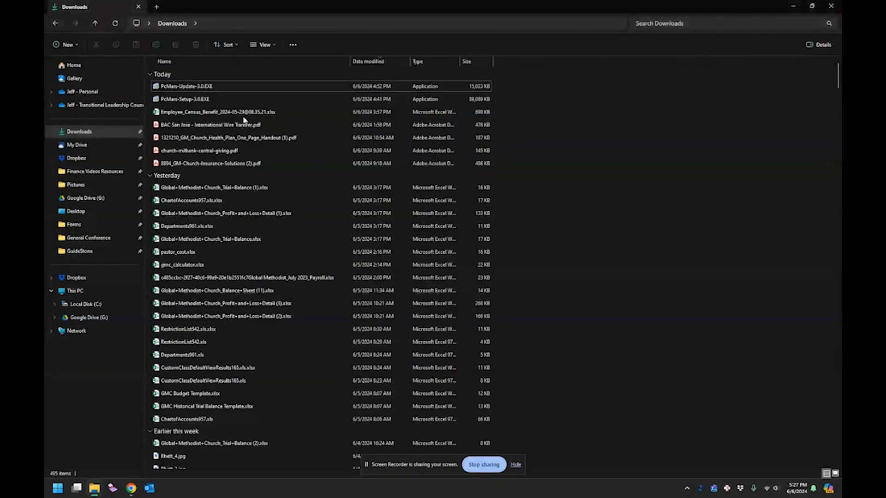
pyautogui.doubleClick(222, 100)
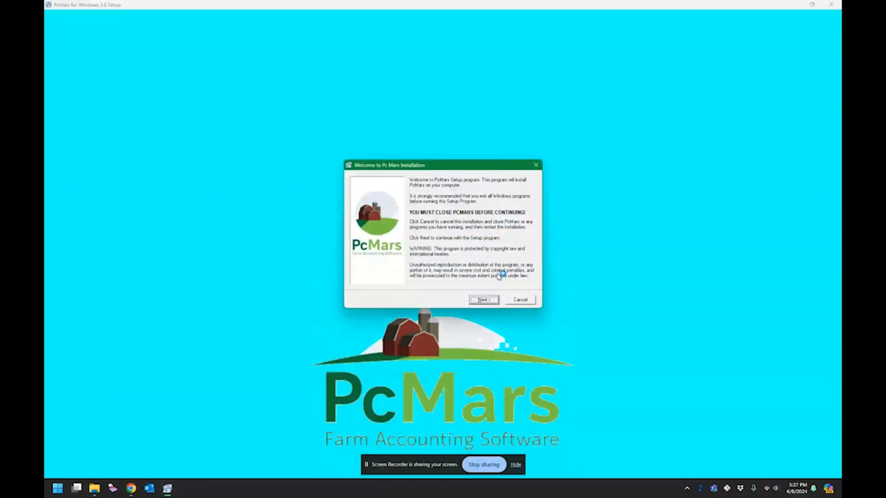
pyautogui.click(478, 302)
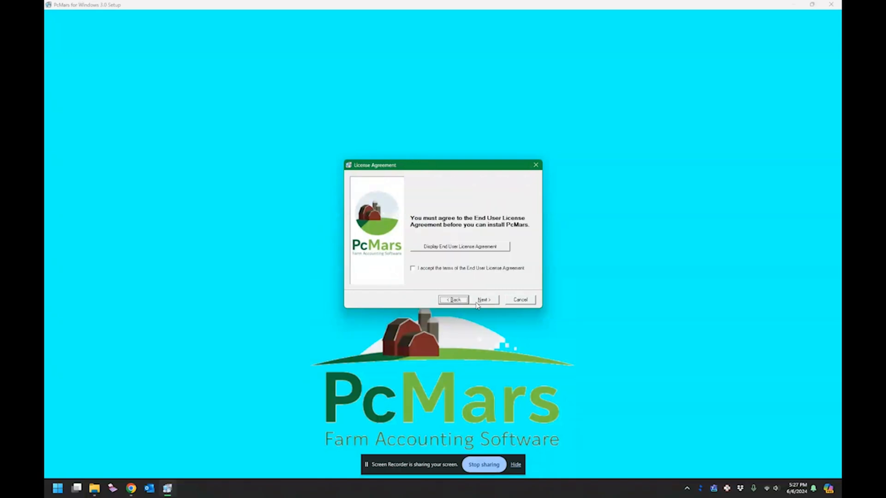
pyautogui.click(438, 270)
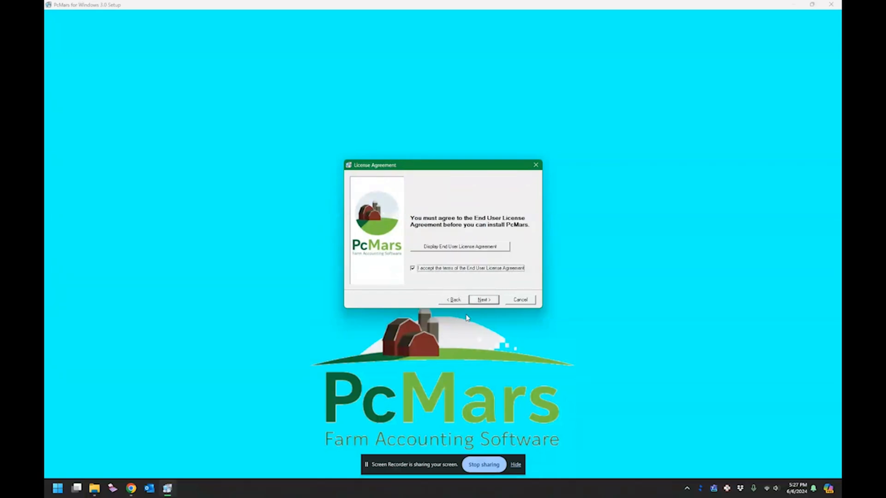
pyautogui.click(485, 302)
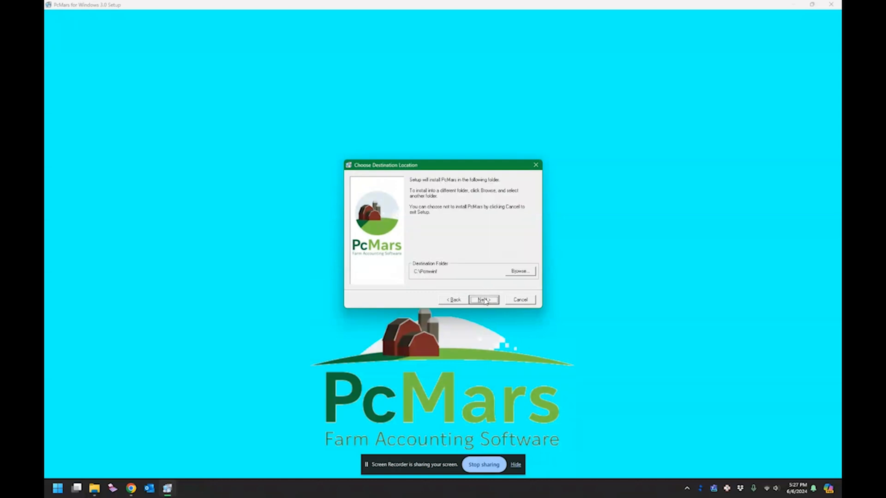
pyautogui.click(483, 300)
pyautogui.click(483, 300)
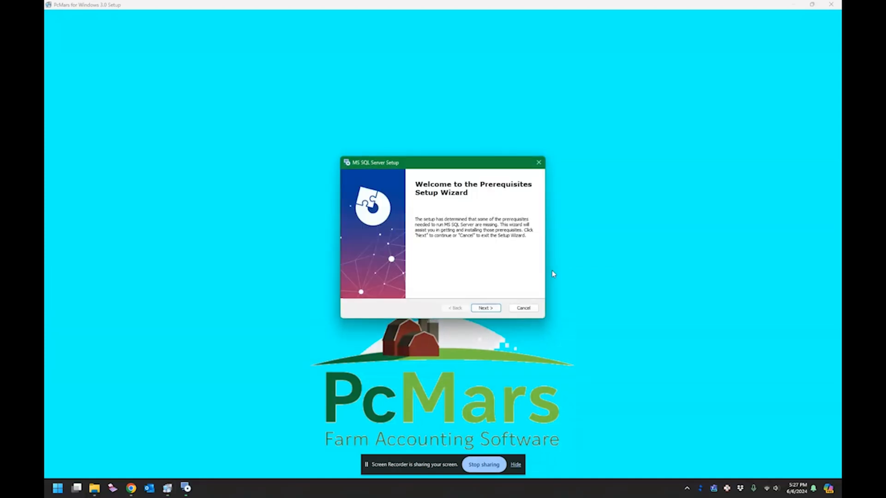
# Step: Install the SQL Server 2016 LocalDB prerequisite with its licence accepted, then finish the PcMars setup
pyautogui.click(484, 307)
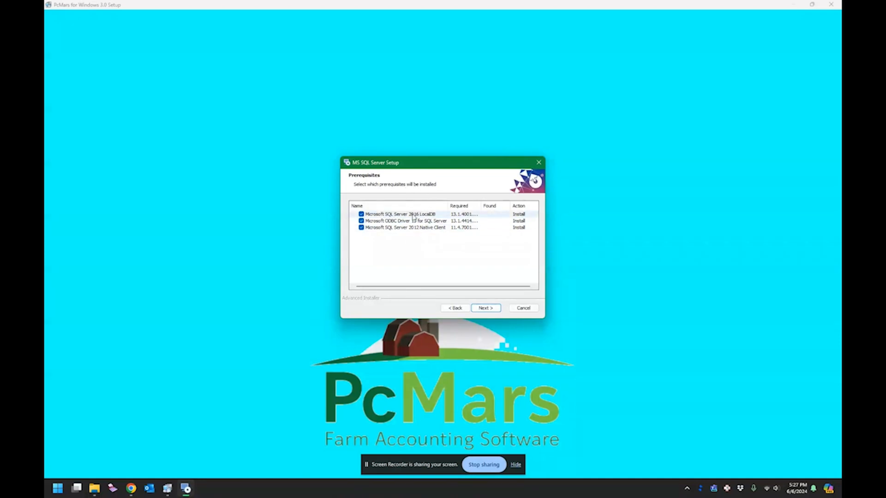
pyautogui.click(492, 310)
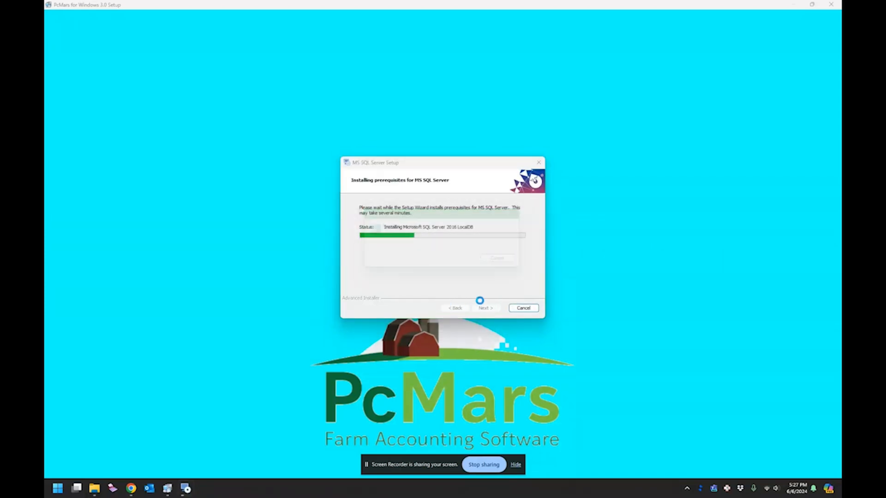
pyautogui.click(474, 309)
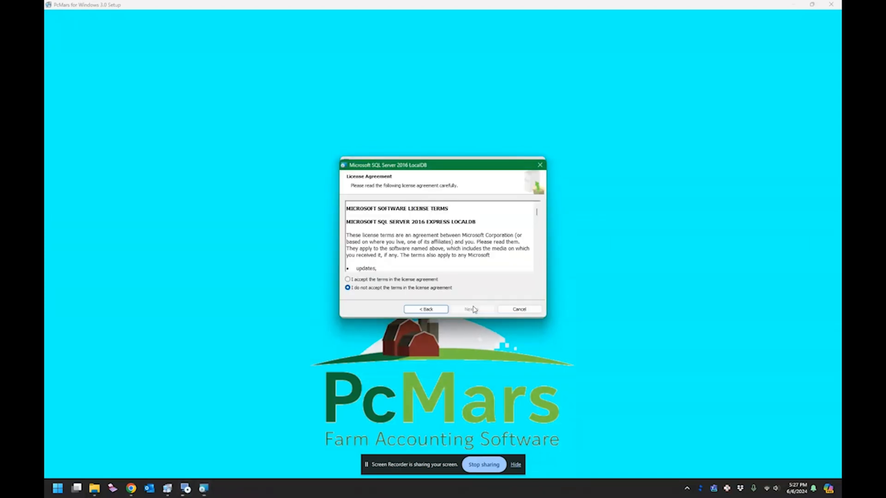
pyautogui.click(372, 280)
pyautogui.click(467, 312)
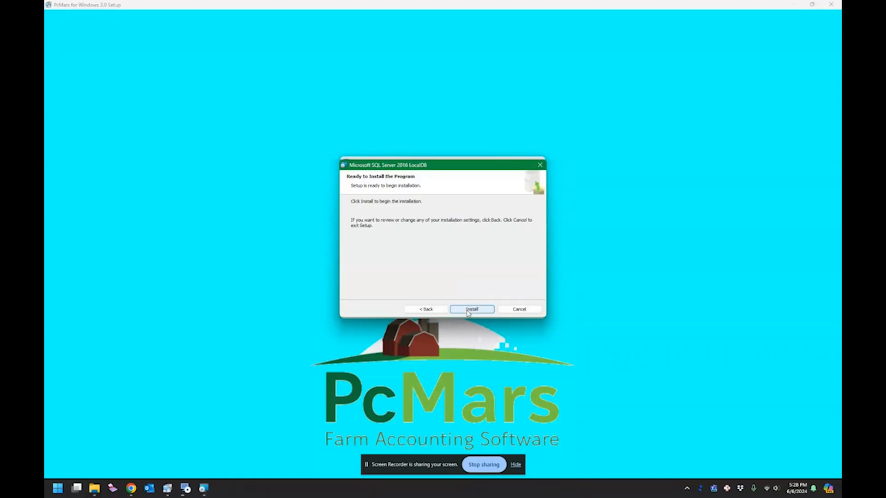
pyautogui.click(472, 311)
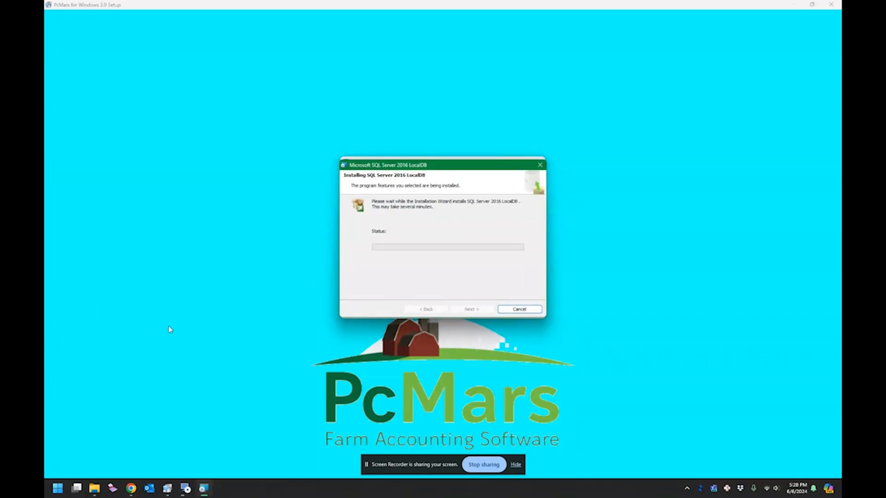
pyautogui.moveTo(203, 488)
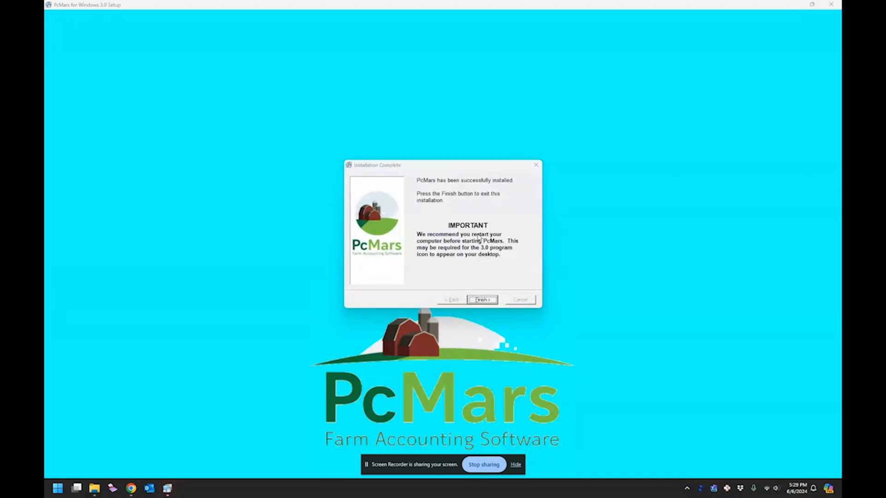
pyautogui.click(482, 300)
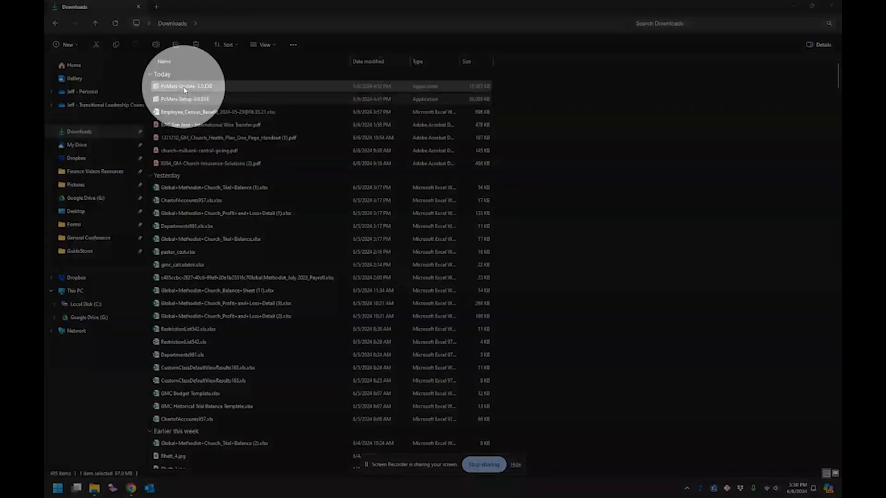
# Step: Run PcMars-Update-3.0.EXE, accept the licence, and apply the update to C:\pcmwin
pyautogui.click(184, 86)
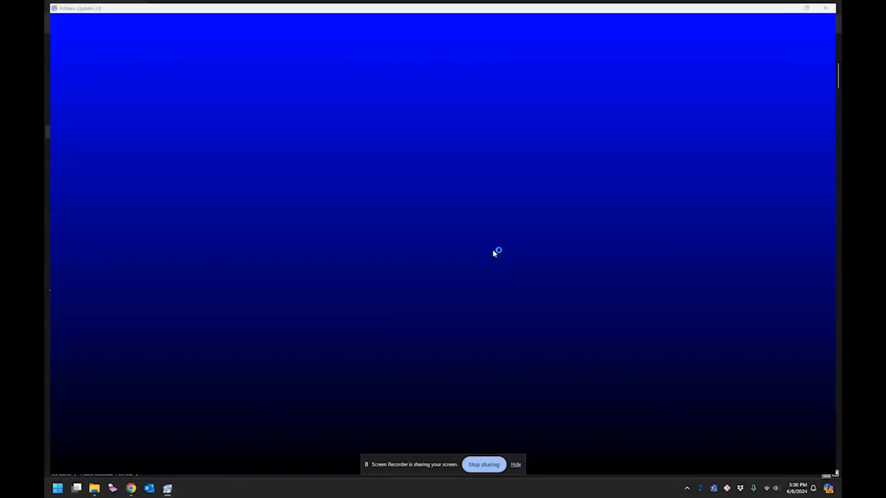
pyautogui.click(479, 300)
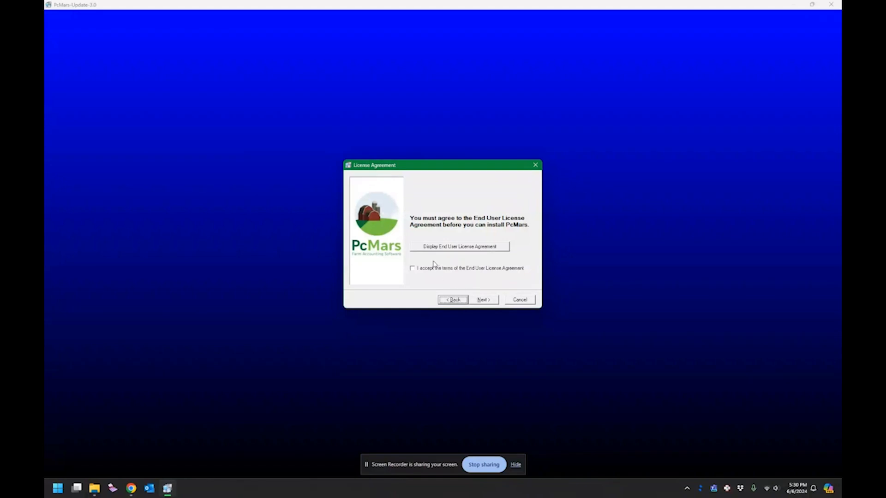
pyautogui.click(421, 269)
pyautogui.click(486, 300)
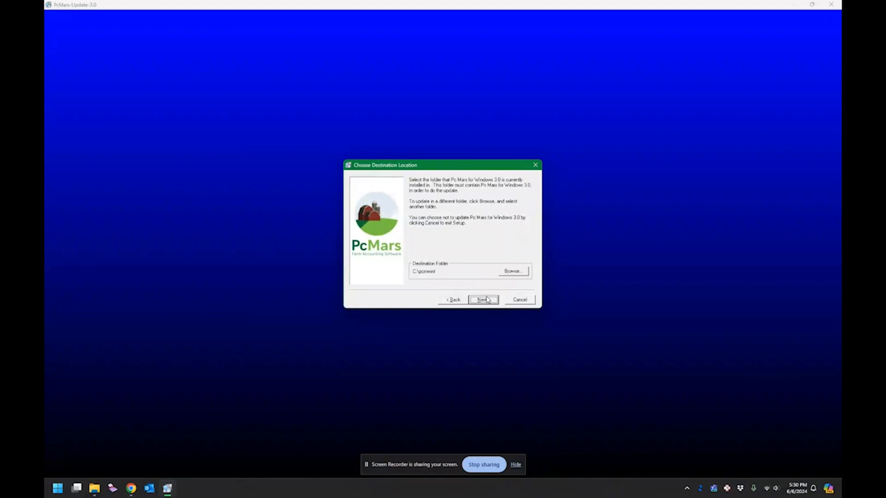
pyautogui.click(483, 300)
pyautogui.click(483, 300)
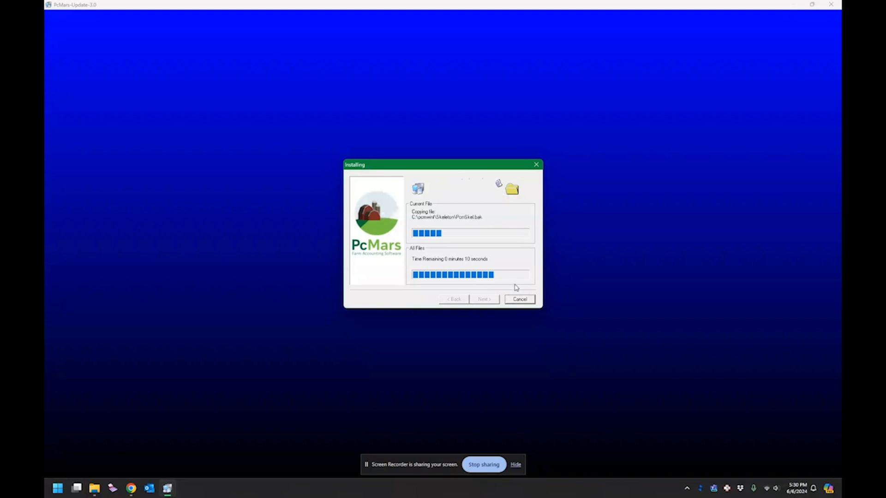
pyautogui.click(487, 295)
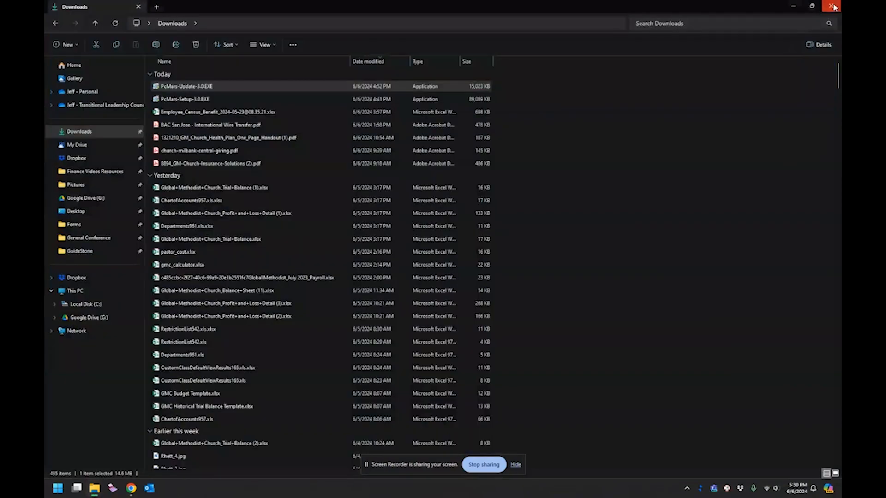
# Step: Register PcMars with the church's contact details, choosing 'Do not install sample data'
pyautogui.click(833, 6)
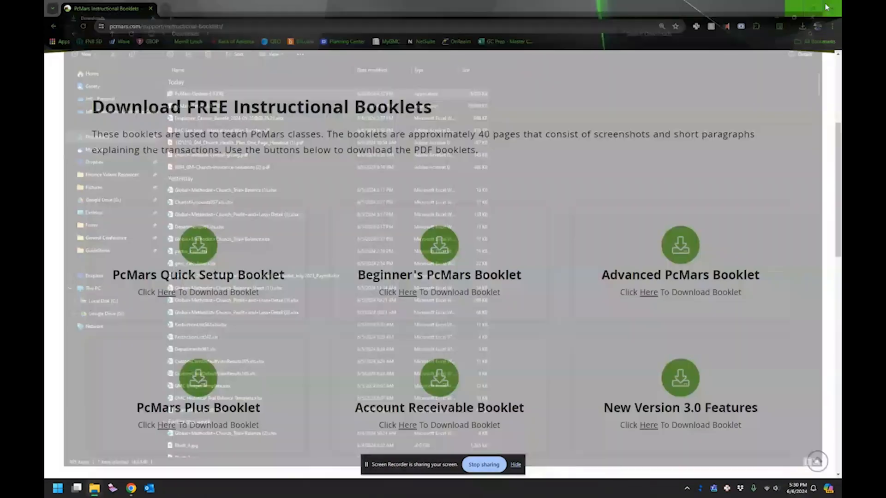
pyautogui.click(795, 6)
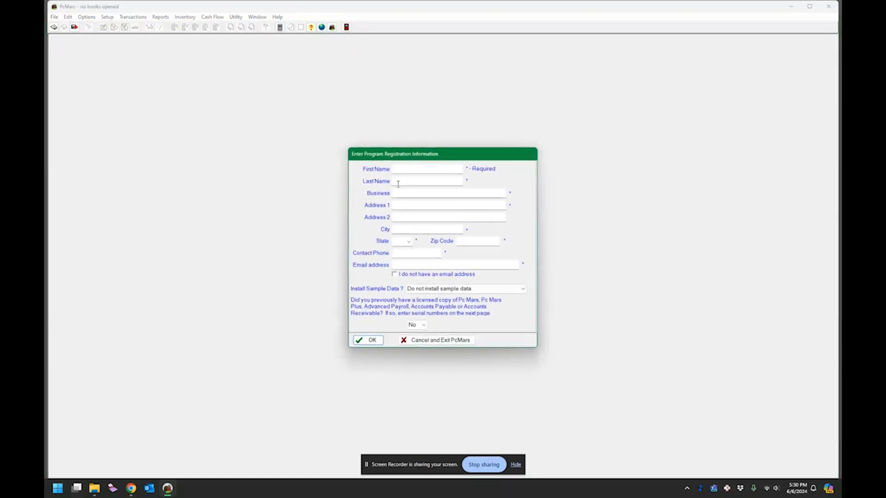
pyautogui.click(400, 169)
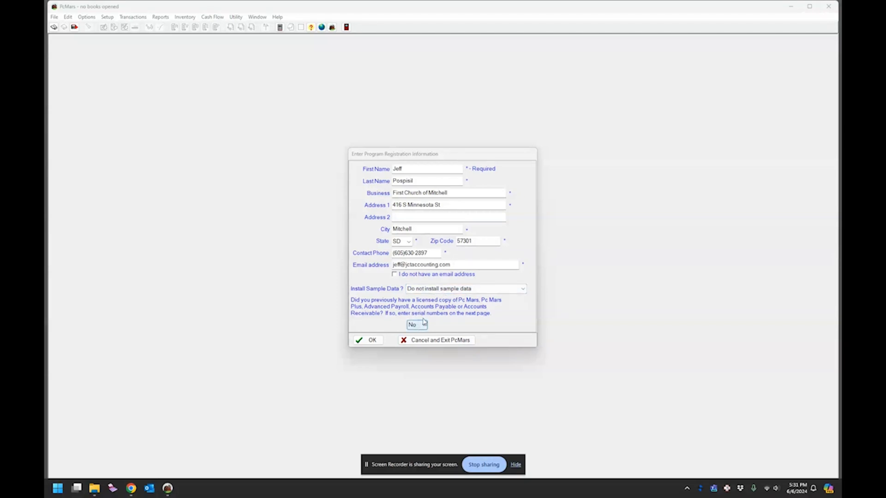
pyautogui.click(462, 288)
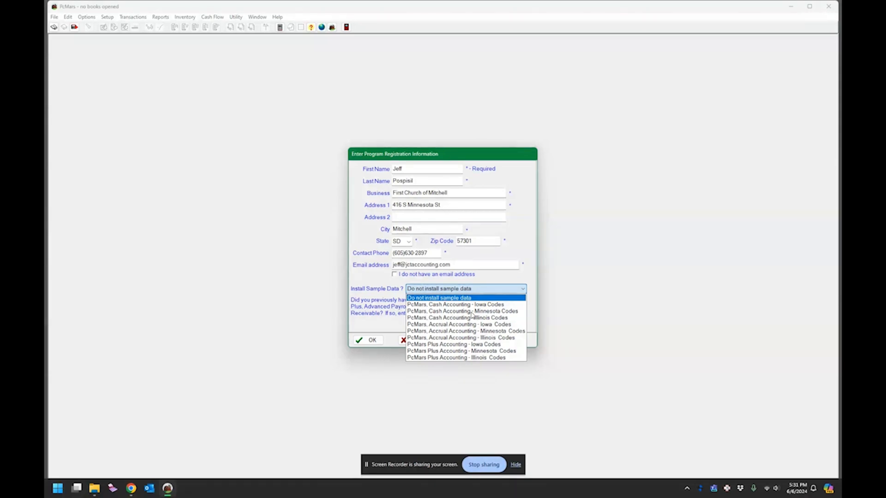
pyautogui.click(402, 312)
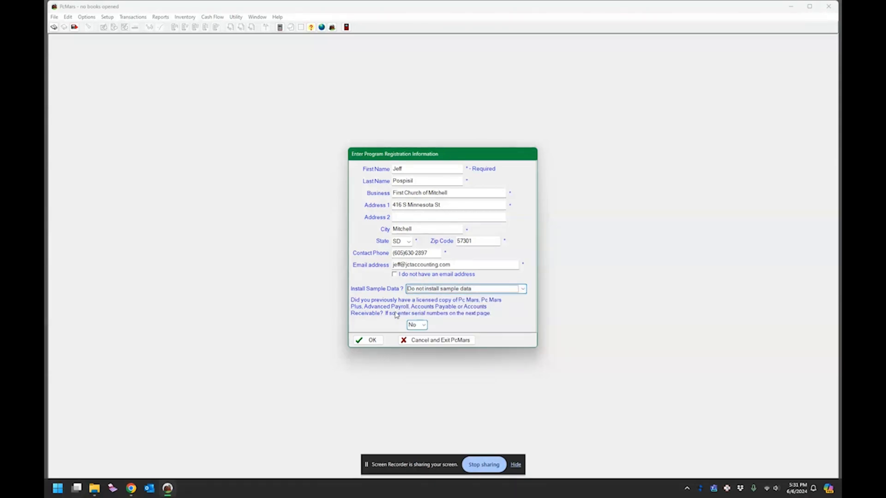
pyautogui.click(376, 340)
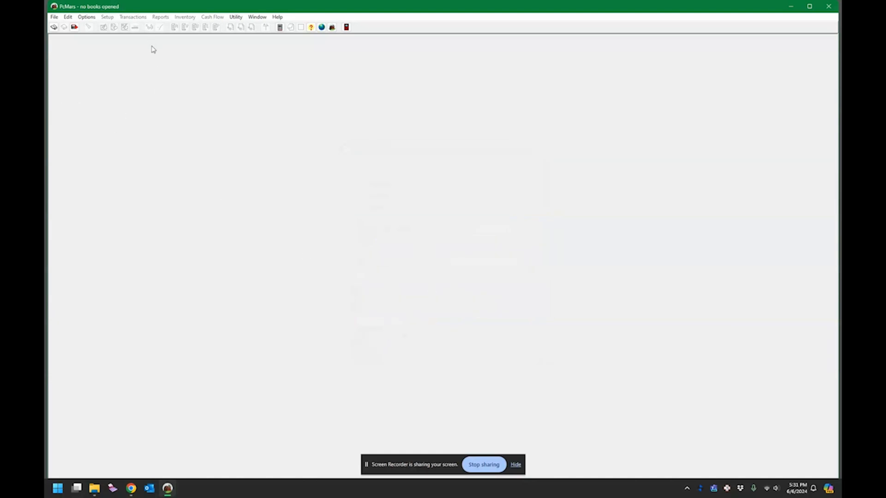
# Step: Show the File menu's Create New Set of Books submenu options
pyautogui.click(91, 17)
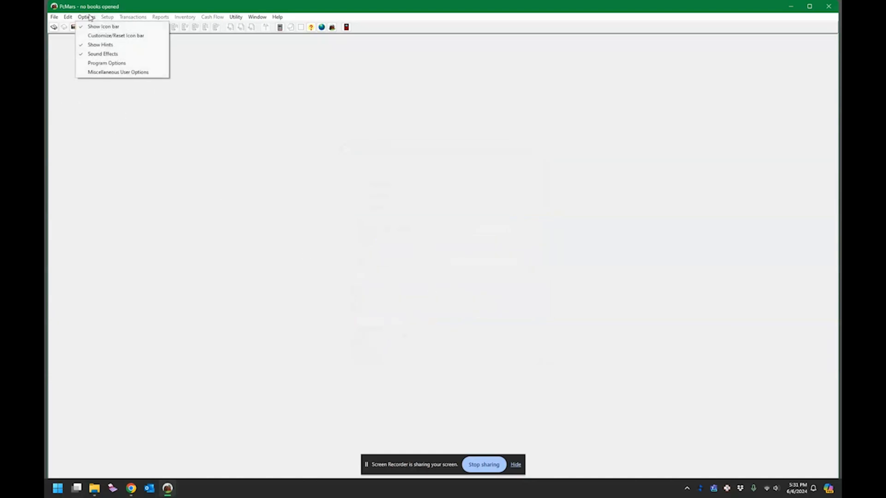
pyautogui.moveTo(67, 19)
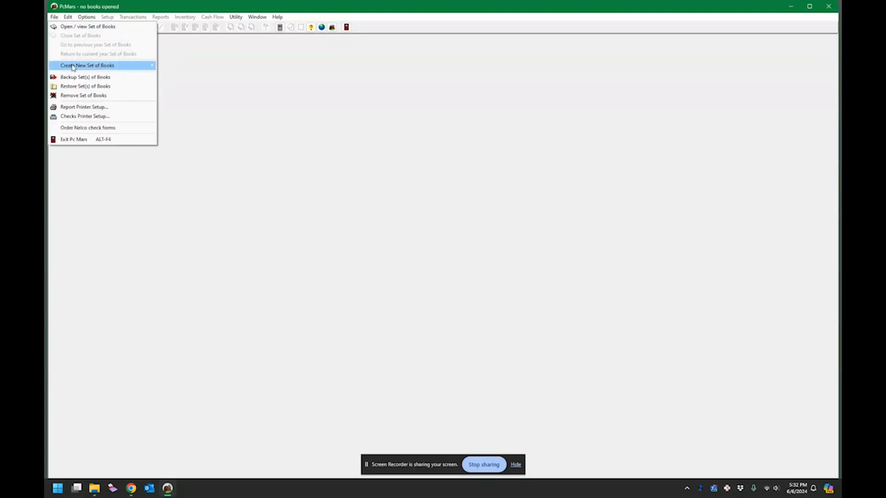
pyautogui.moveTo(74, 68)
# Step: Open the FMC 2024 cash set of books and defer payment with Pay later
pyautogui.click(129, 28)
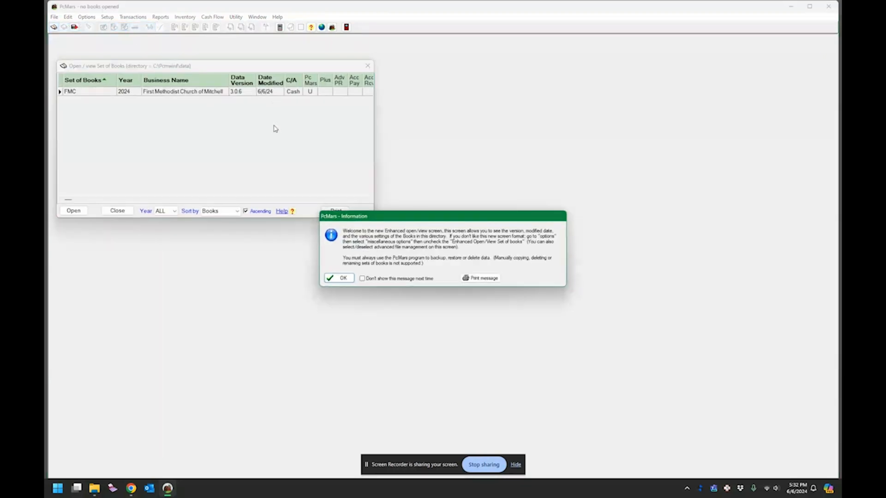
pyautogui.click(344, 278)
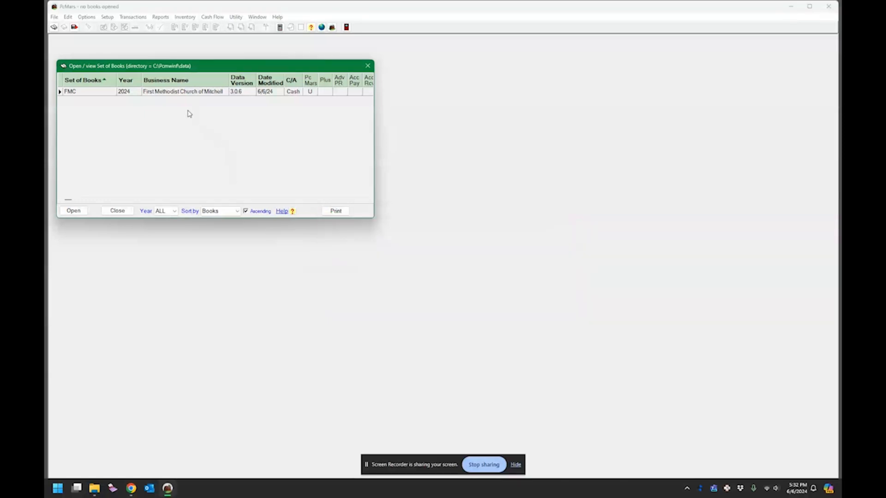
pyautogui.click(177, 92)
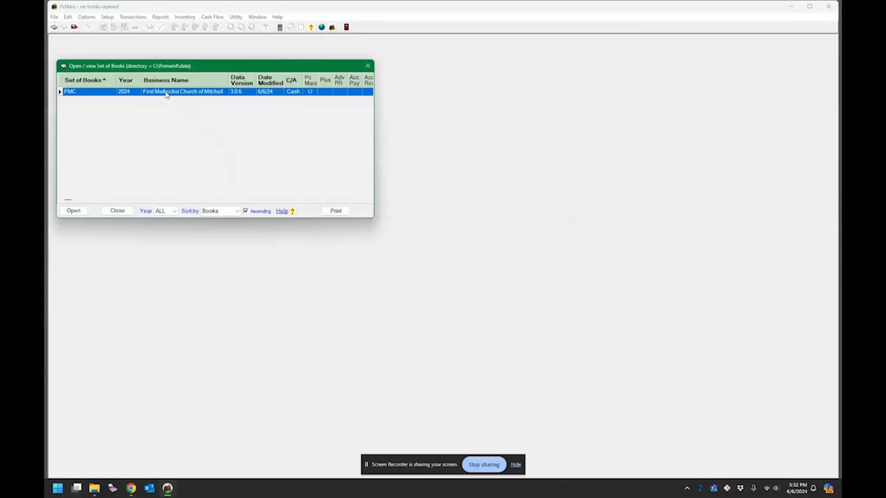
pyautogui.doubleClick(165, 92)
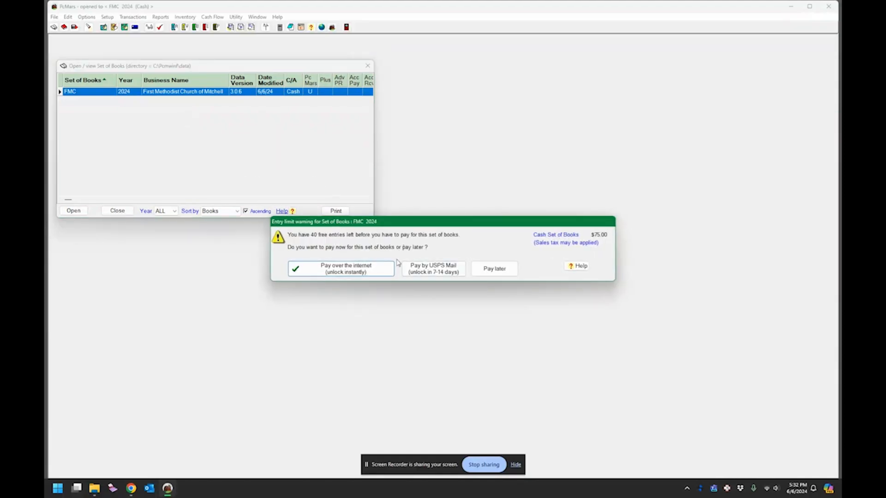
pyautogui.click(493, 270)
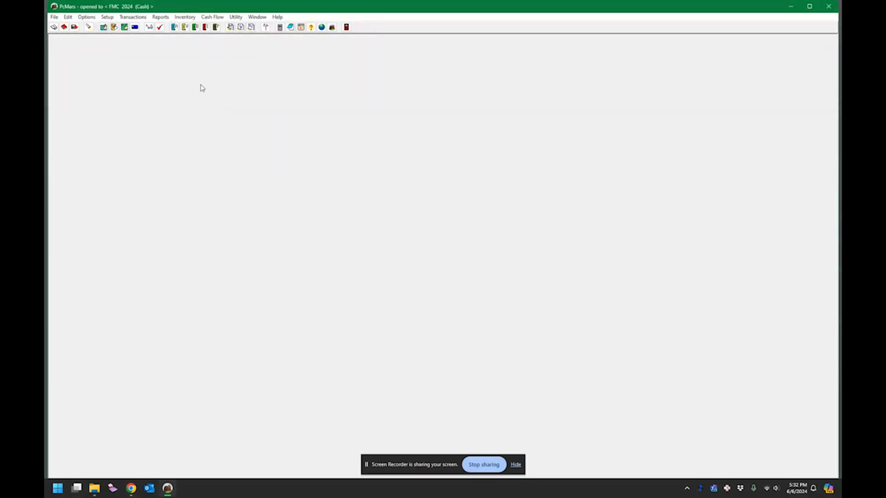
# Step: Close the FMC 2024 books and start a new set of books from scratch
pyautogui.click(54, 17)
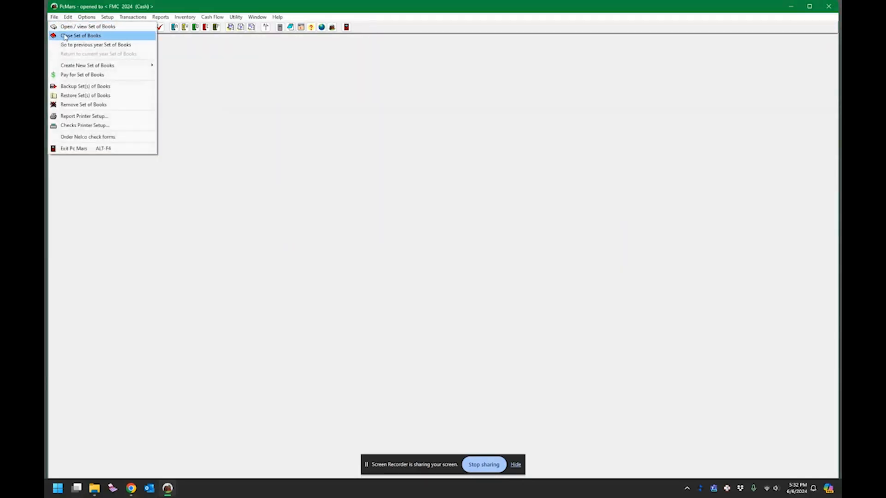
pyautogui.click(66, 36)
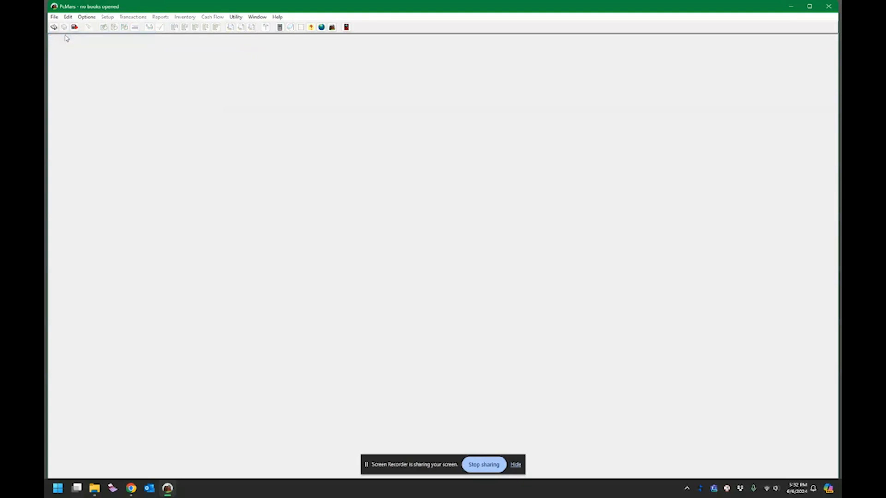
pyautogui.click(54, 18)
pyautogui.moveTo(67, 18)
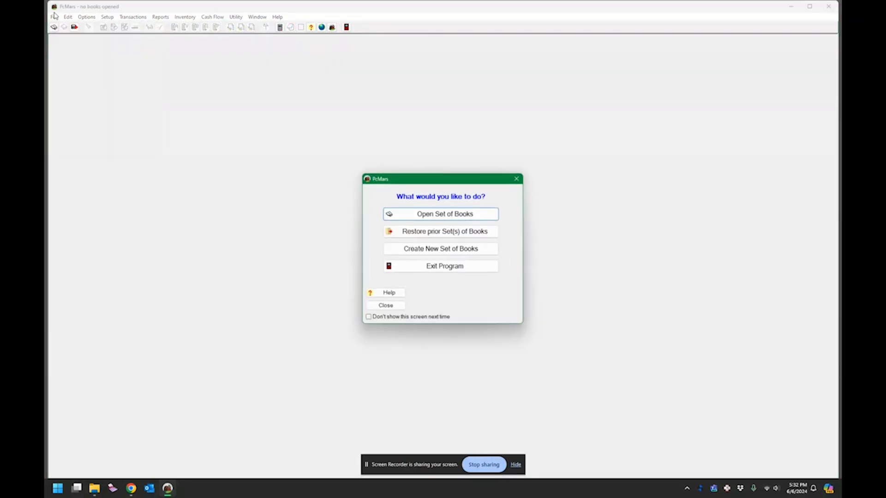
pyautogui.click(434, 255)
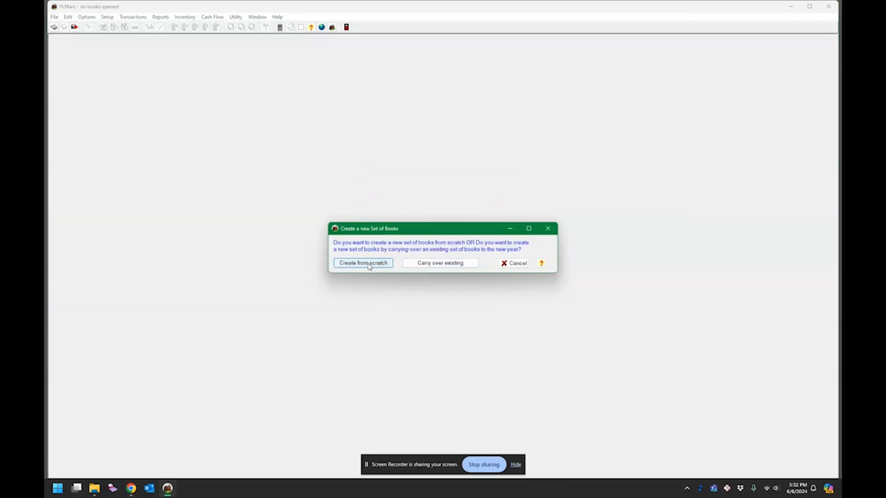
pyautogui.click(369, 266)
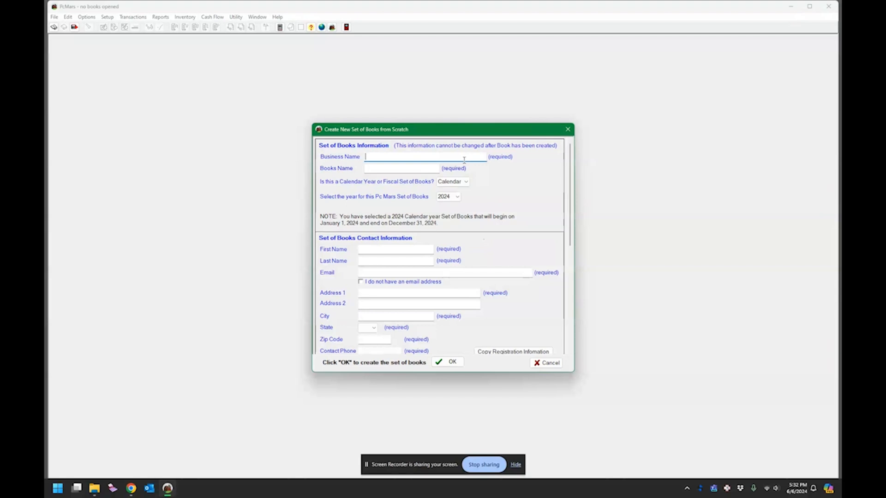
# Step: Name the books FMChurch for First Methodist Church of Mitchell, calendar year 2024
pyautogui.write('First Methodist Church of Mitchell')
pyautogui.press('Tab')
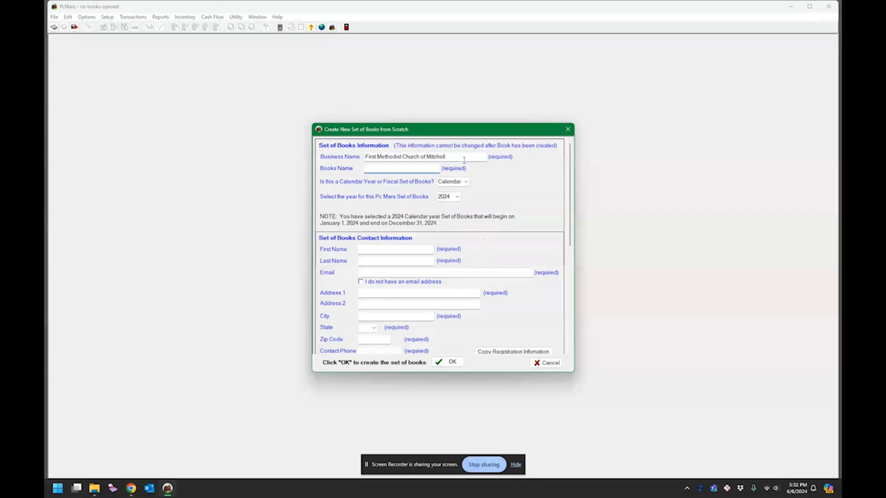
pyautogui.write('FMC')
pyautogui.press('BackSpace')
pyautogui.press('Tab')
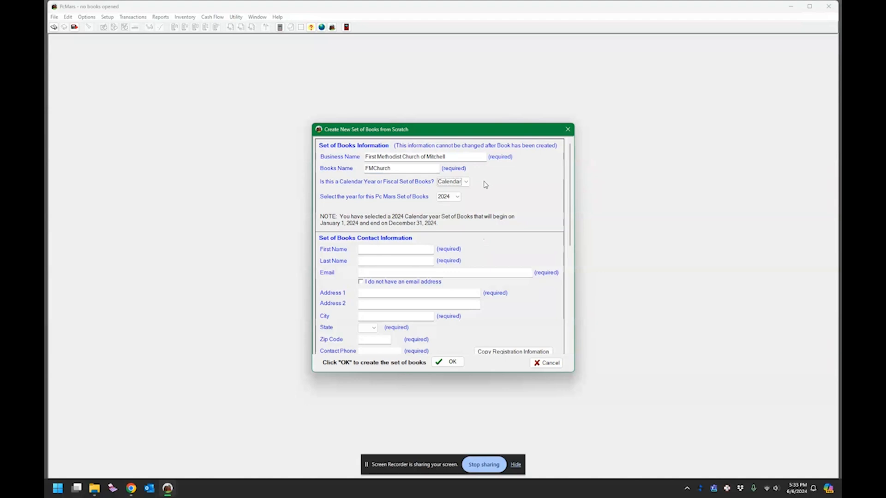
pyautogui.click(458, 197)
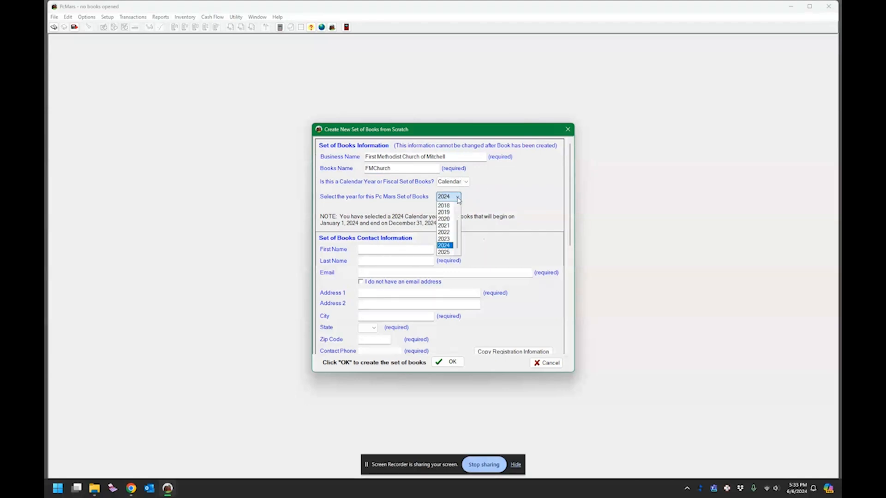
pyautogui.click(458, 199)
# Step: Copy registration contact details, choose Church Codes cash books, and create them with pay later
pyautogui.click(375, 249)
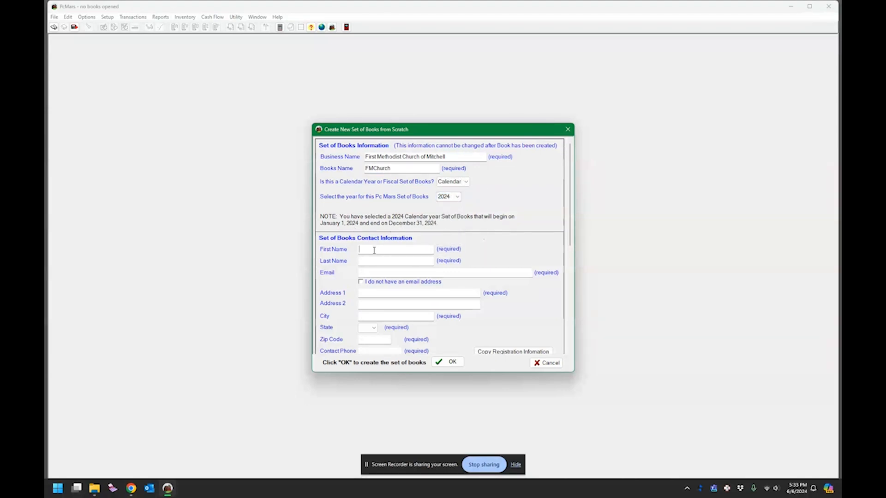
pyautogui.click(500, 350)
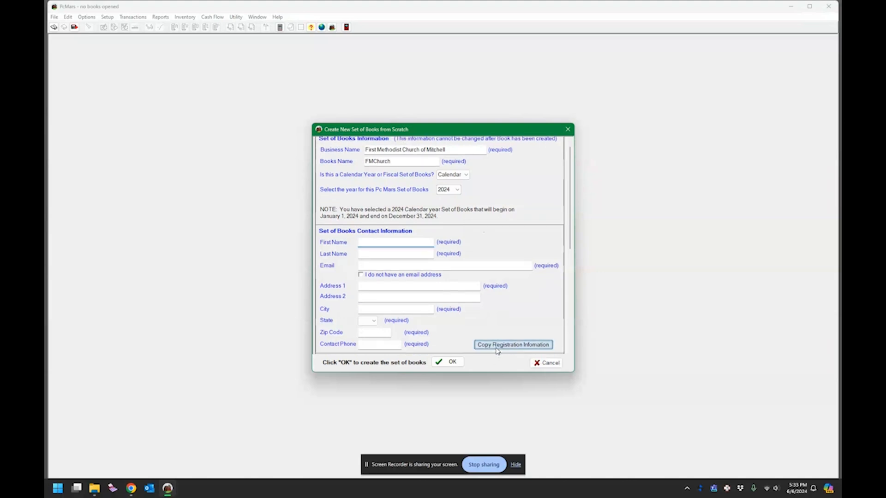
pyautogui.scroll(-1, 503, 306)
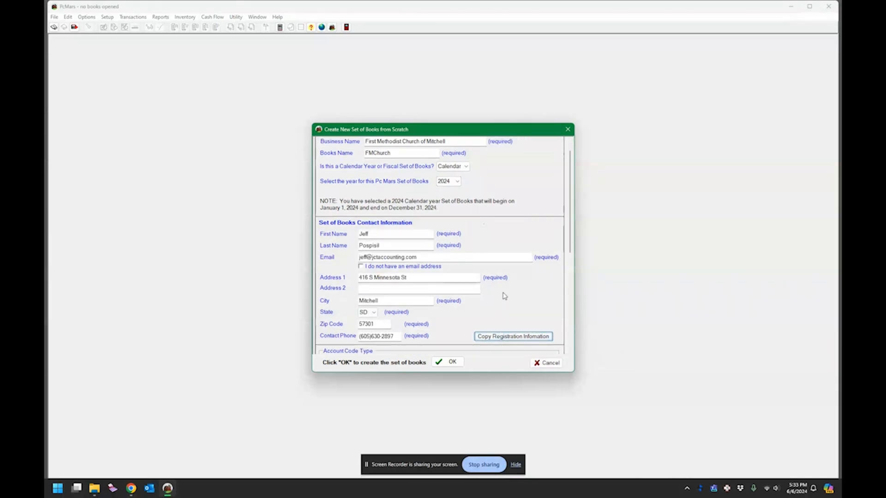
pyautogui.scroll(-6, 504, 296)
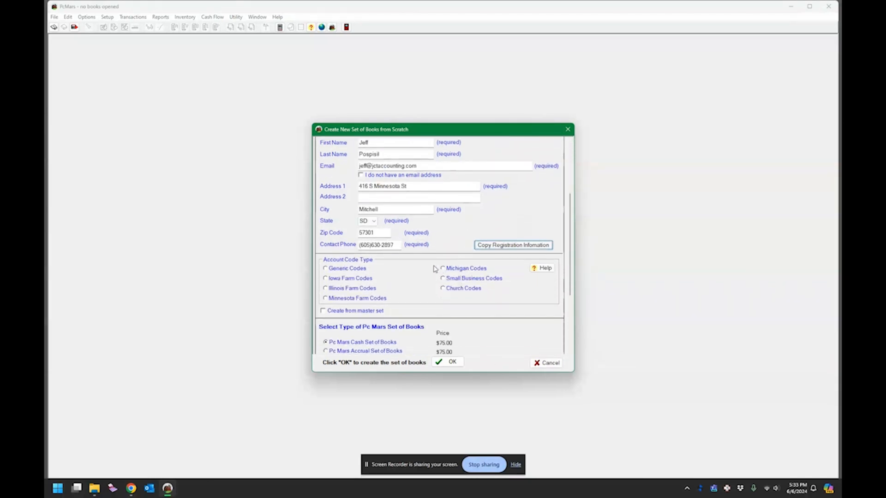
pyautogui.scroll(-5, 434, 269)
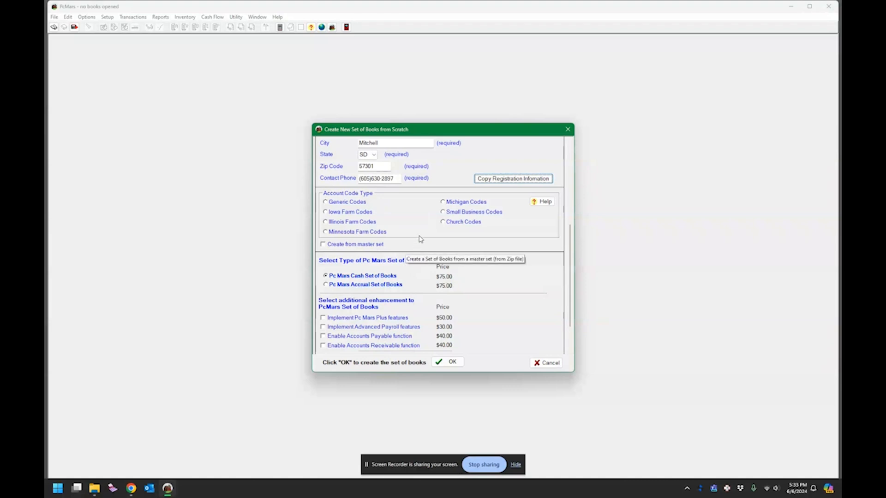
pyautogui.click(443, 223)
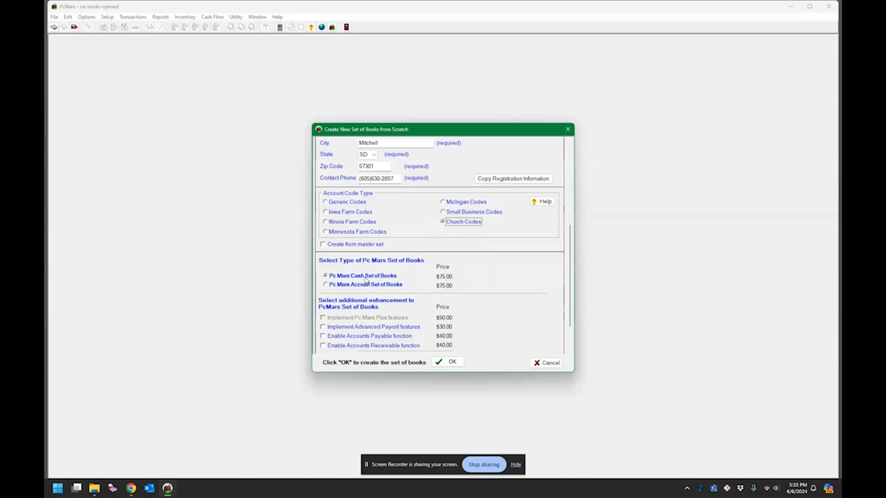
pyautogui.scroll(-3, 434, 278)
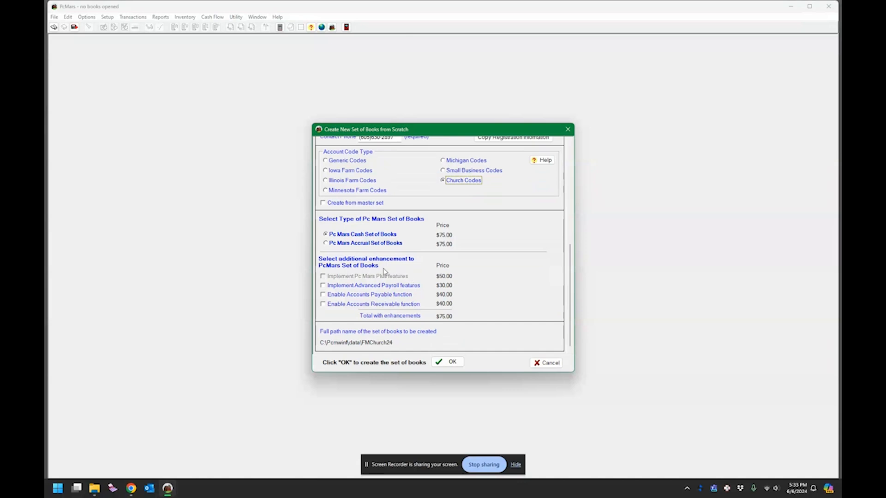
pyautogui.click(442, 362)
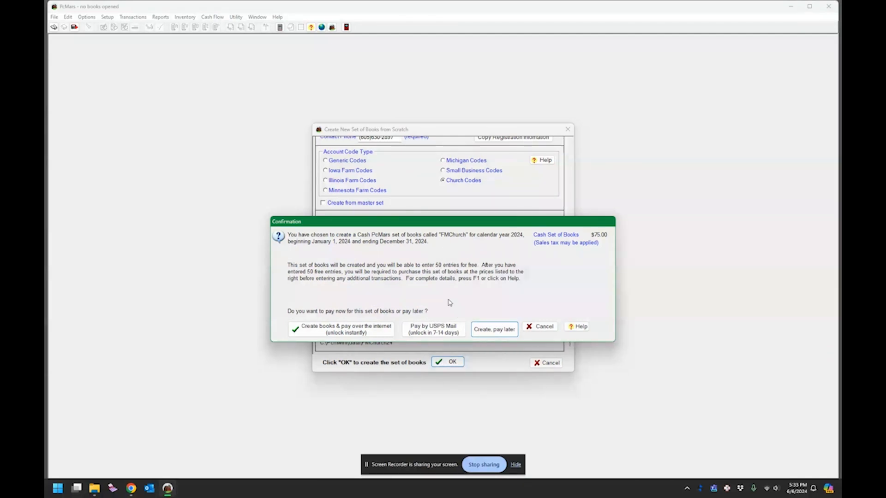
pyautogui.click(495, 330)
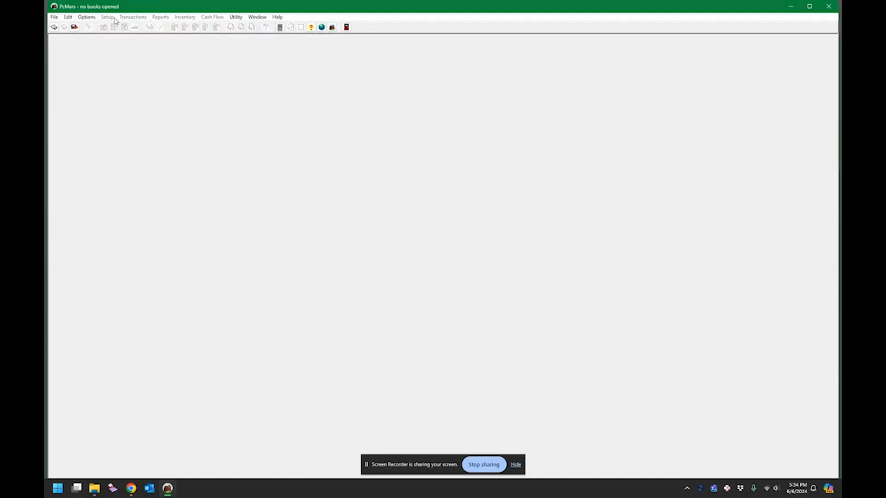
# Step: Open the FMChurch 2024 cash set of books from File > Open / view Set of Books and dismiss the reminder
pyautogui.click(88, 17)
pyautogui.click(166, 493)
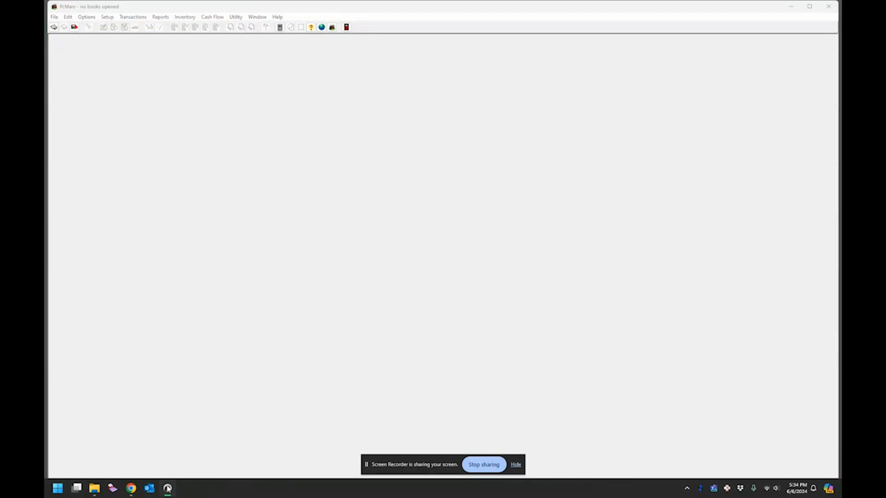
pyautogui.click(169, 491)
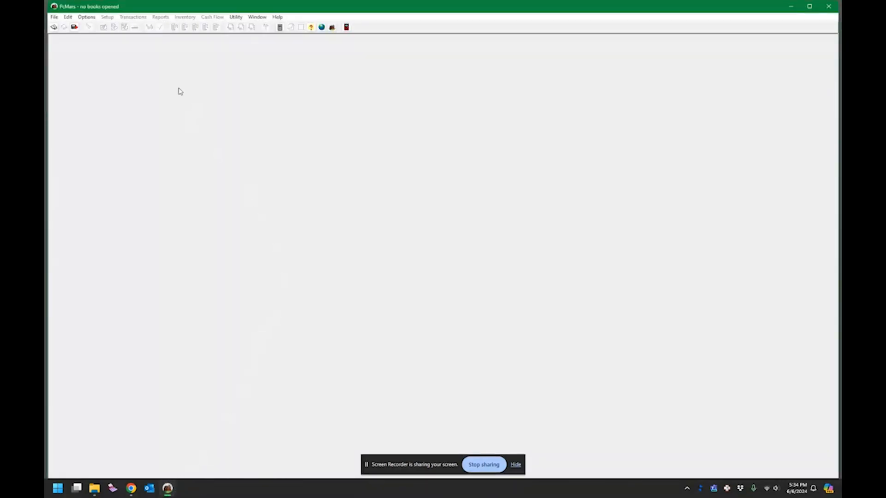
pyautogui.click(55, 17)
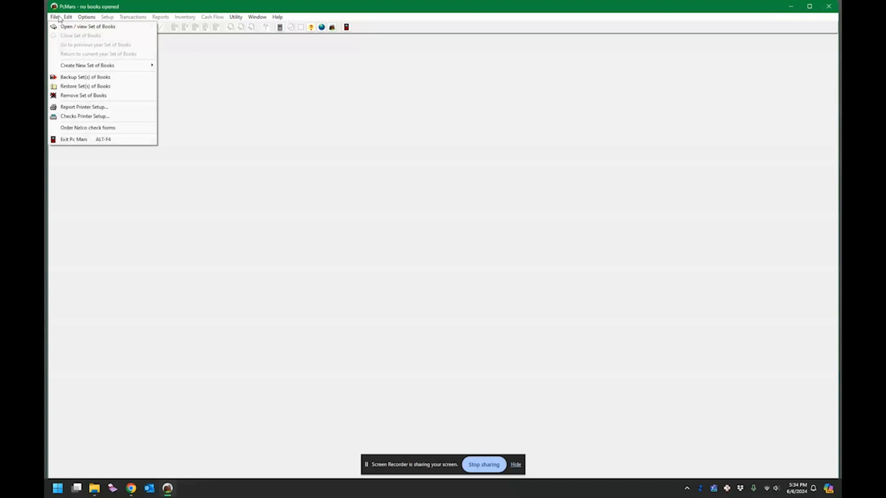
pyautogui.click(73, 26)
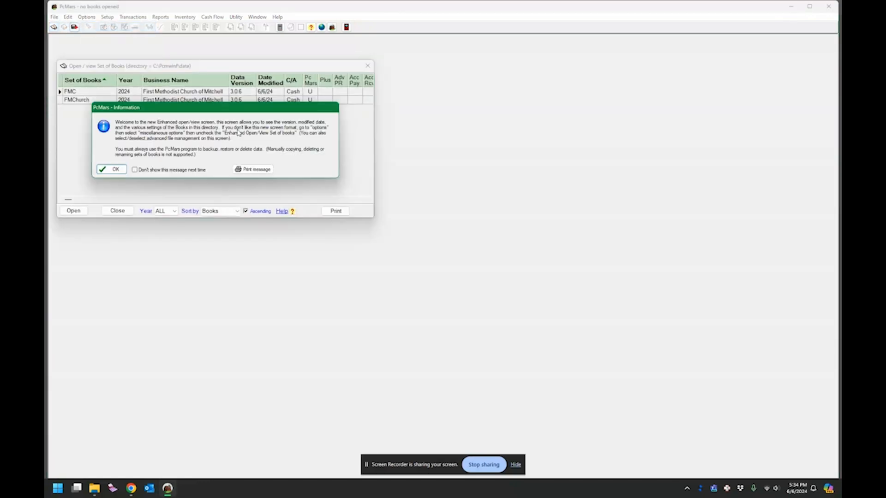
pyautogui.click(116, 170)
pyautogui.click(159, 94)
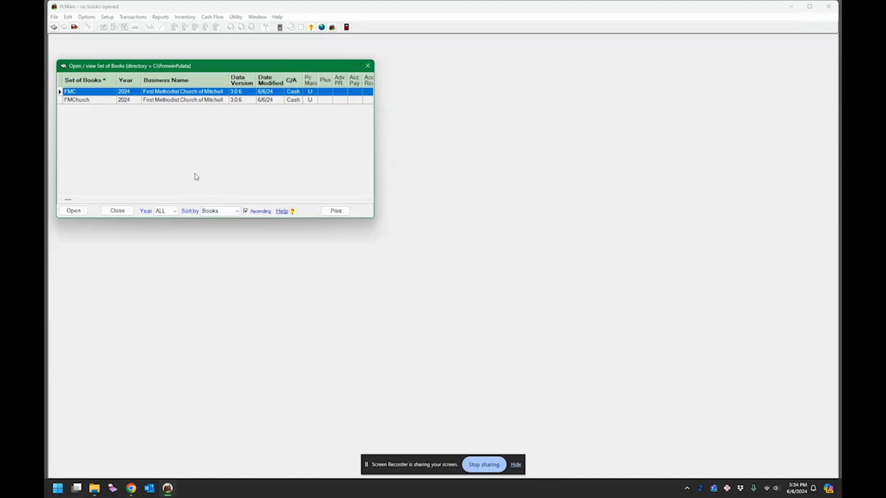
pyautogui.moveTo(374, 111); pyautogui.dragTo(543, 113)
pyautogui.click(111, 101)
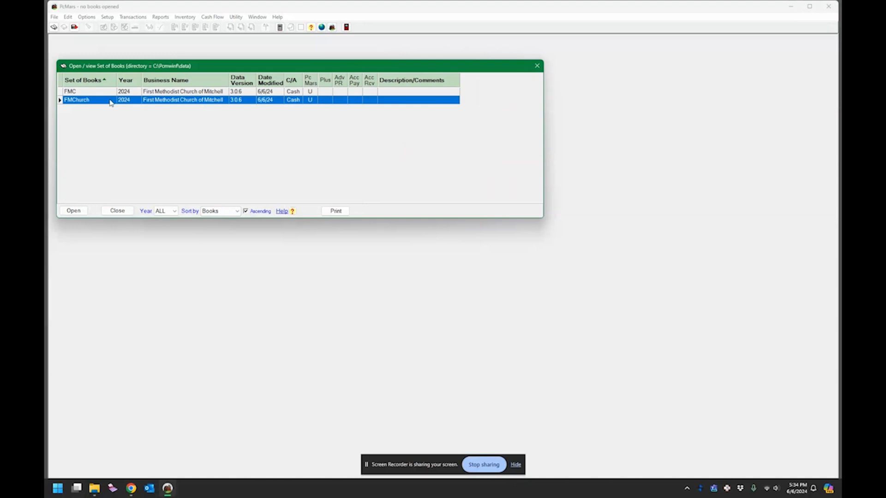
pyautogui.doubleClick(180, 98)
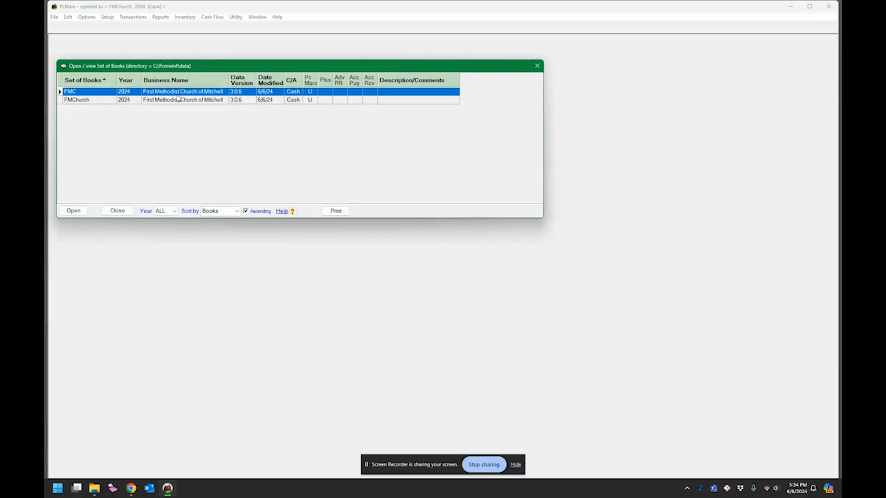
pyautogui.click(495, 269)
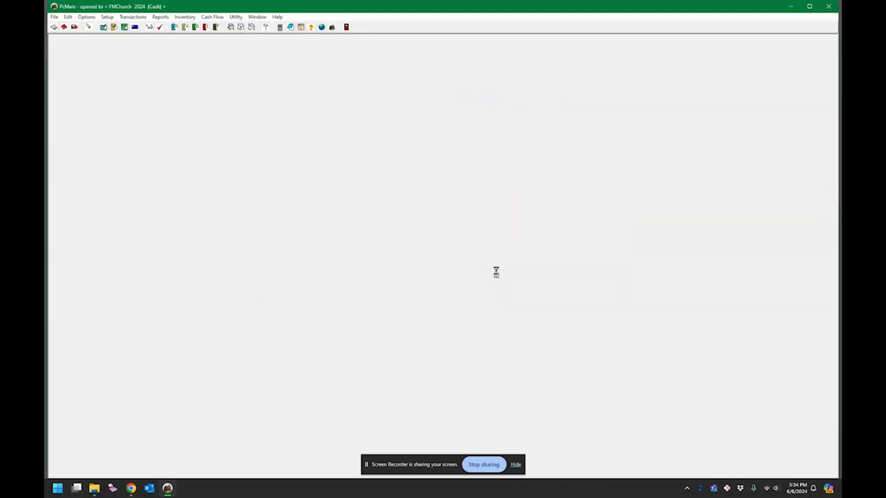
# Step: Open Setup > Business Information, keeping GEN as default department and profit centers off
pyautogui.click(86, 18)
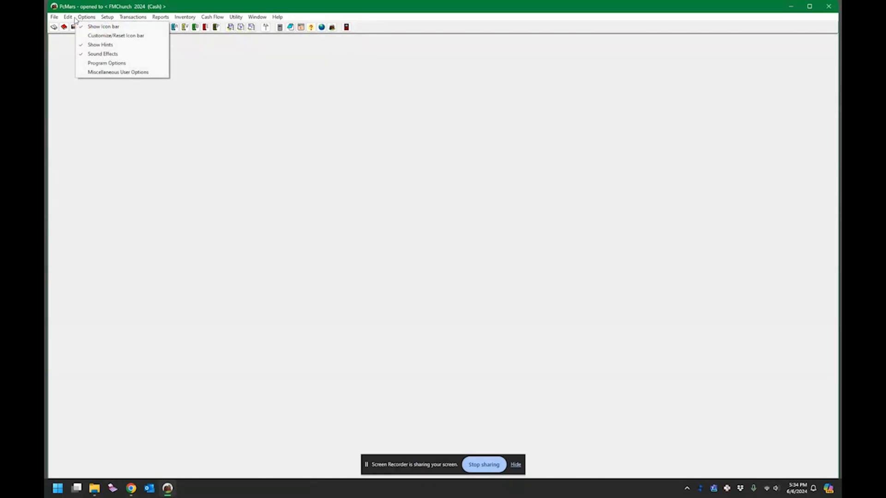
pyautogui.moveTo(107, 18)
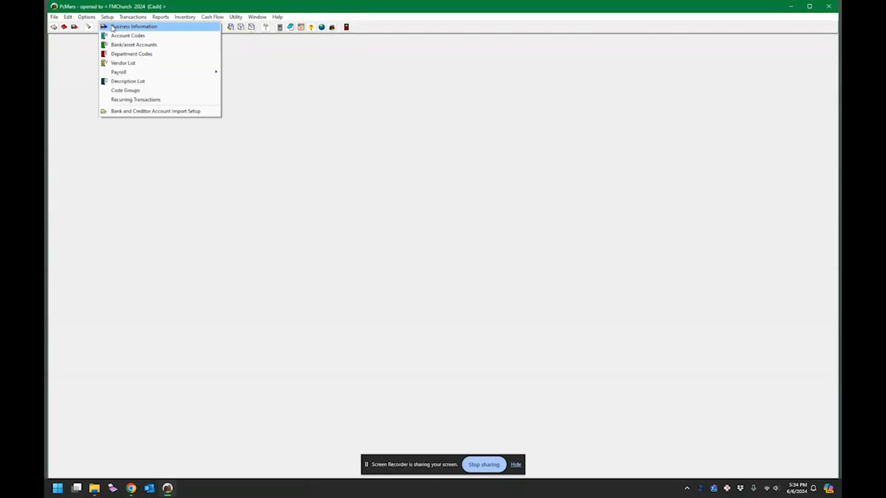
pyautogui.click(112, 26)
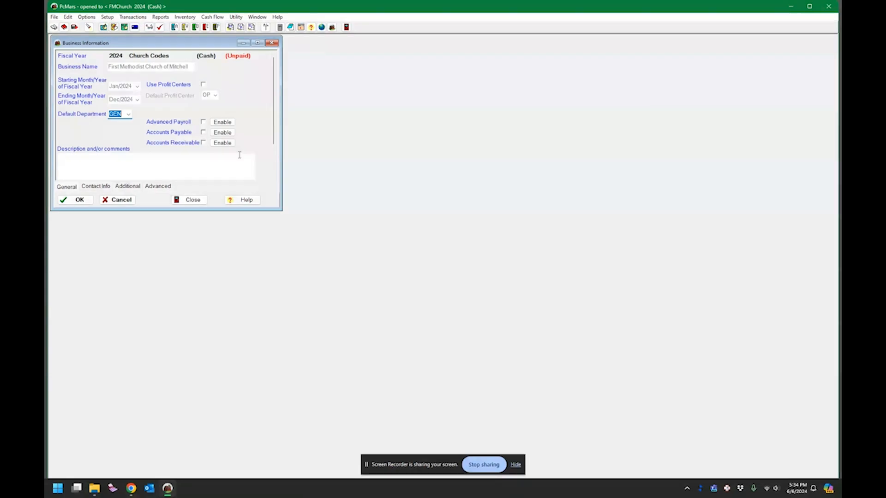
pyautogui.click(129, 115)
pyautogui.click(130, 115)
pyautogui.moveTo(268, 210); pyautogui.dragTo(267, 273)
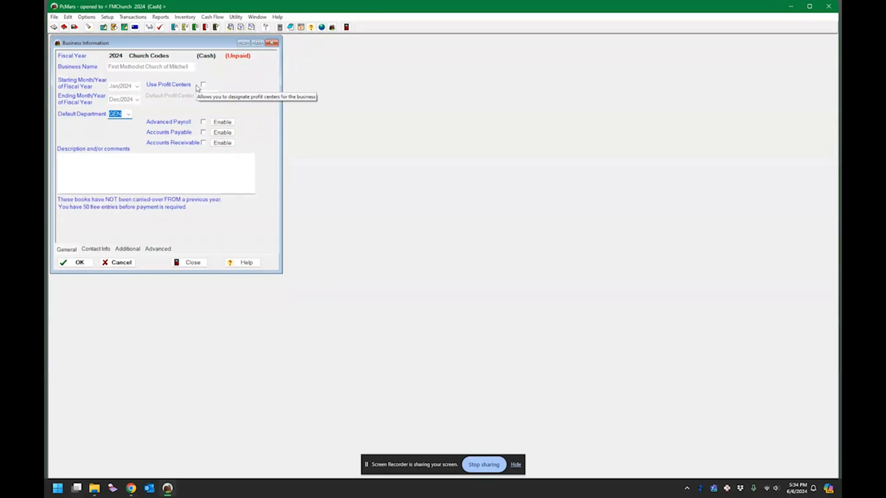
pyautogui.click(203, 85)
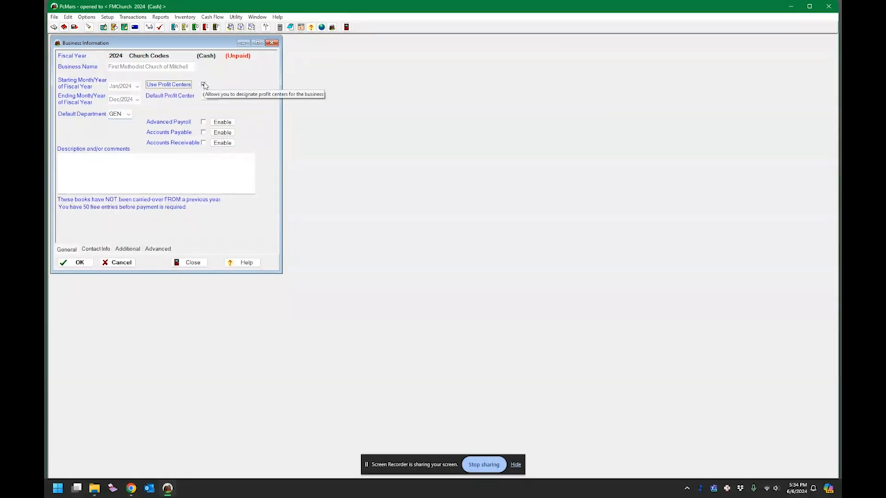
pyautogui.click(204, 85)
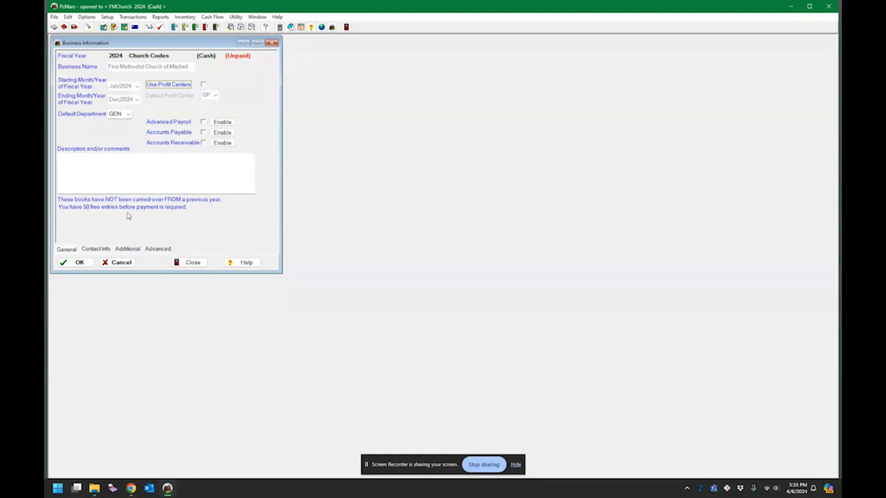
# Step: Review the Contact Info and Additional tabs, ending on the Advanced tab
pyautogui.click(101, 249)
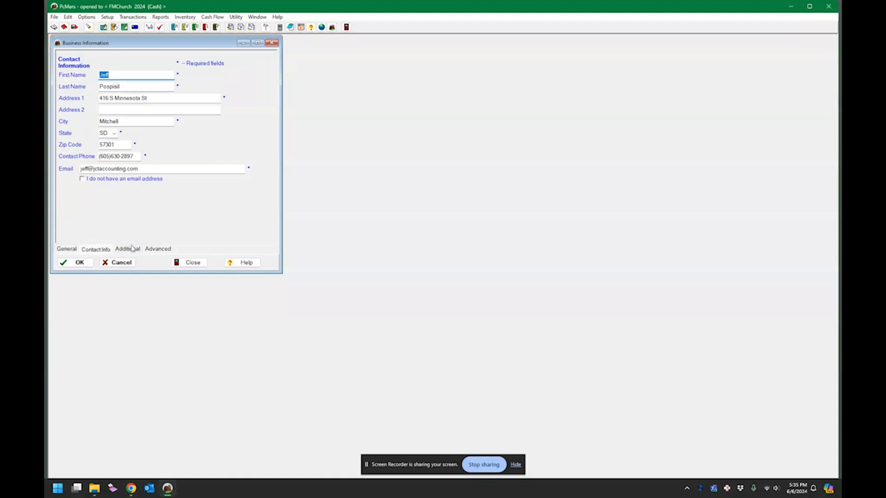
pyautogui.click(134, 249)
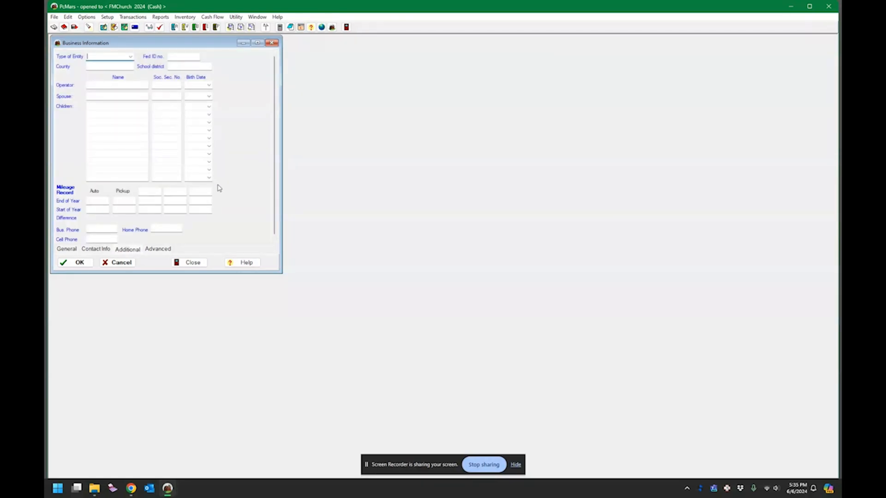
pyautogui.scroll(-1, 217, 189)
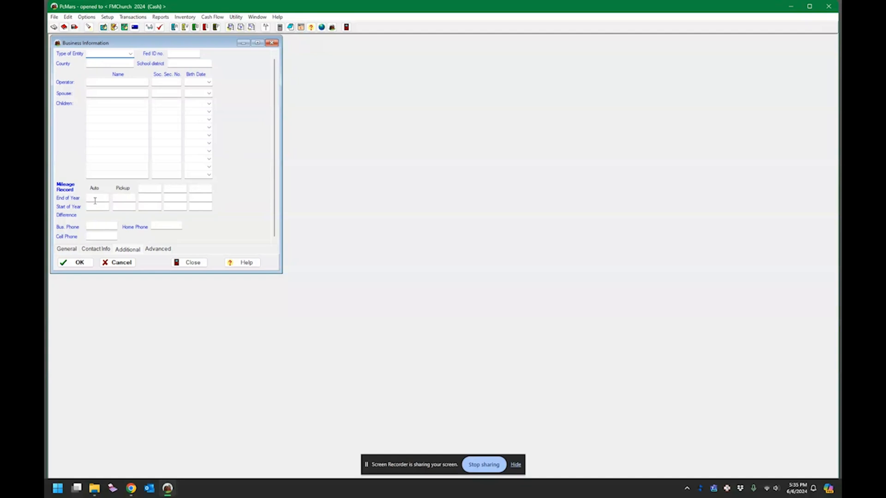
pyautogui.click(157, 249)
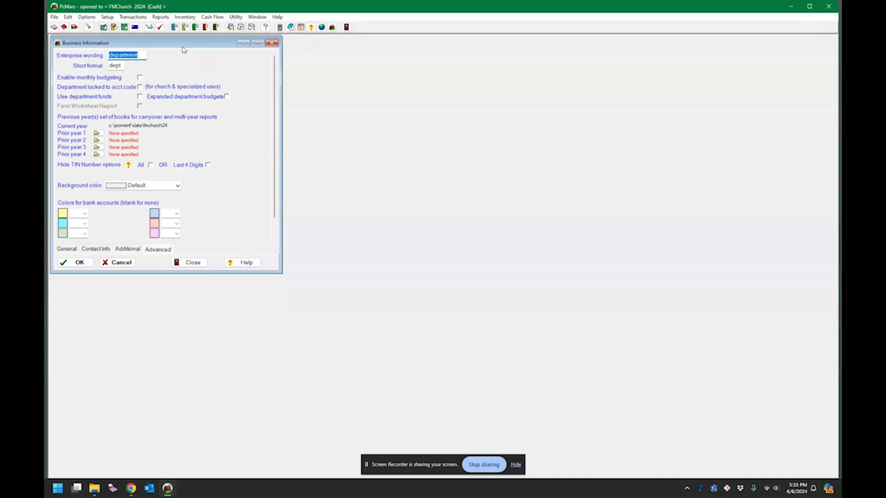
# Step: Set enterprise wording to 'committee' (short 'comm'), enable monthly budgeting, and save Business Information
pyautogui.write('co')
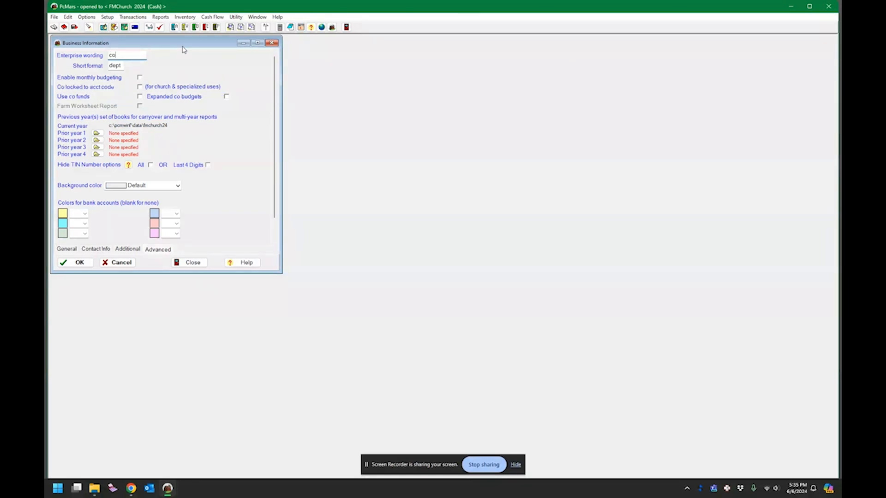
pyautogui.write('mmittee')
pyautogui.press('Tab')
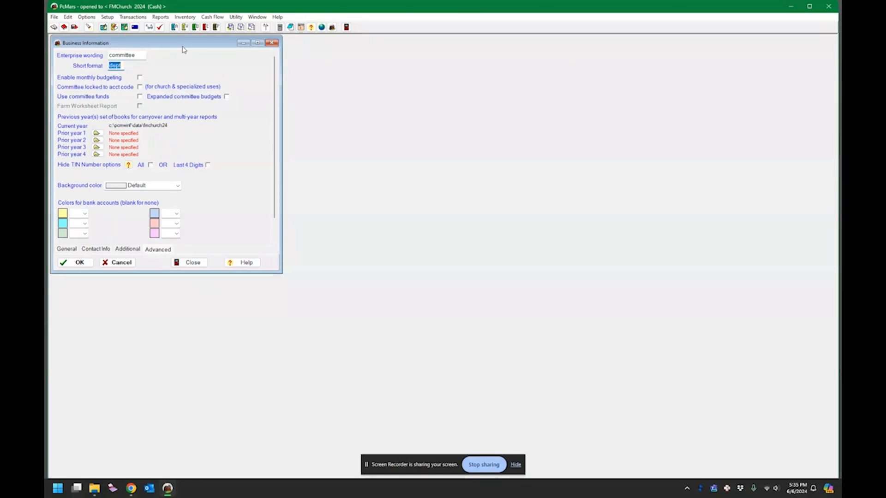
pyautogui.write('comm')
pyautogui.press('Tab')
pyautogui.click(140, 78)
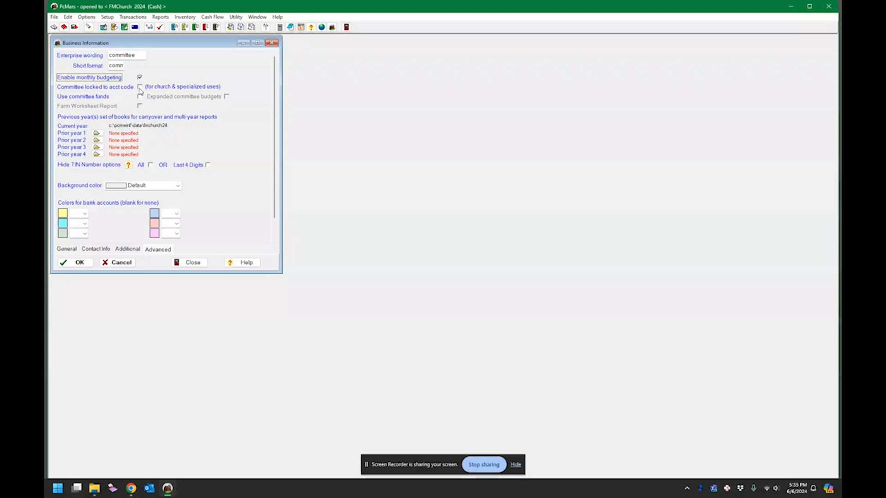
pyautogui.click(139, 87)
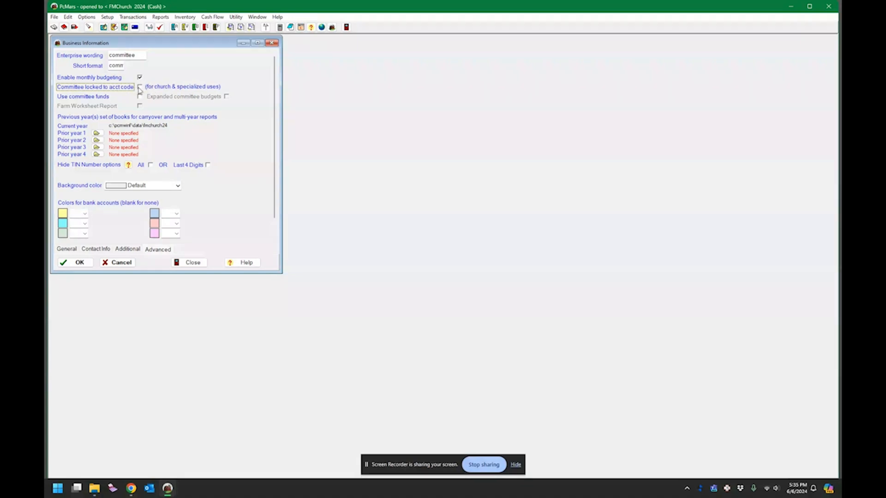
pyautogui.click(198, 265)
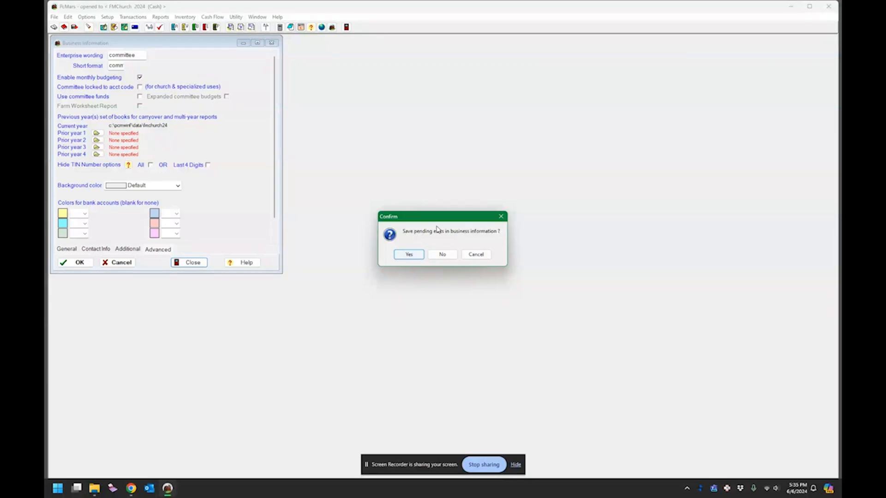
pyautogui.click(416, 257)
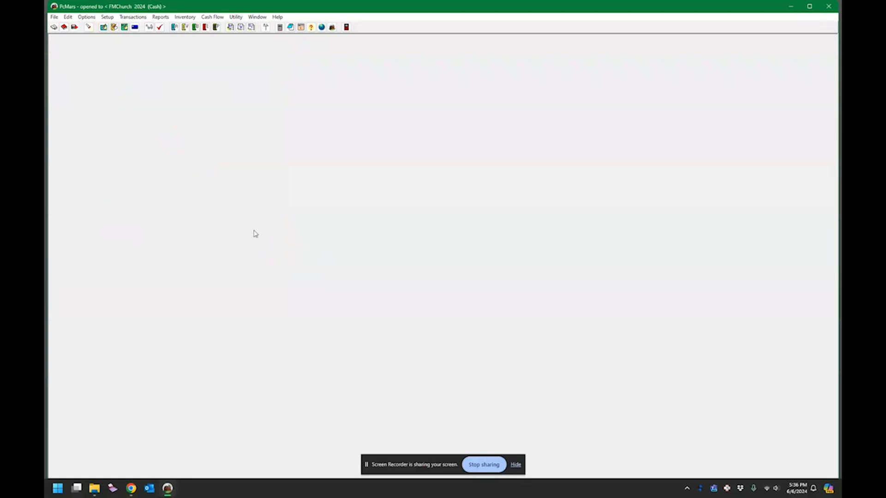
# Step: In Setup > Committee Codes, add code TRU with description Trustees
pyautogui.click(108, 17)
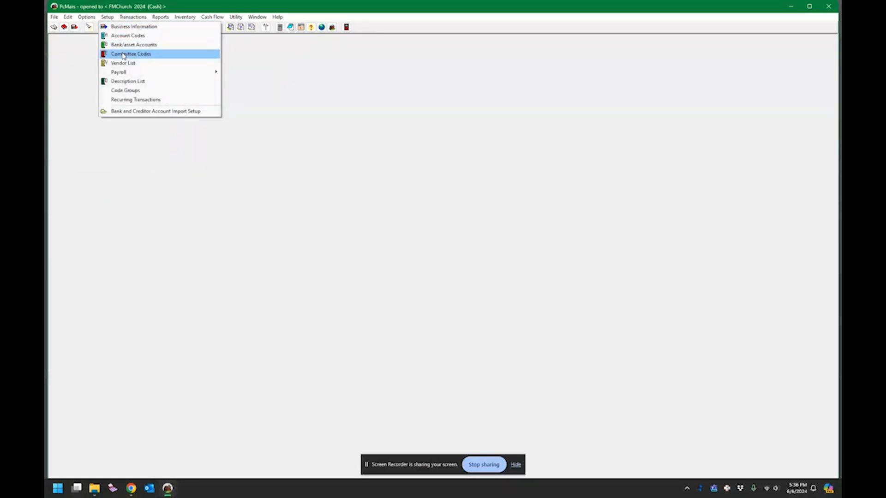
pyautogui.click(123, 55)
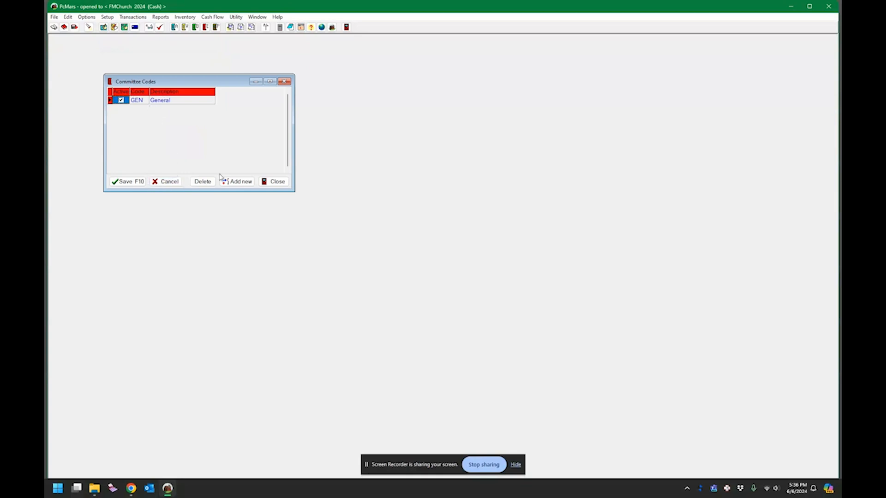
pyautogui.click(233, 182)
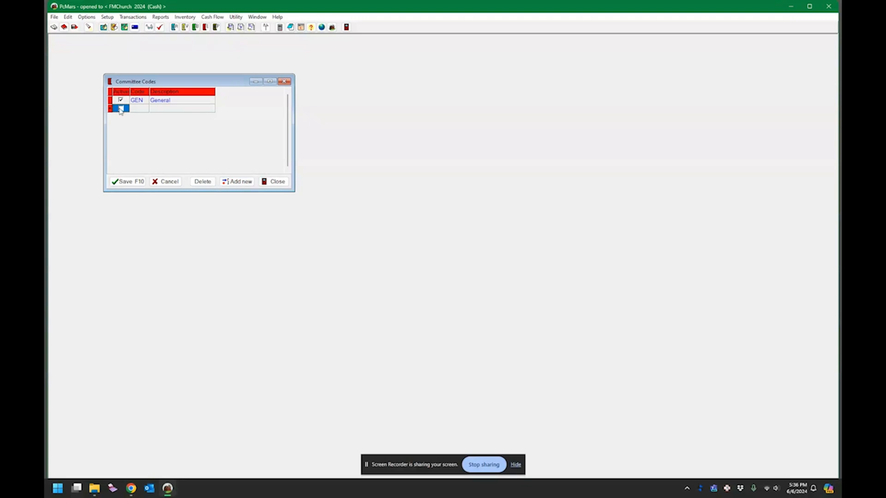
pyautogui.click(139, 110)
pyautogui.write('T')
pyautogui.press('Tab')
pyautogui.write('Trustees')
# Step: Add committee code FIN with description Finance Committee
pyautogui.click(237, 181)
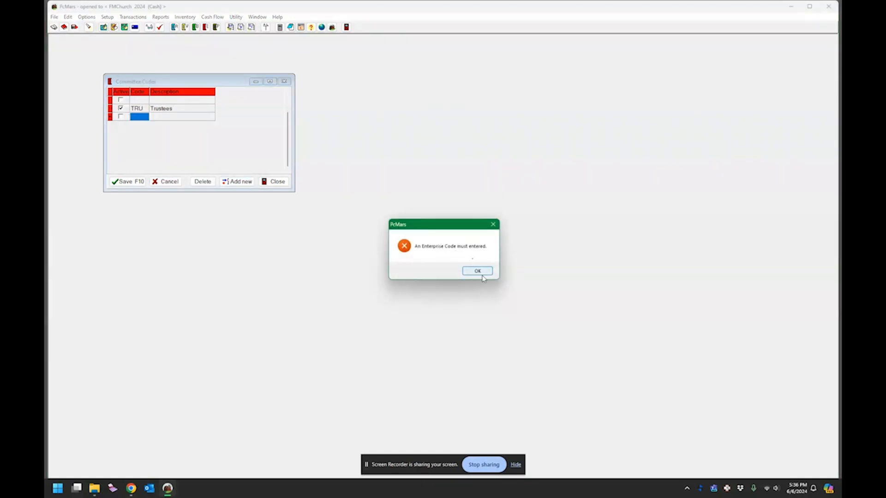
pyautogui.click(475, 271)
pyautogui.write('G')
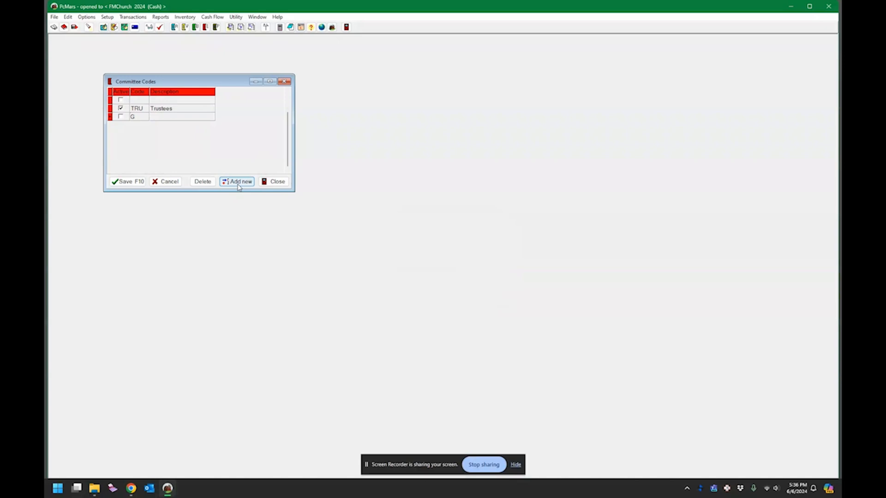
pyautogui.write('IN')
pyautogui.press('Tab')
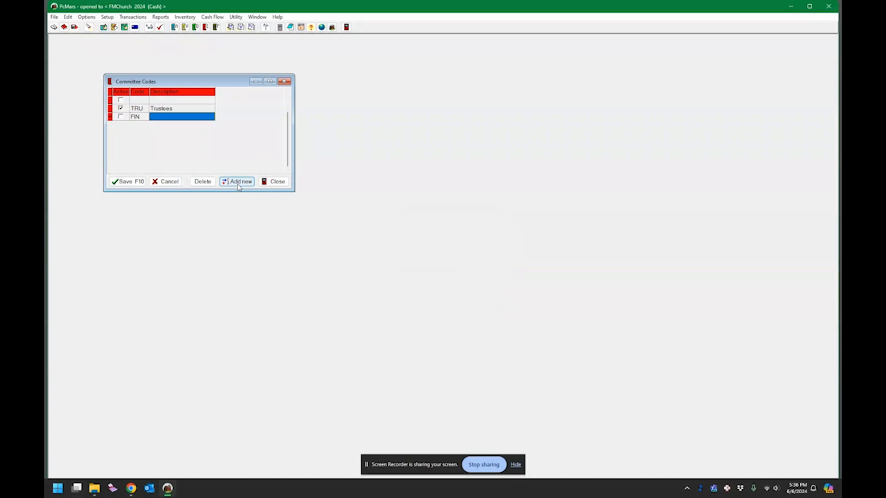
pyautogui.write('Finance Commi')
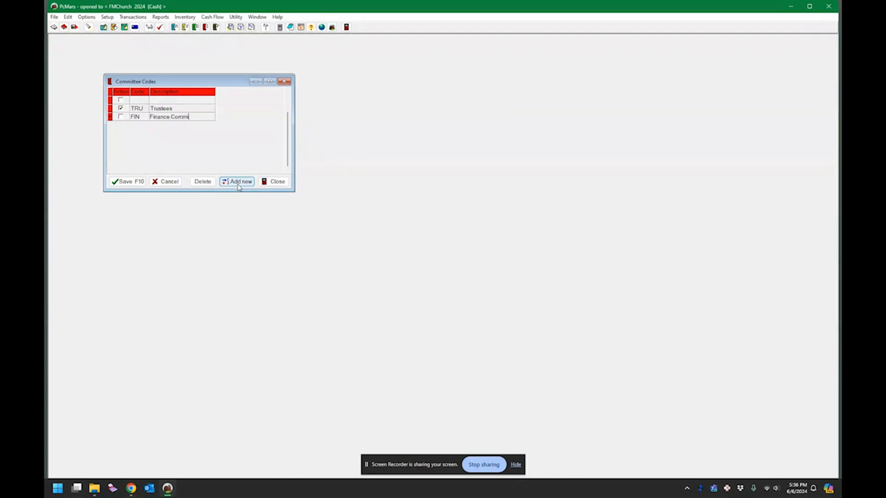
pyautogui.write('ttee')
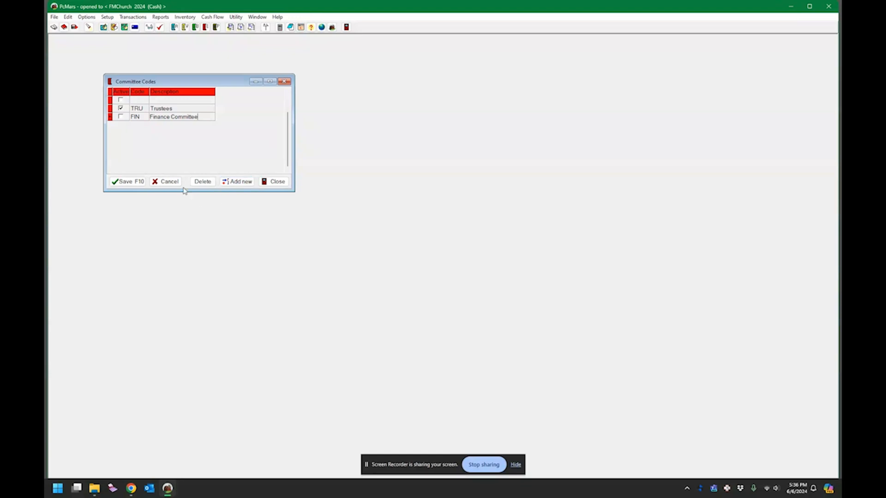
# Step: Add committee code WOR with description Worship Committee
pyautogui.click(237, 182)
pyautogui.click(143, 100)
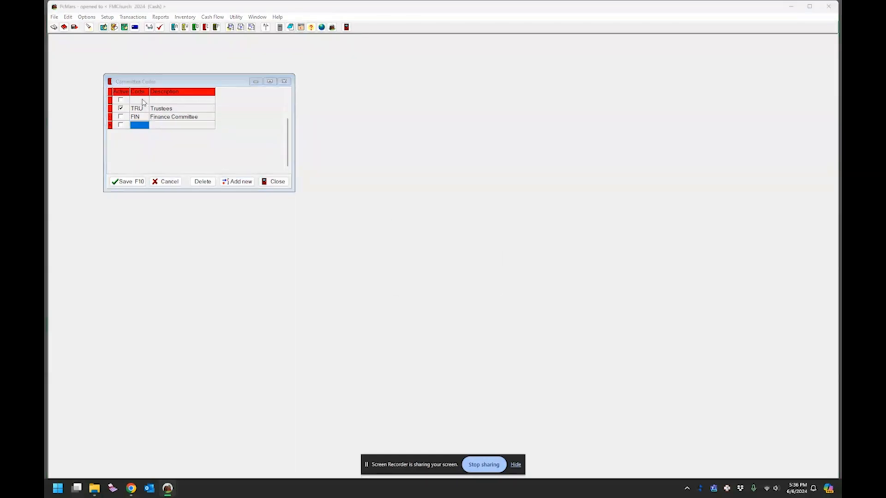
pyautogui.click(465, 271)
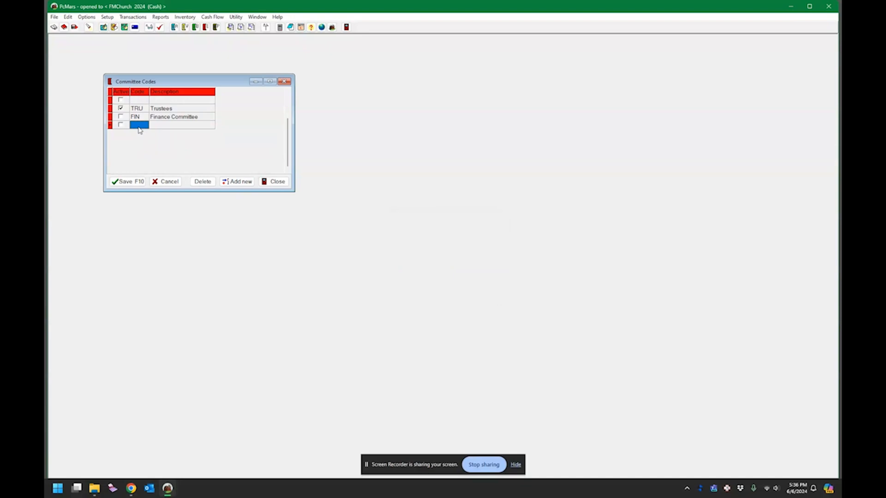
pyautogui.write('WOR')
pyautogui.press('Tab')
pyautogui.write('W')
pyautogui.write('=')
# Step: Mark the committee codes Active, save, and try deleting the blank top row
pyautogui.click(120, 125)
pyautogui.click(120, 116)
pyautogui.click(121, 100)
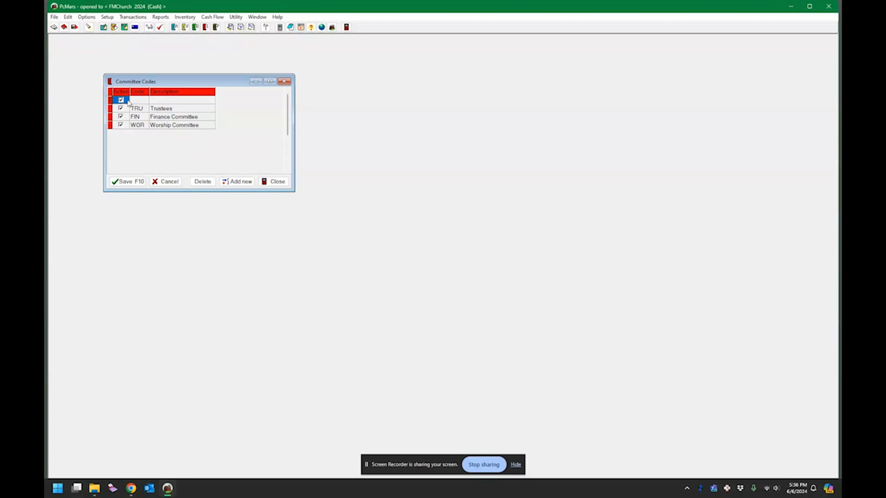
pyautogui.click(139, 99)
pyautogui.click(137, 181)
pyautogui.click(463, 269)
pyautogui.press('Return')
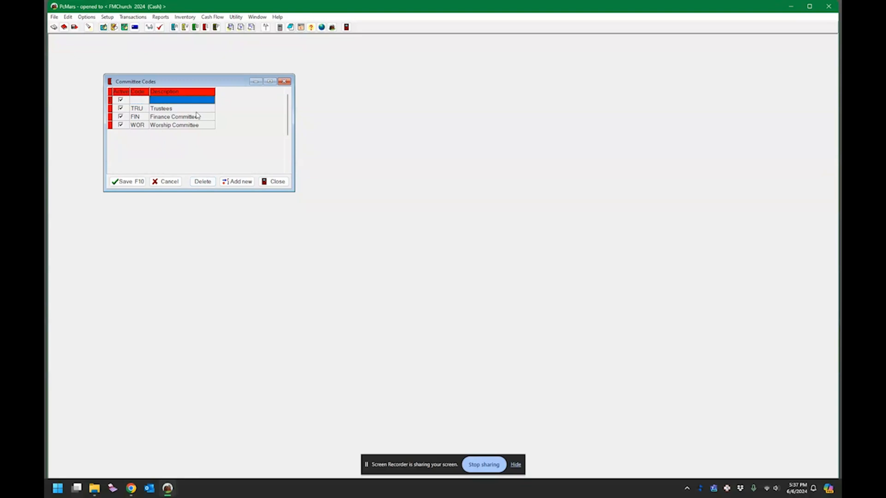
pyautogui.click(206, 182)
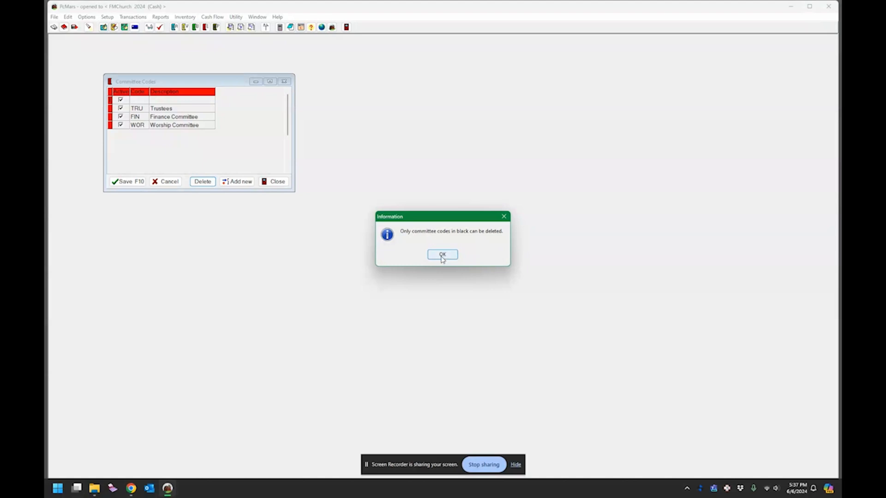
# Step: Dismiss the errors and close Committee Codes, discarding the pending blank-row edits
pyautogui.click(442, 255)
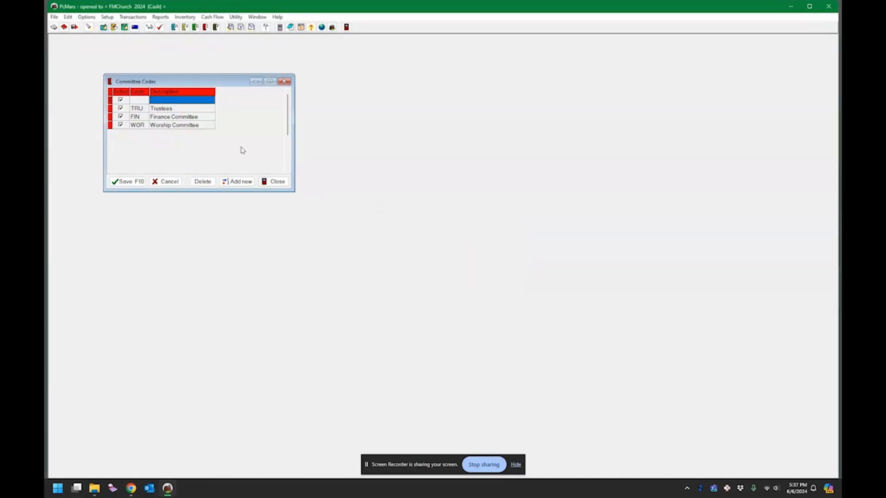
pyautogui.click(122, 101)
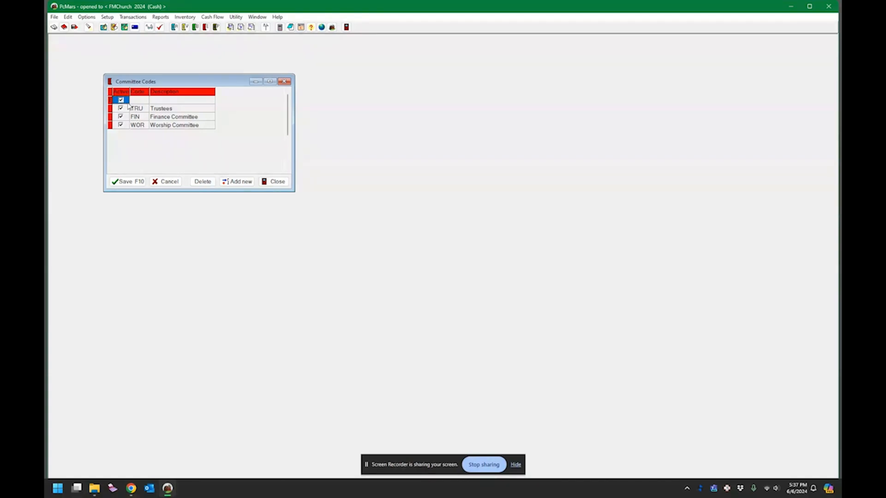
pyautogui.click(126, 182)
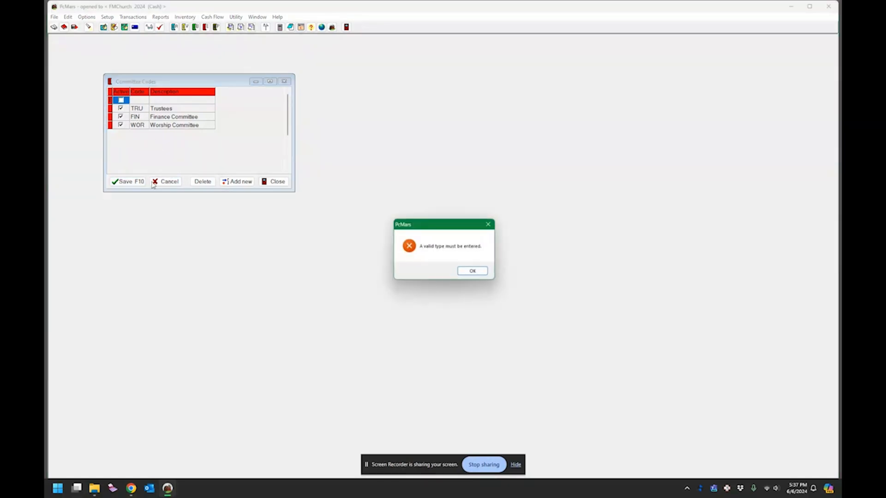
pyautogui.click(475, 269)
pyautogui.click(281, 183)
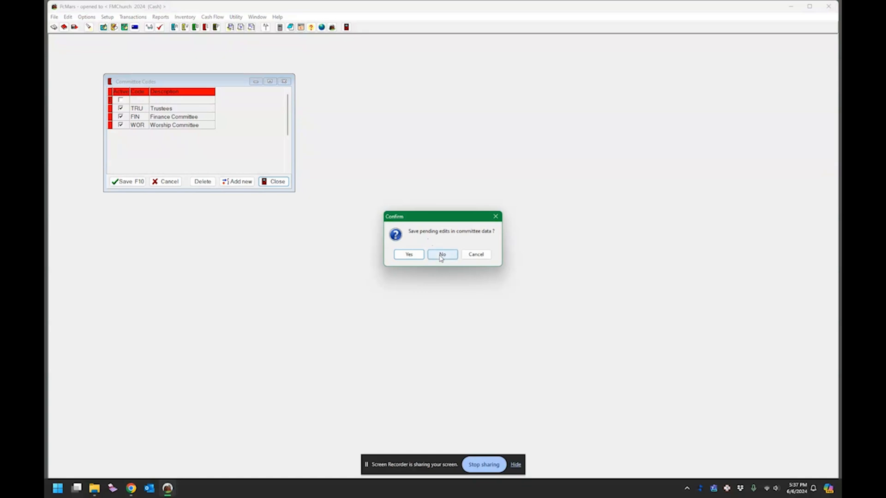
pyautogui.click(422, 256)
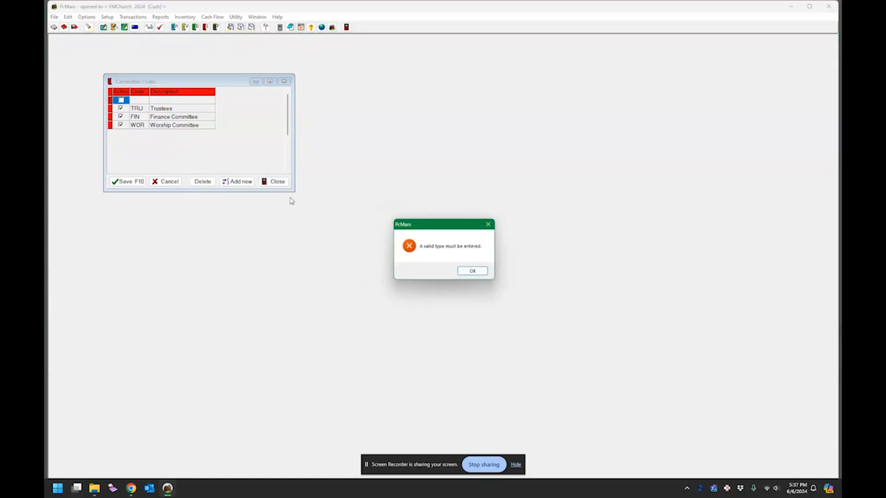
pyautogui.click(464, 270)
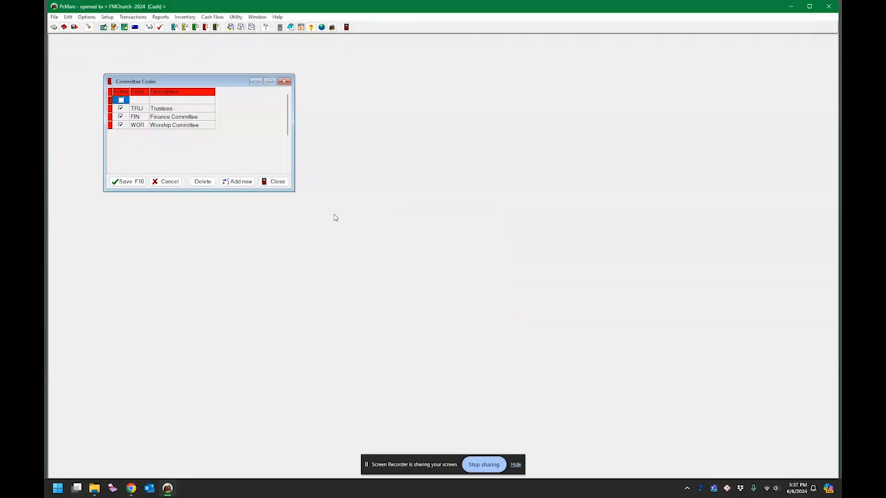
pyautogui.click(276, 181)
pyautogui.click(441, 254)
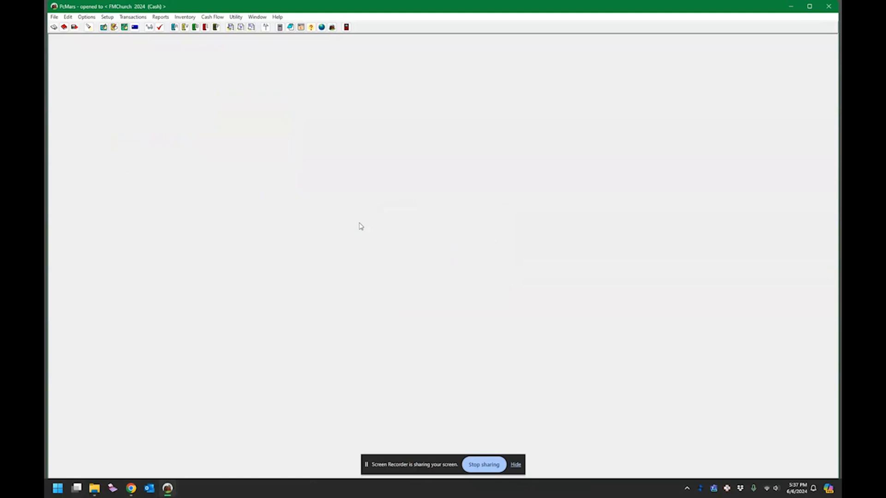
# Step: Reopen Setup > Committee Codes to confirm GEN, TRU, FIN and WOR, then close it
pyautogui.click(107, 17)
pyautogui.click(131, 54)
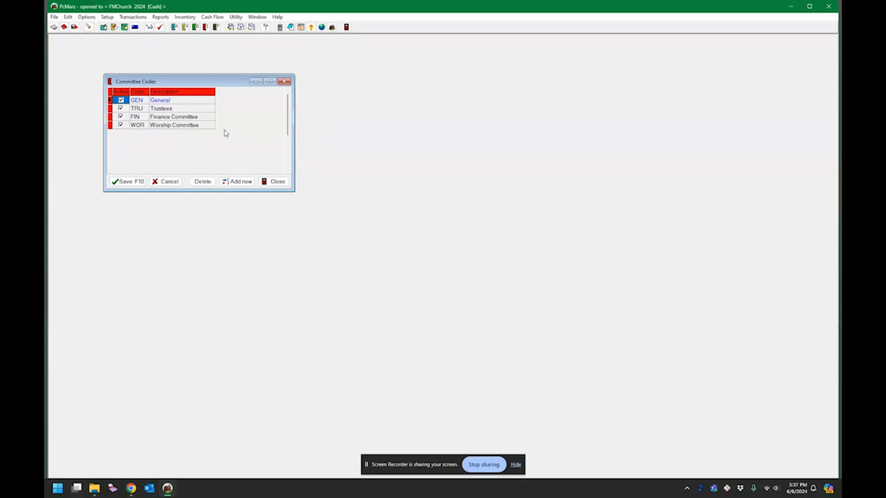
pyautogui.click(283, 81)
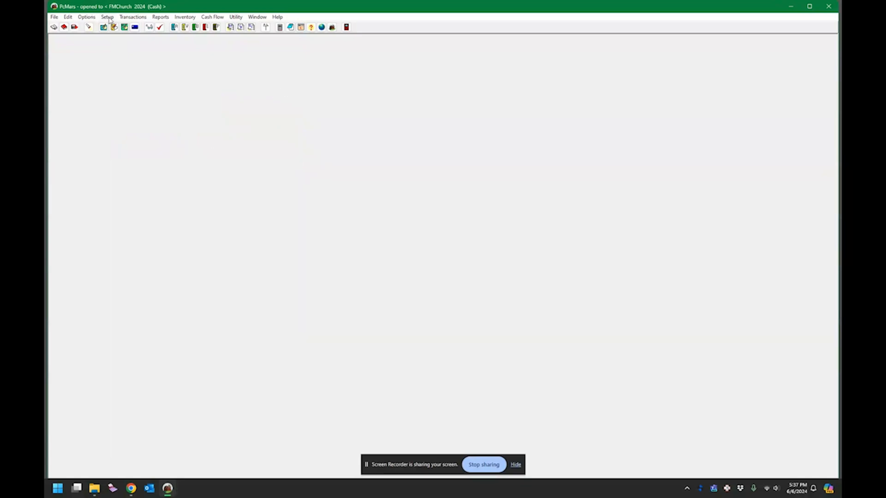
# Step: Open Setup > Vendor List and enter a new vendor named Bob, moving through the address lines
pyautogui.click(107, 17)
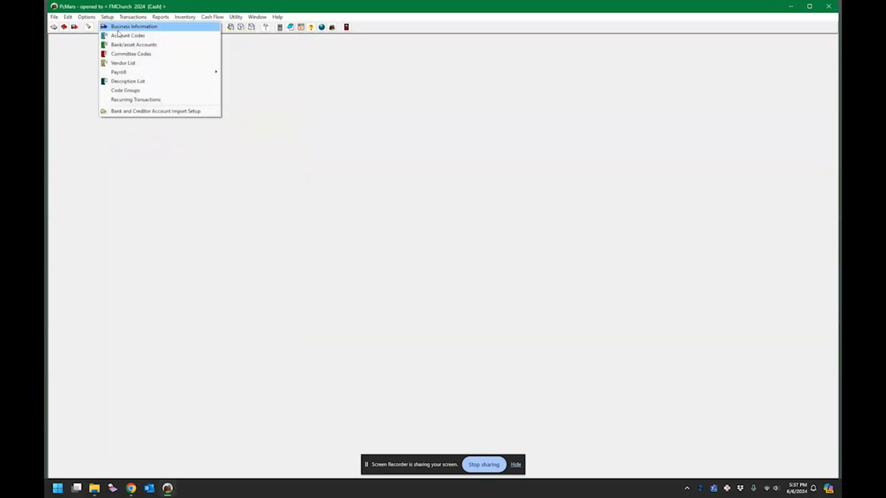
pyautogui.click(132, 63)
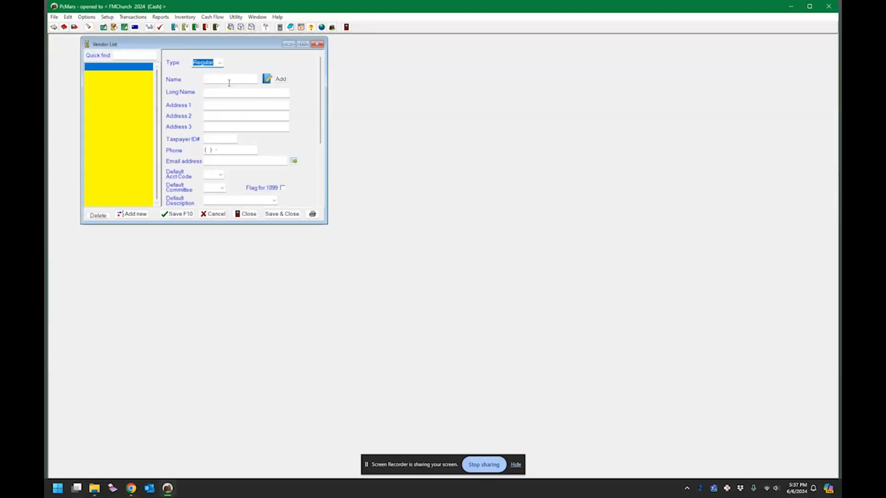
pyautogui.click(233, 79)
pyautogui.press('Tab')
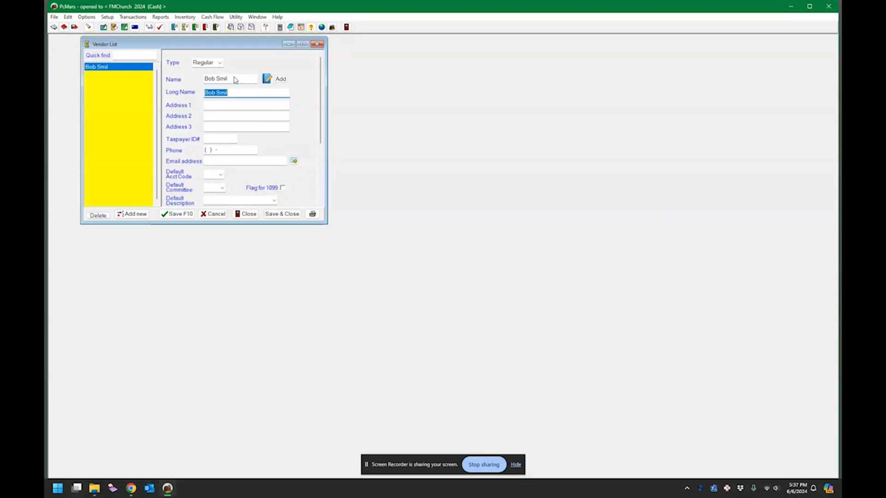
pyautogui.press('Tab')
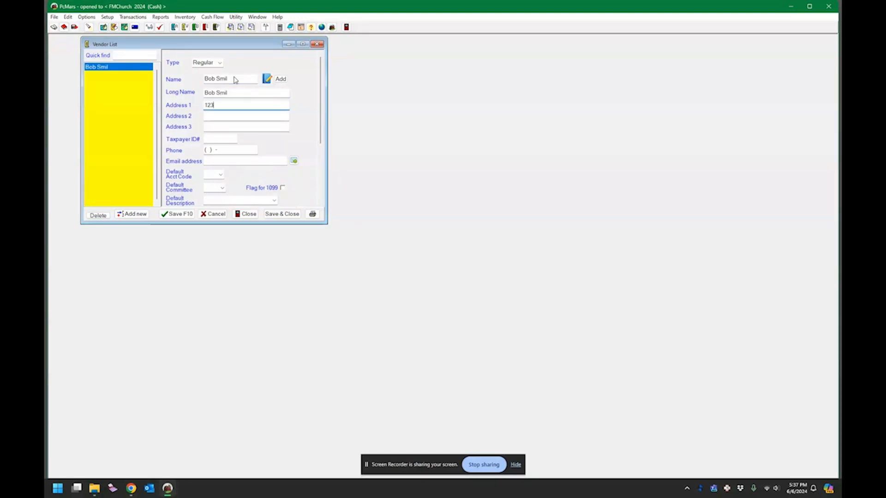
pyautogui.press('Tab')
# Step: Complete the vendor's ZIP with 301 on the second address line
pyautogui.scroll(-3, 293, 109)
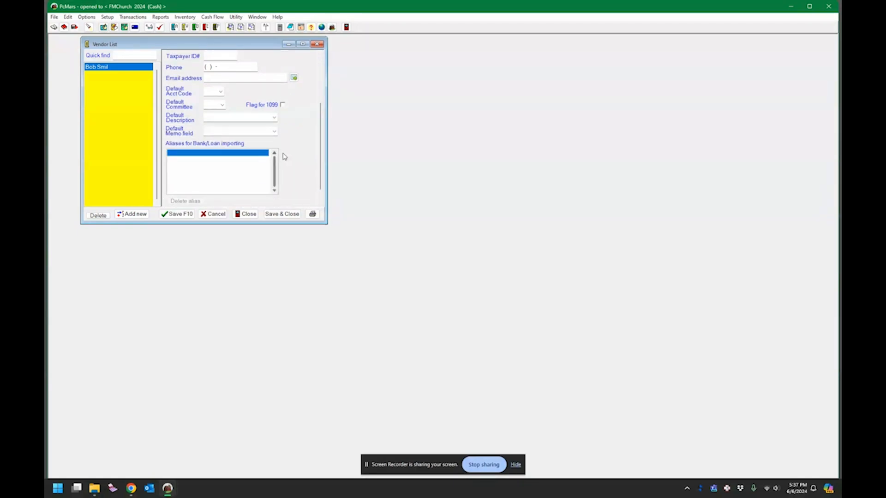
pyautogui.scroll(3, 281, 154)
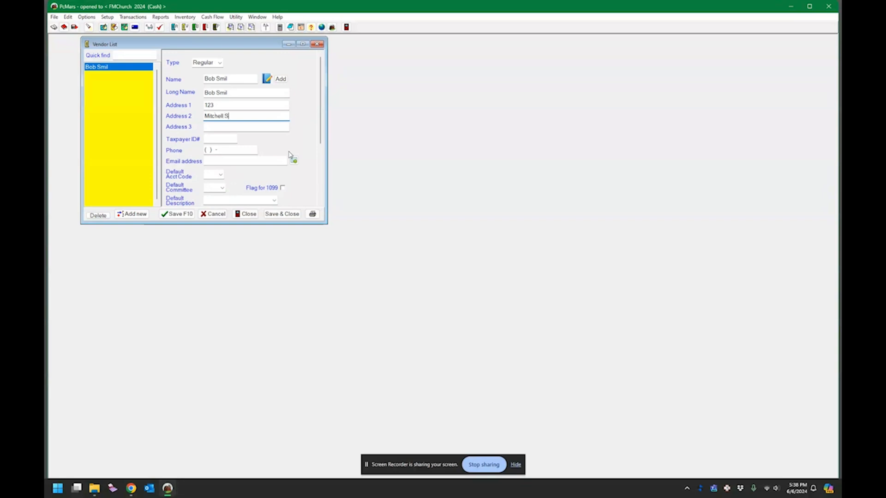
pyautogui.write('301')
pyautogui.press('Tab')
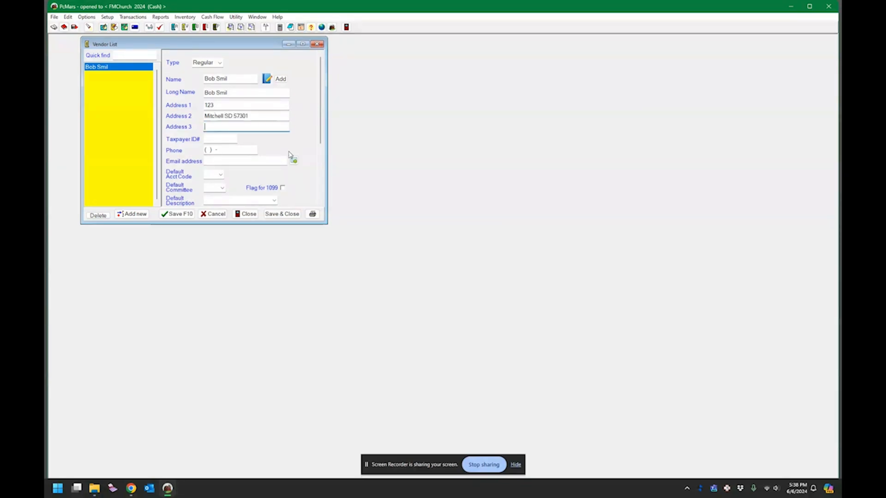
pyautogui.click(134, 214)
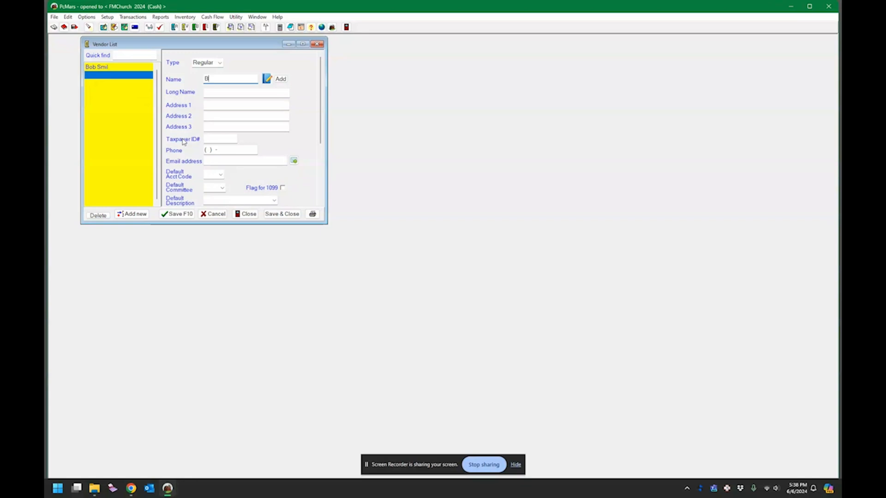
pyautogui.press('Tab')
pyautogui.press('Tab')
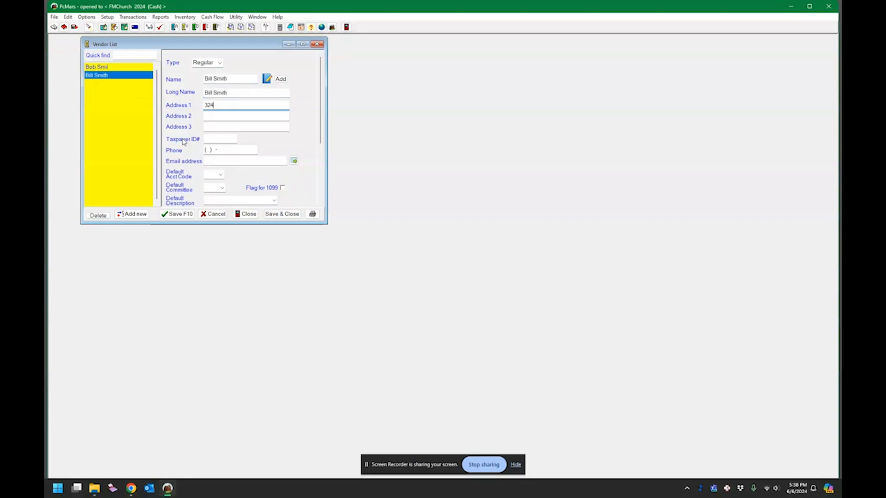
pyautogui.write('Mitchell, SD')
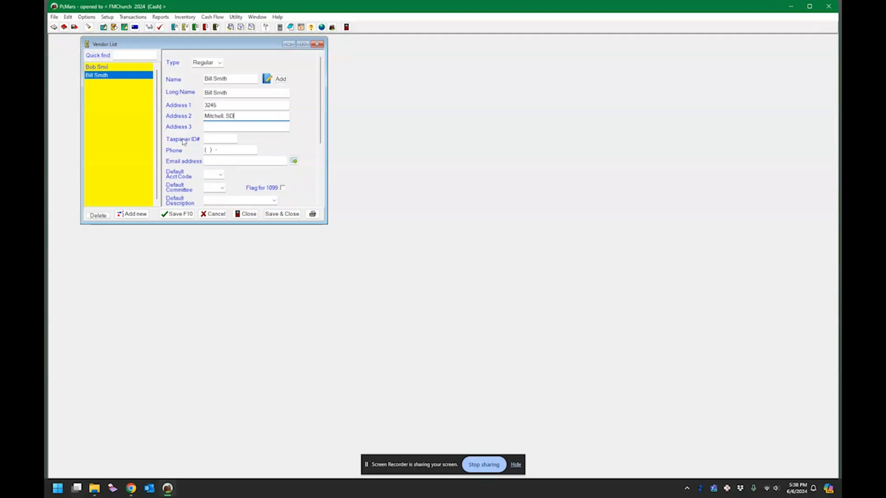
pyautogui.write('57301')
pyautogui.press('Tab')
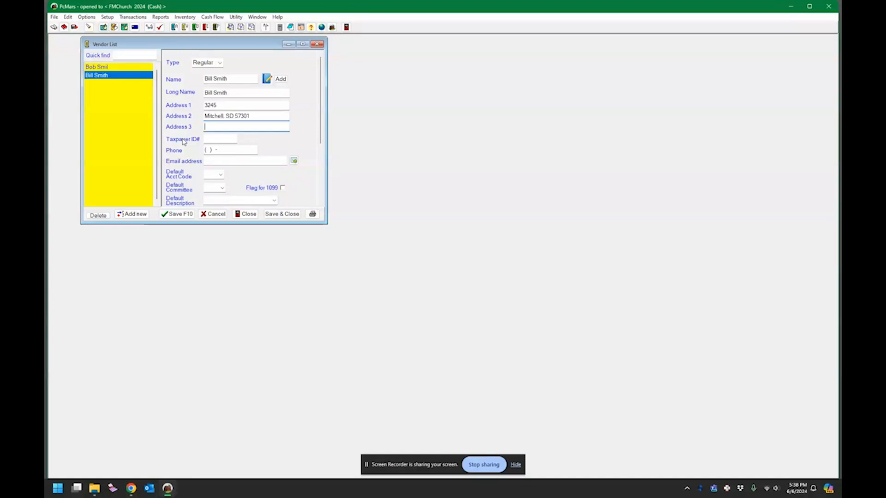
pyautogui.click(132, 214)
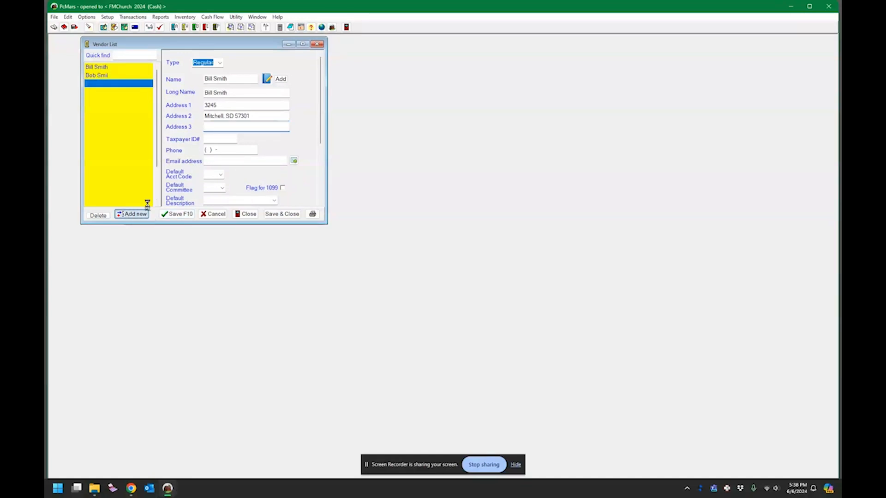
pyautogui.click(221, 83)
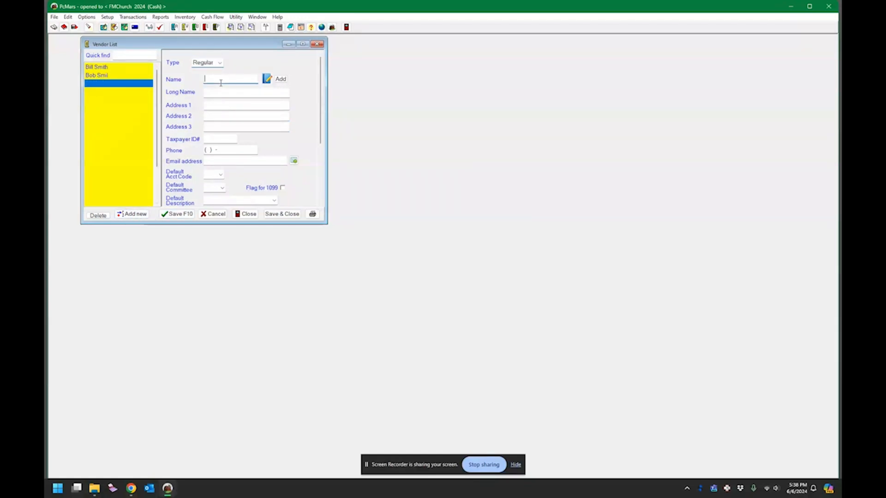
pyautogui.press('Tab')
pyautogui.press('Tab')
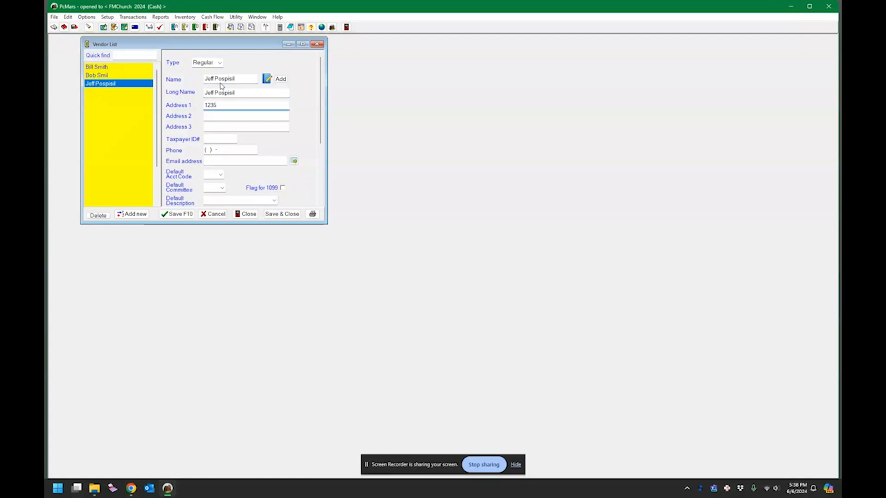
pyautogui.press('Tab')
pyautogui.write('Mitche')
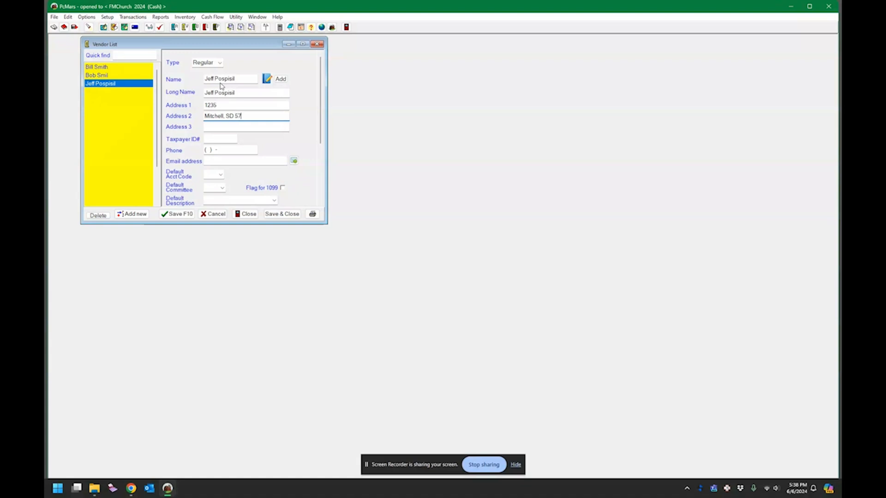
pyautogui.write('ll, SD 57301')
pyautogui.press('Tab')
# Step: Save and close the Vendor List, reopen it to verify all three vendors, then close it
pyautogui.click(272, 213)
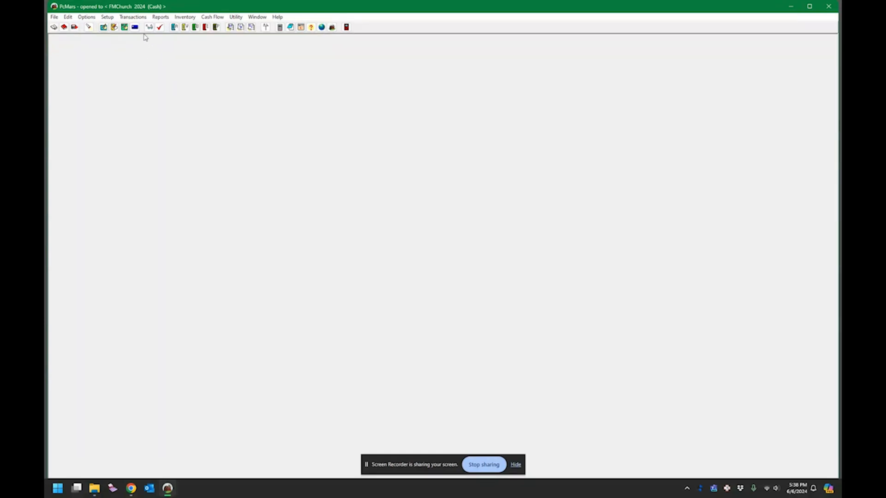
pyautogui.click(134, 18)
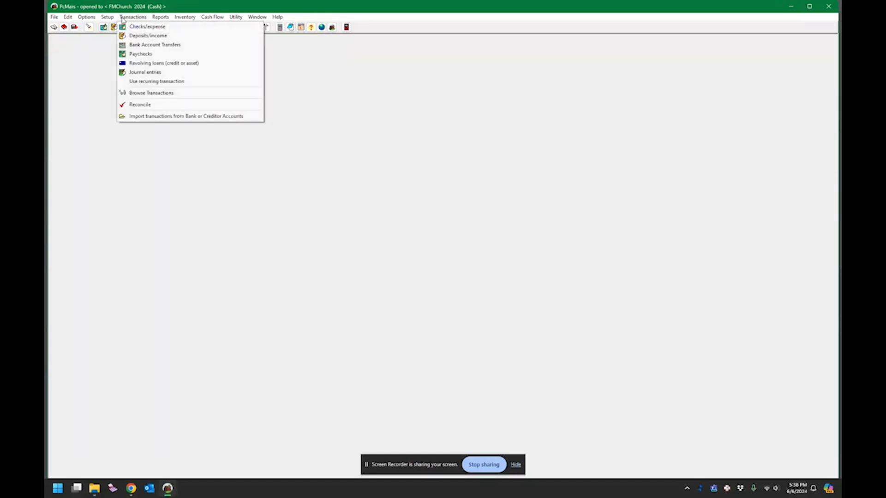
pyautogui.moveTo(113, 18)
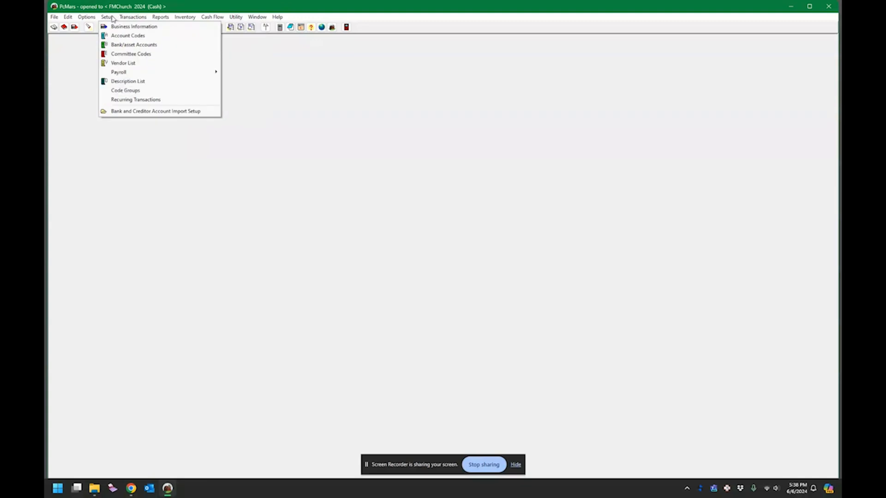
pyautogui.click(123, 63)
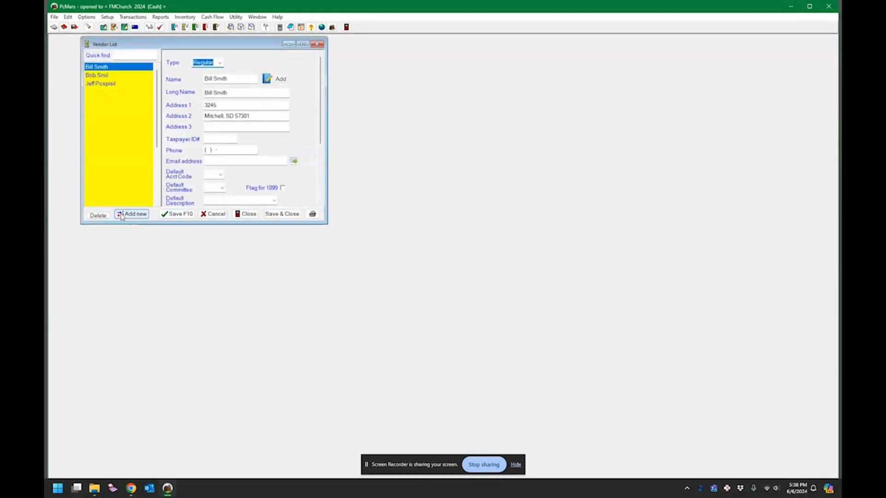
pyautogui.click(317, 44)
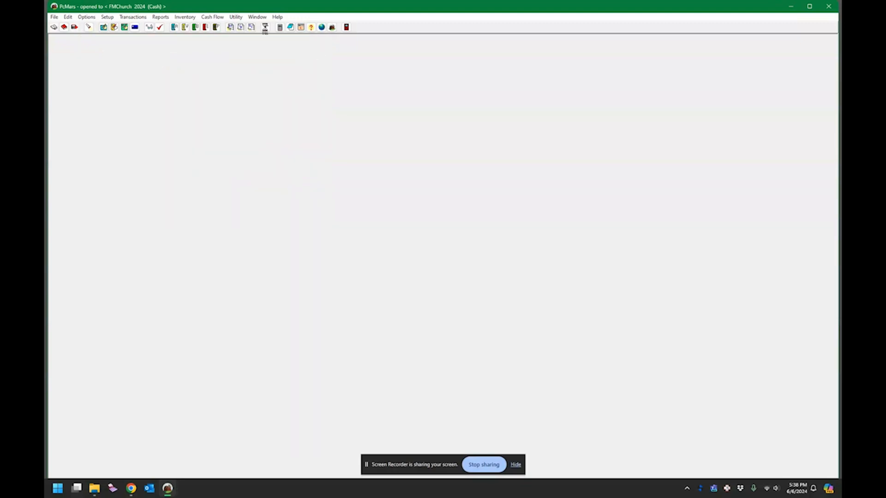
pyautogui.click(238, 17)
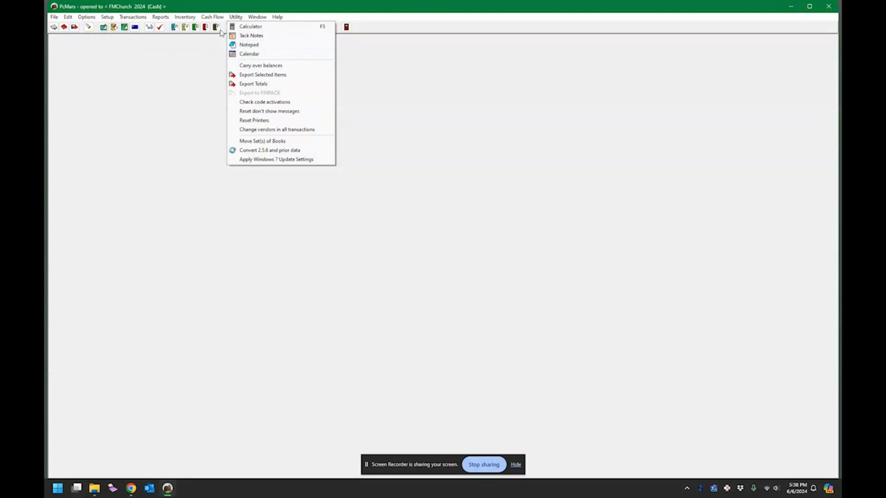
pyautogui.moveTo(133, 18)
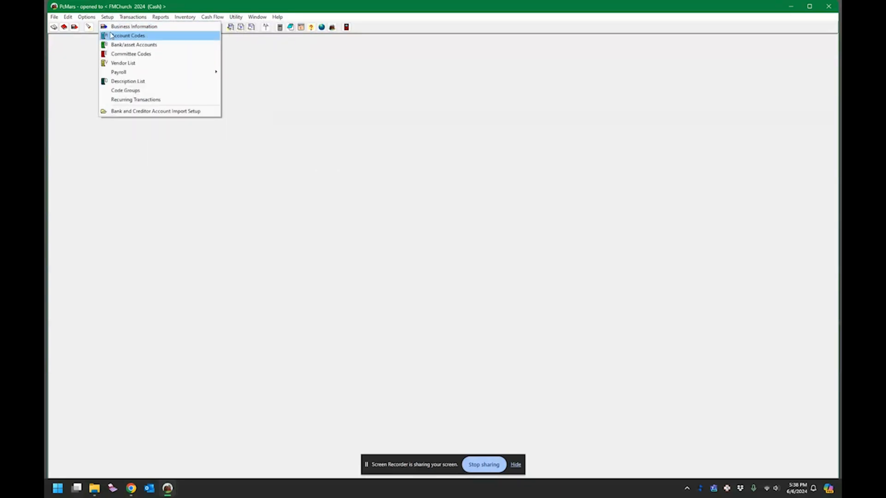
# Step: Open the Account Codes list and review the asset, liability and income codes
pyautogui.click(111, 35)
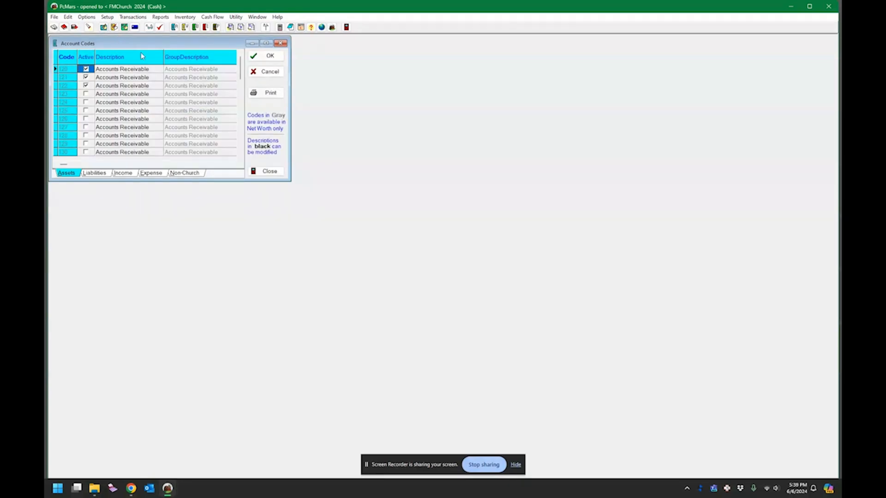
pyautogui.scroll(-14, 156, 110)
pyautogui.moveTo(291, 114); pyautogui.dragTo(432, 114)
pyautogui.scroll(-7, 107, 140)
pyautogui.scroll(-2, 109, 133)
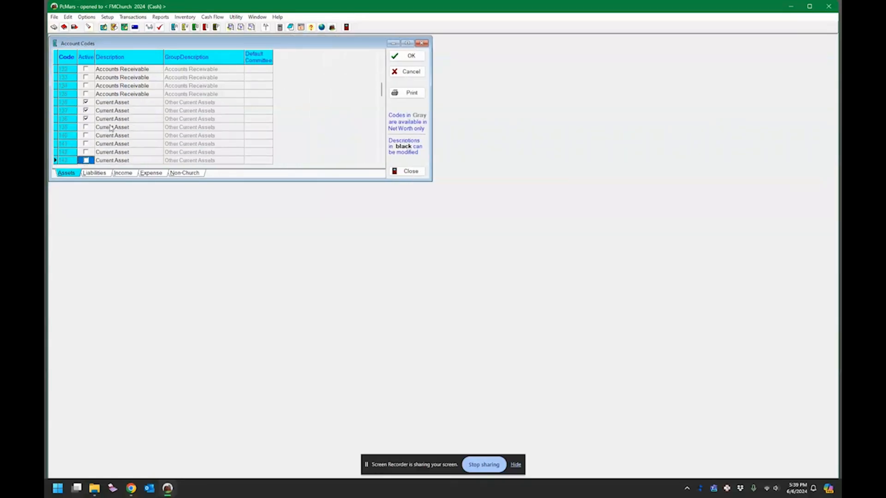
pyautogui.click(95, 173)
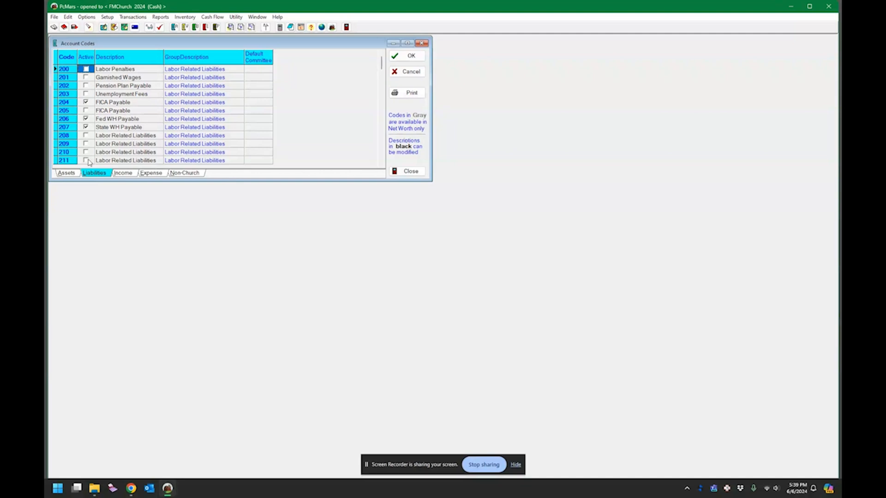
pyautogui.click(66, 173)
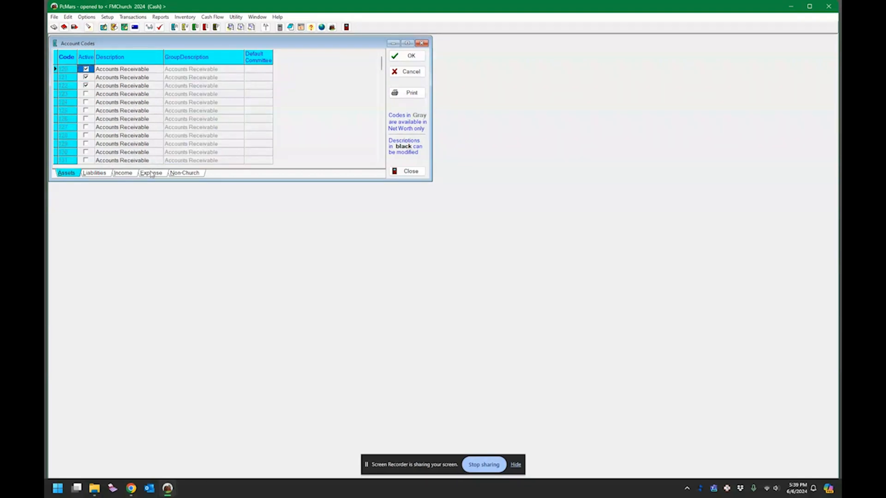
pyautogui.click(124, 173)
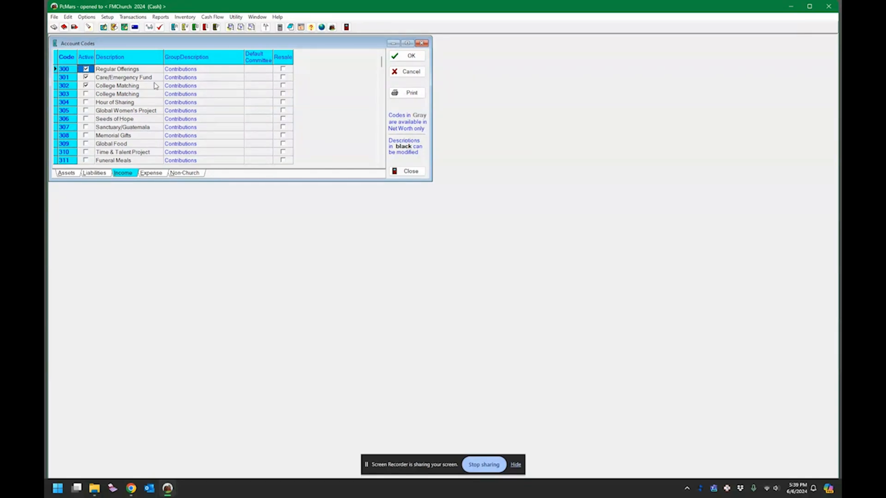
pyautogui.scroll(-8, 150, 83)
pyautogui.scroll(4, 137, 113)
# Step: Rename income code 302's description from College Matching to College Endowment Earnings
pyautogui.press('Down')
pyautogui.press('Down')
pyautogui.press('Down')
pyautogui.press('Down')
pyautogui.press('Down')
pyautogui.press('Down')
pyautogui.click(252, 87)
pyautogui.click(268, 87)
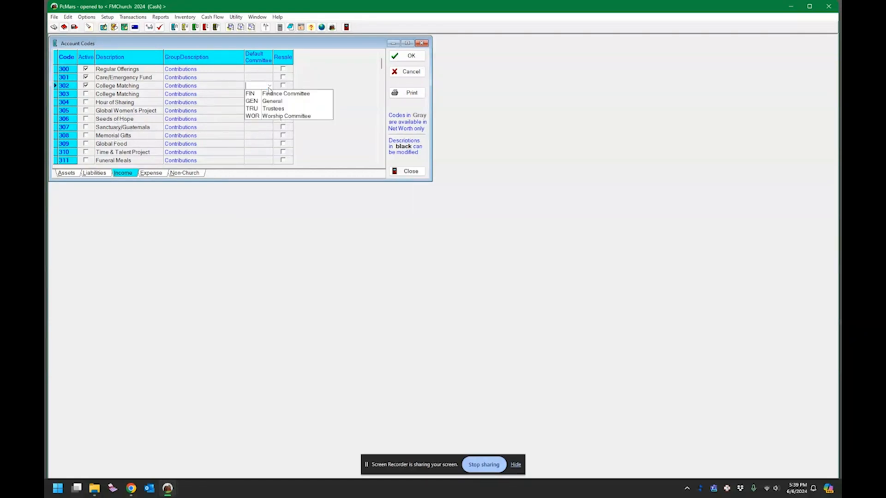
pyautogui.click(269, 86)
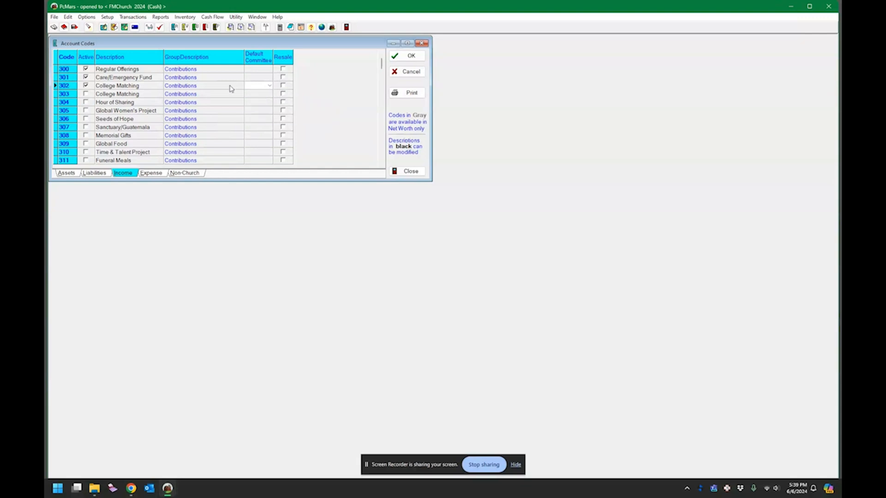
pyautogui.click(86, 85)
pyautogui.click(112, 87)
pyautogui.click(118, 86)
pyautogui.doubleClick(124, 86)
pyautogui.write('Endowment Earnings')
pyautogui.press('Tab')
# Step: Review the expense account codes and close the Account Codes list with OK
pyautogui.click(151, 172)
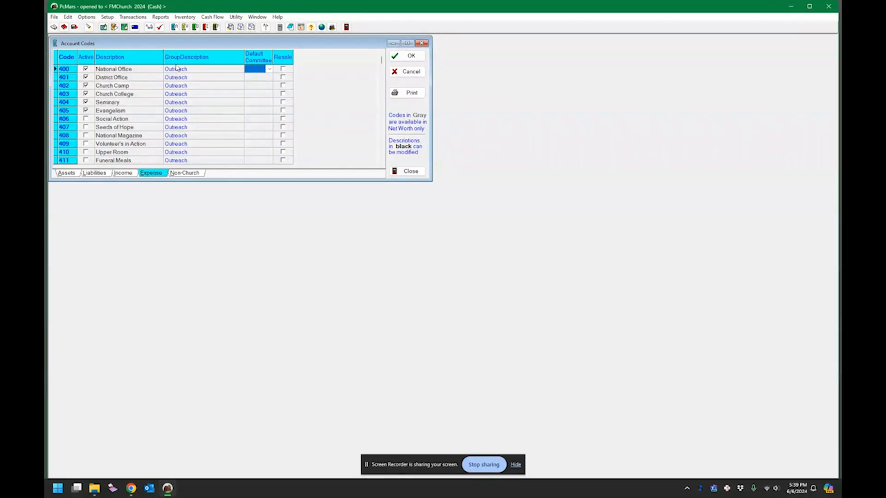
pyautogui.click(119, 111)
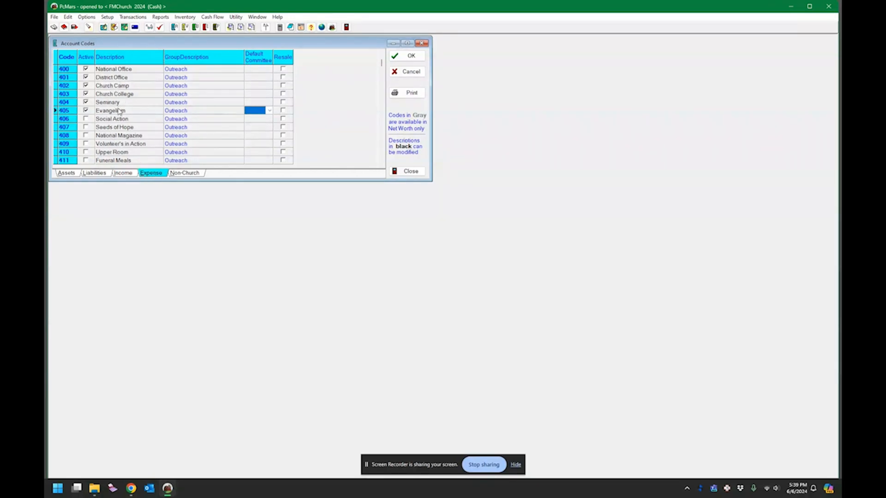
pyautogui.scroll(-17, 119, 111)
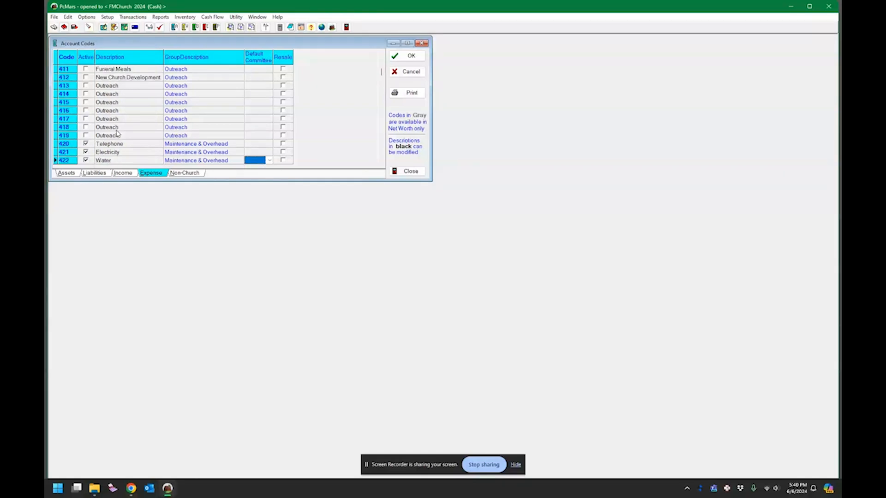
pyautogui.scroll(-20, 117, 134)
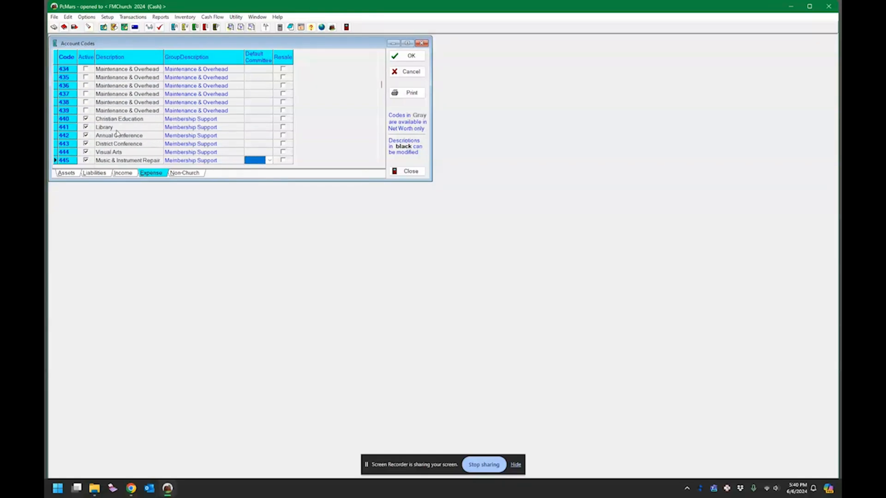
pyautogui.scroll(-17, 117, 134)
pyautogui.scroll(2, 167, 128)
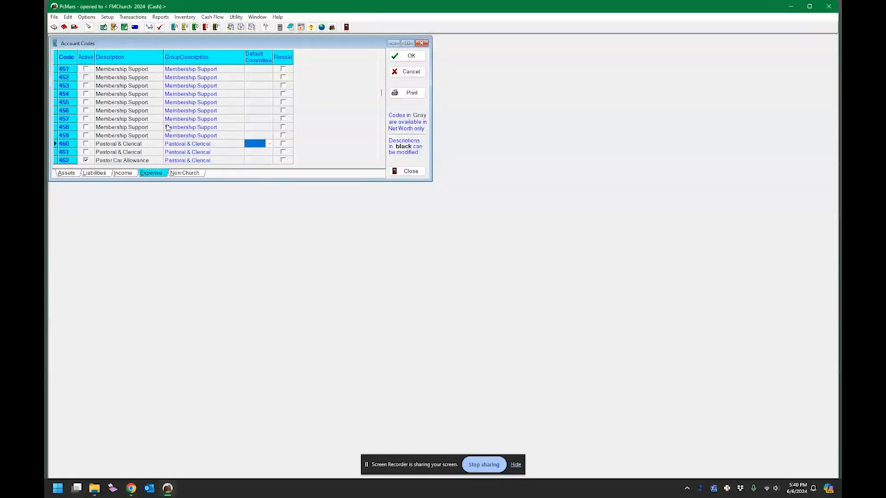
pyautogui.scroll(10, 167, 128)
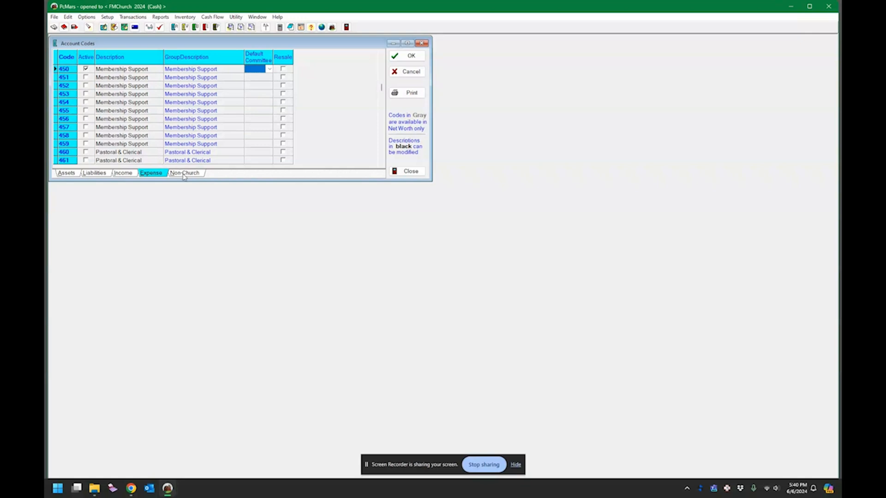
pyautogui.click(410, 59)
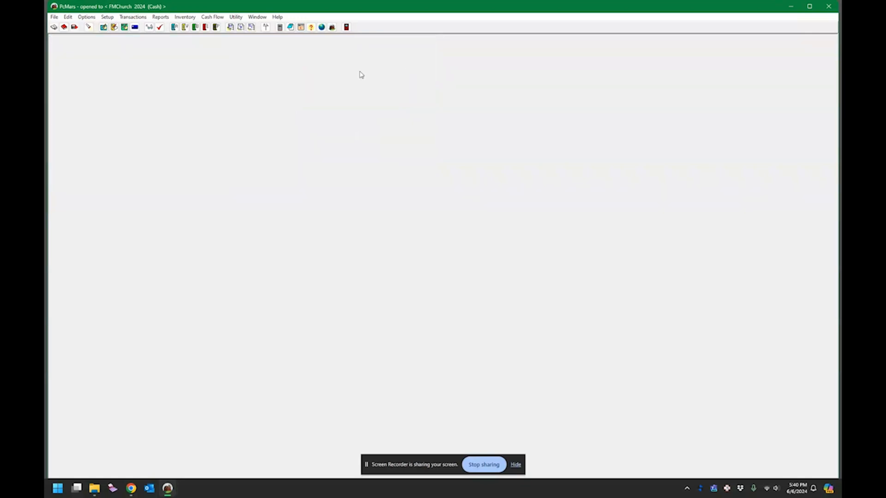
# Step: Rename bank account 100 to FNB Checking and enter its $12,345.00 beginning balance
pyautogui.click(108, 17)
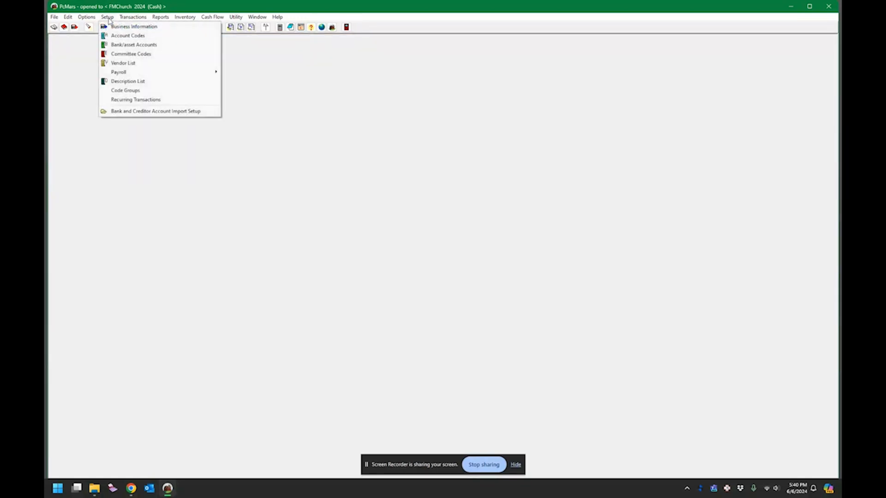
pyautogui.click(118, 45)
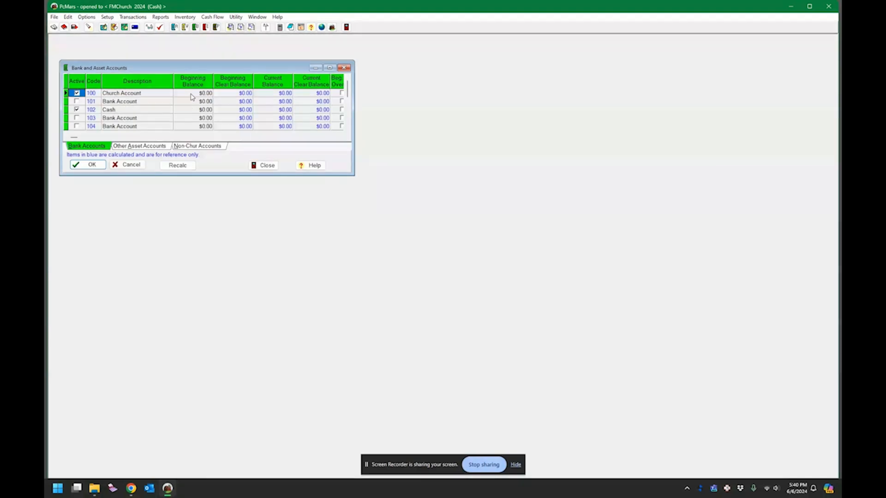
pyautogui.click(139, 94)
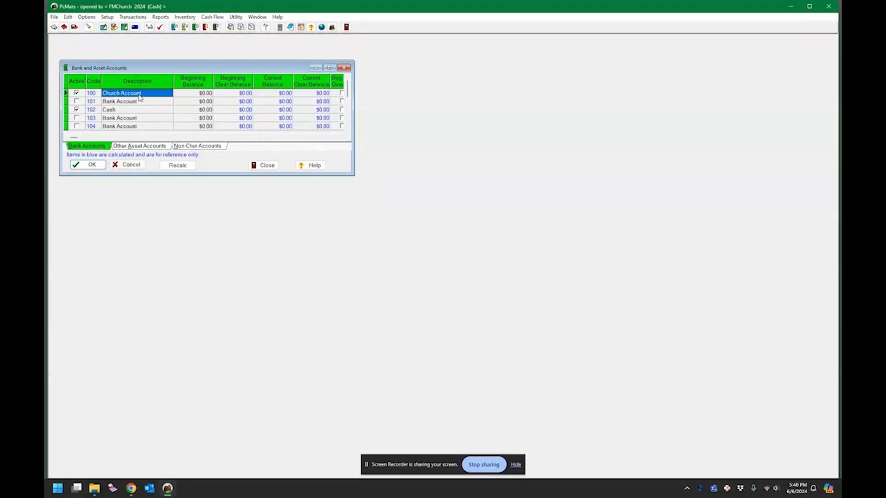
pyautogui.doubleClick(140, 94)
pyautogui.press('BackSpace')
pyautogui.press('BackSpace')
pyautogui.press('BackSpace')
pyautogui.write('FNB Checking')
pyautogui.press('Tab')
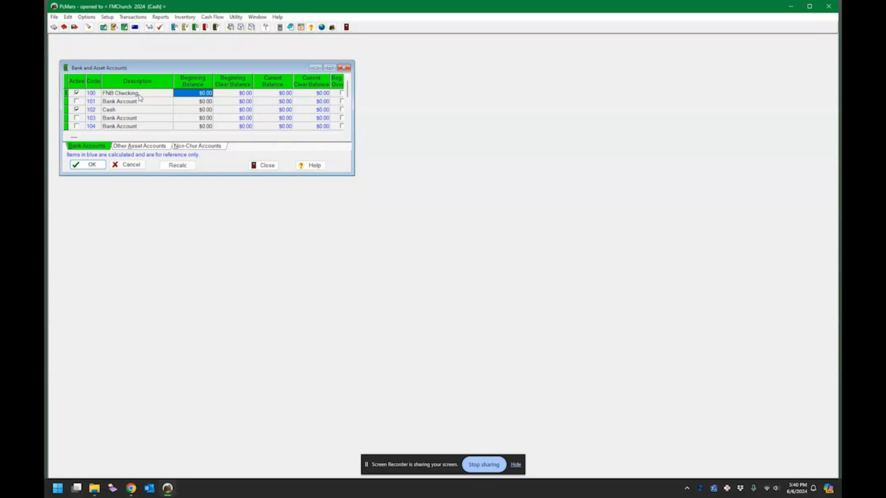
pyautogui.write('12345')
pyautogui.press('Tab')
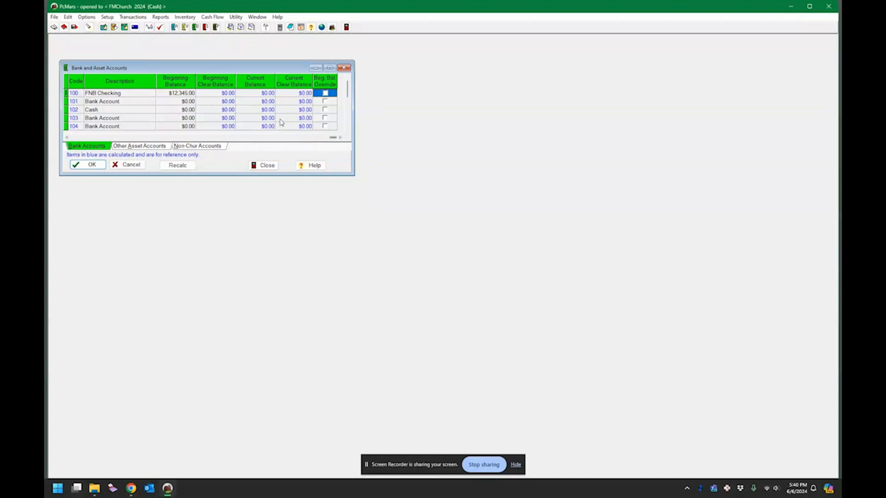
# Step: Turn the beginning balance override on for account 100, then switch it back off
pyautogui.click(324, 94)
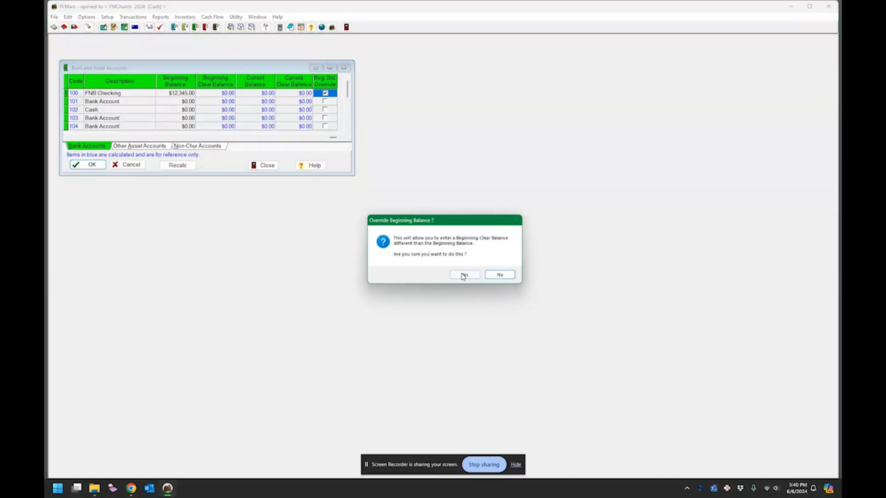
pyautogui.click(464, 274)
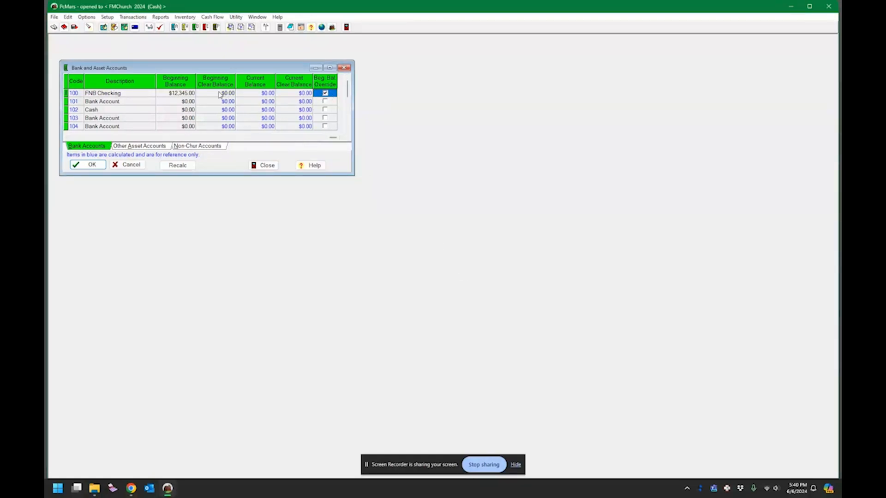
pyautogui.click(324, 94)
pyautogui.click(470, 274)
# Step: Recalculate the account balances and save the bank accounts list
pyautogui.moveTo(187, 175); pyautogui.dragTo(190, 261)
pyautogui.click(122, 232)
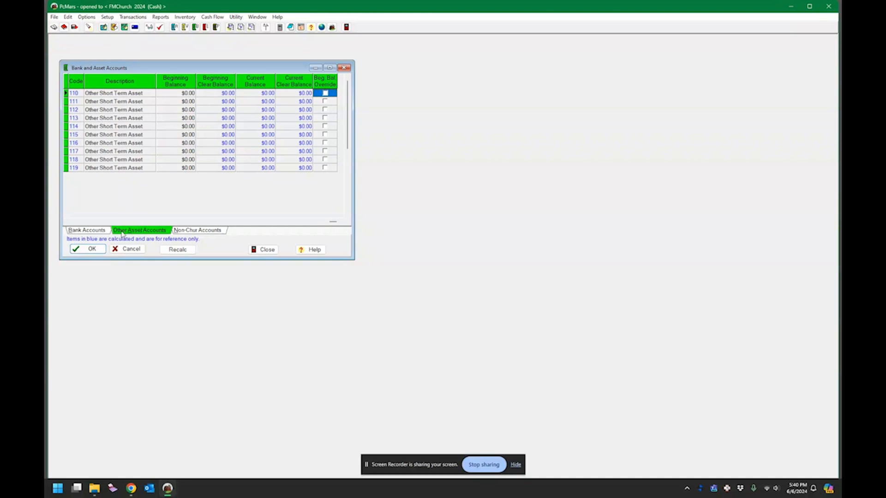
pyautogui.click(92, 231)
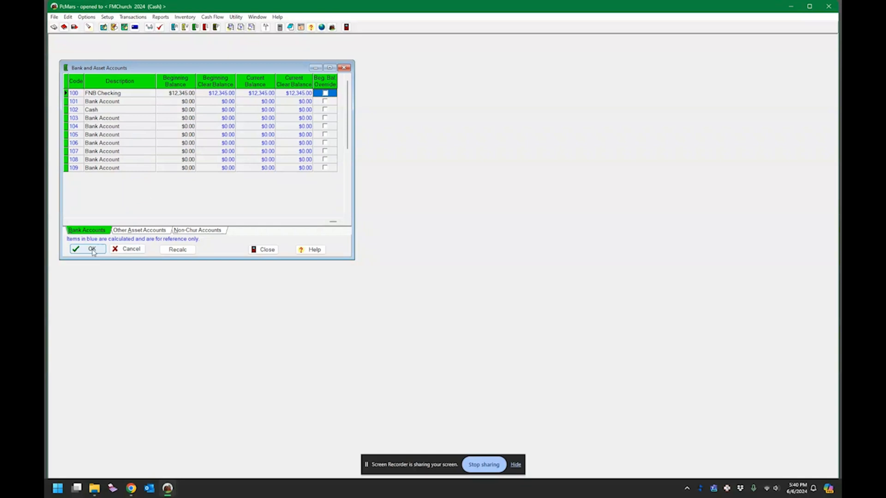
pyautogui.click(177, 249)
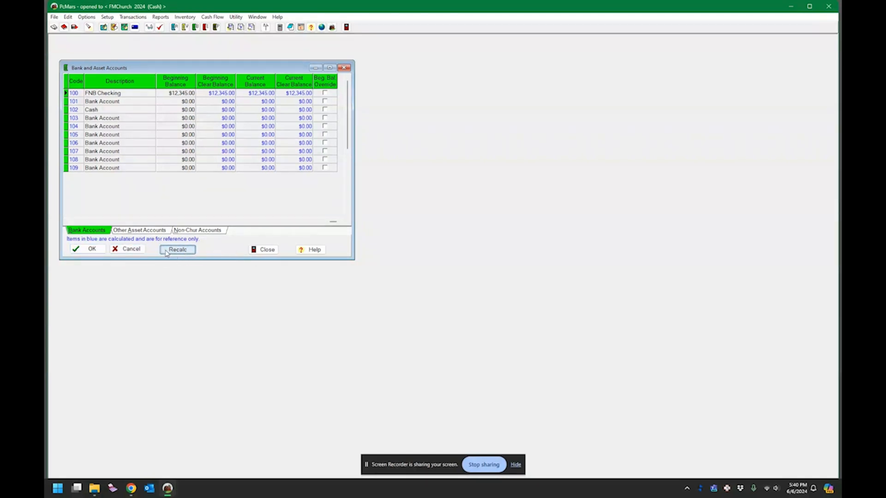
pyautogui.click(99, 253)
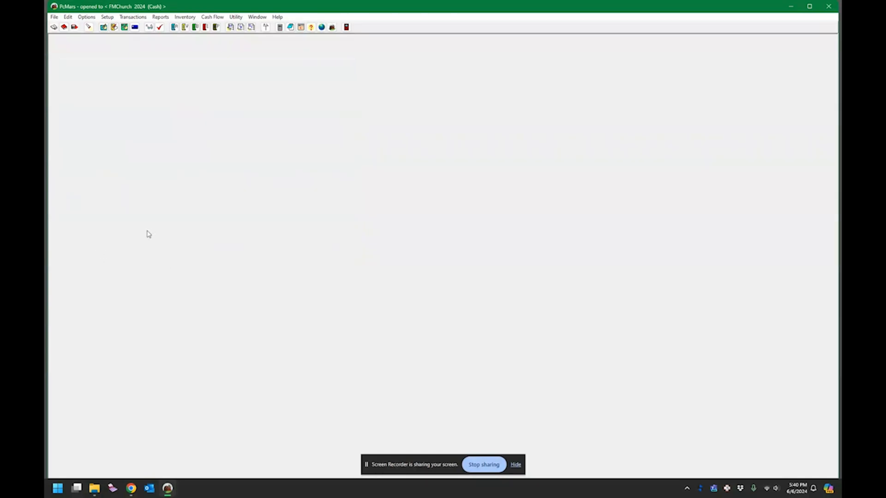
# Step: Add a new employee to the Employee List with their name and address
pyautogui.click(107, 16)
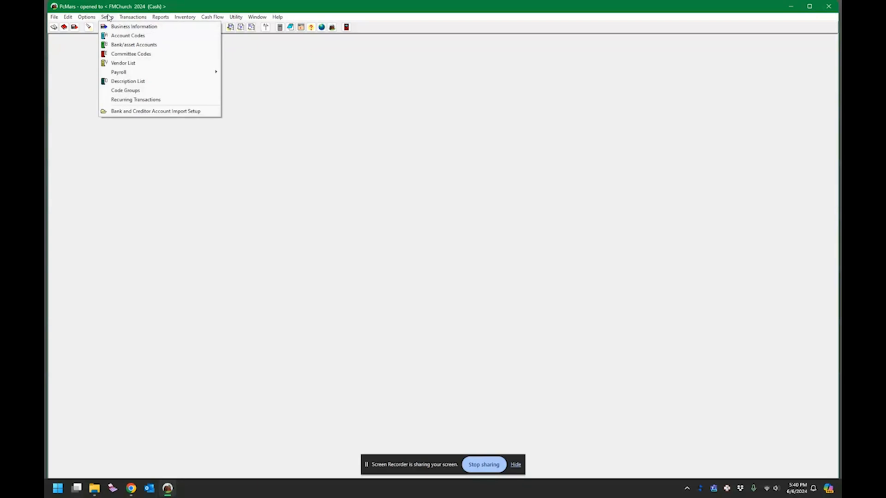
pyautogui.moveTo(122, 72)
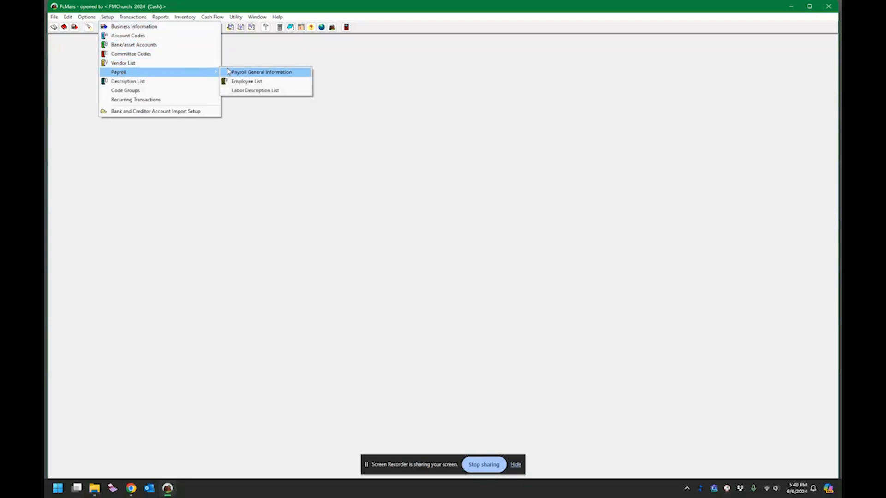
pyautogui.click(243, 82)
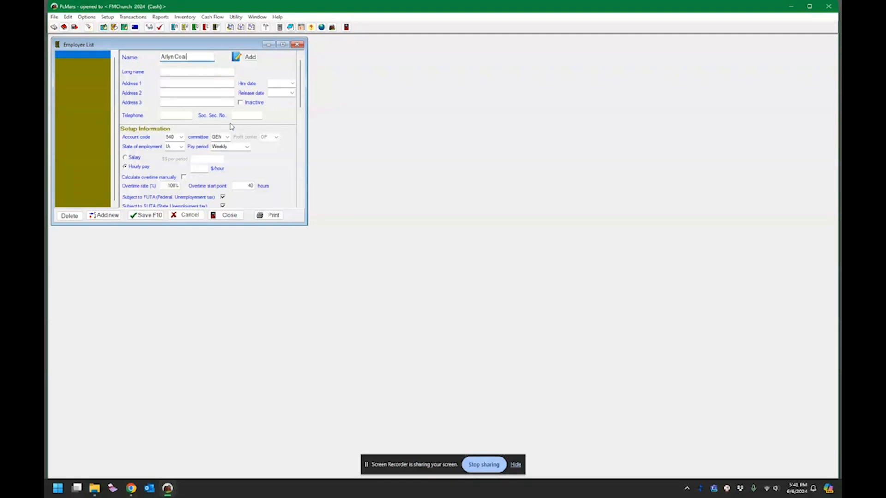
pyautogui.press('Tab')
pyautogui.press('Tab')
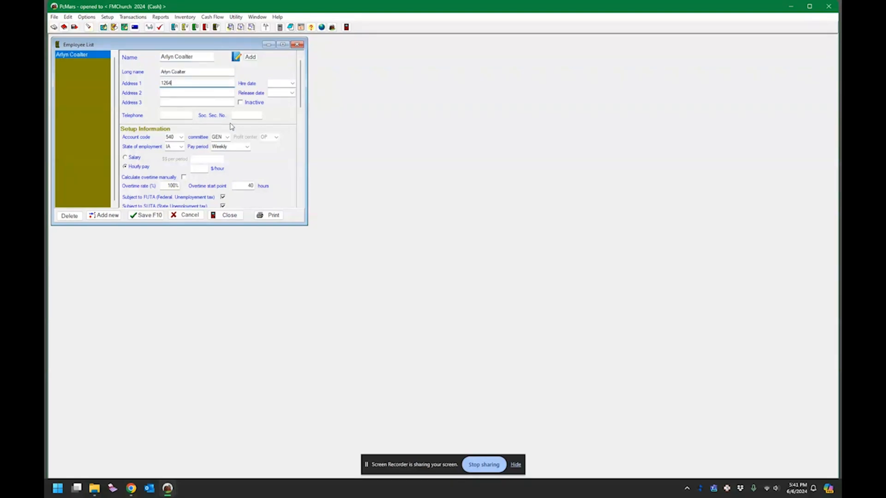
pyautogui.press('Tab')
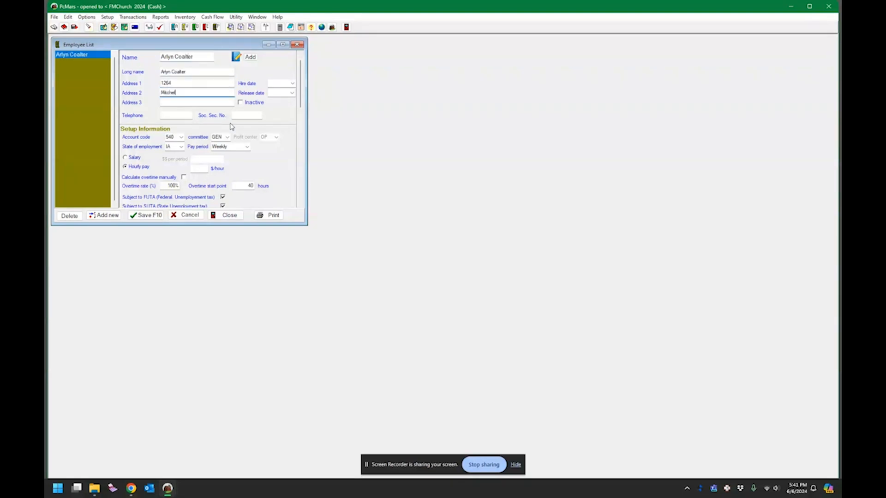
pyautogui.write('Mitchell, SD 57301')
pyautogui.press('Tab')
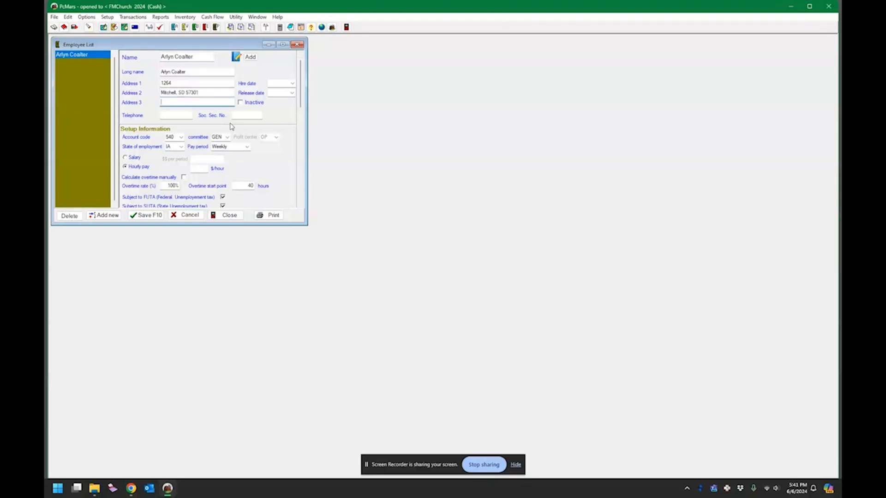
# Step: Set the hire date to 6/1/24, fill the SSN, and keep account code 540 Pastor Salary
pyautogui.click(292, 83)
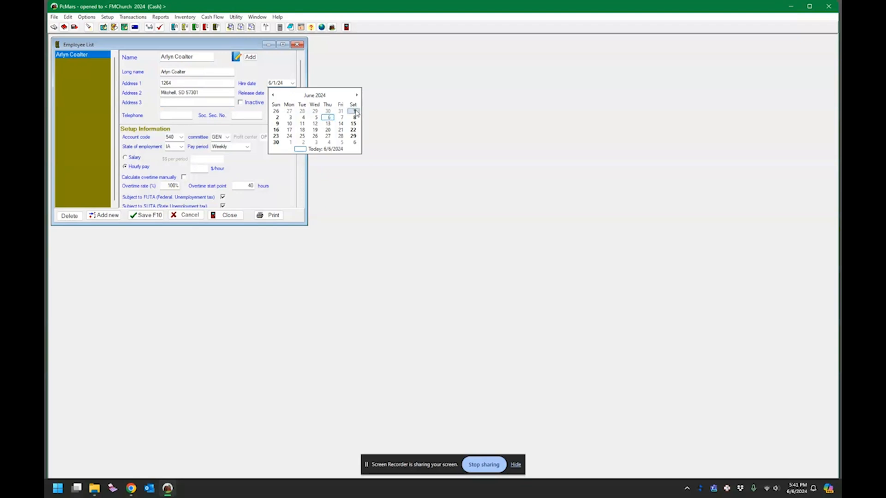
pyautogui.click(355, 111)
pyautogui.click(241, 115)
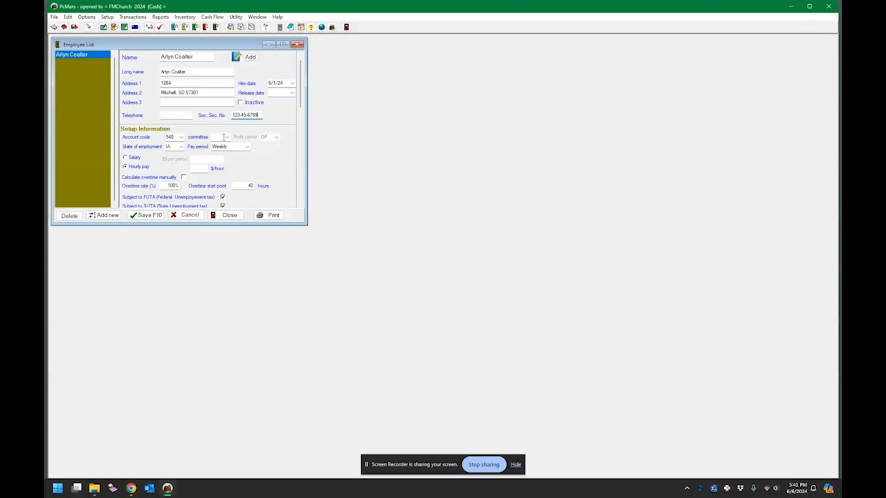
pyautogui.click(181, 137)
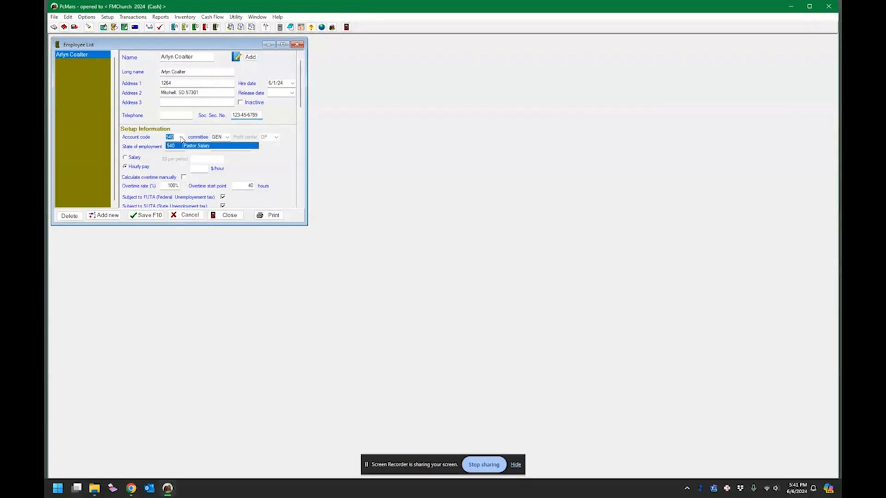
pyautogui.click(180, 138)
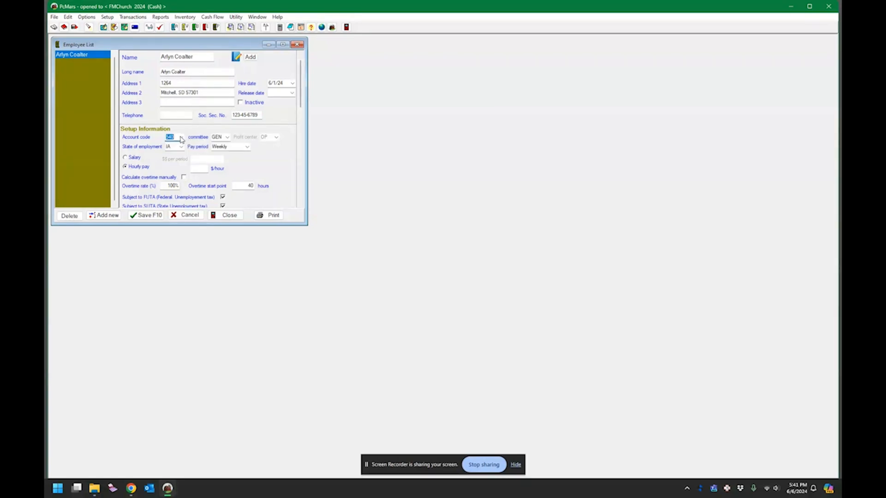
pyautogui.click(181, 138)
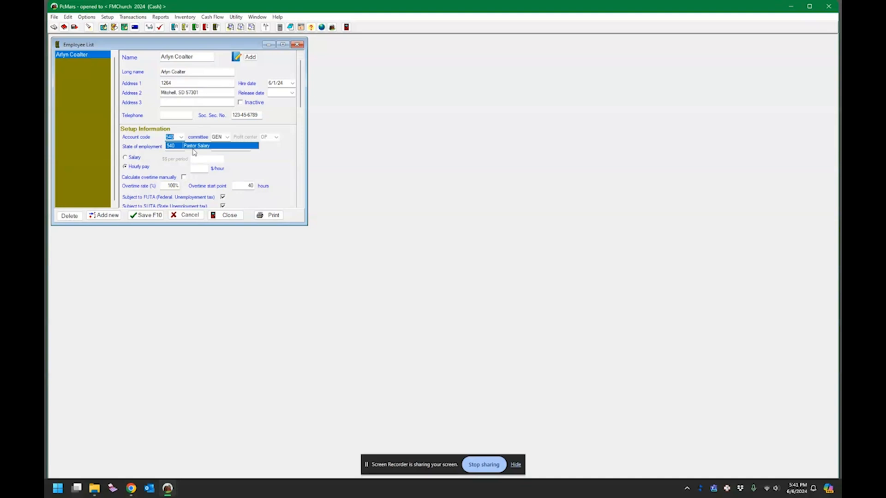
pyautogui.click(285, 157)
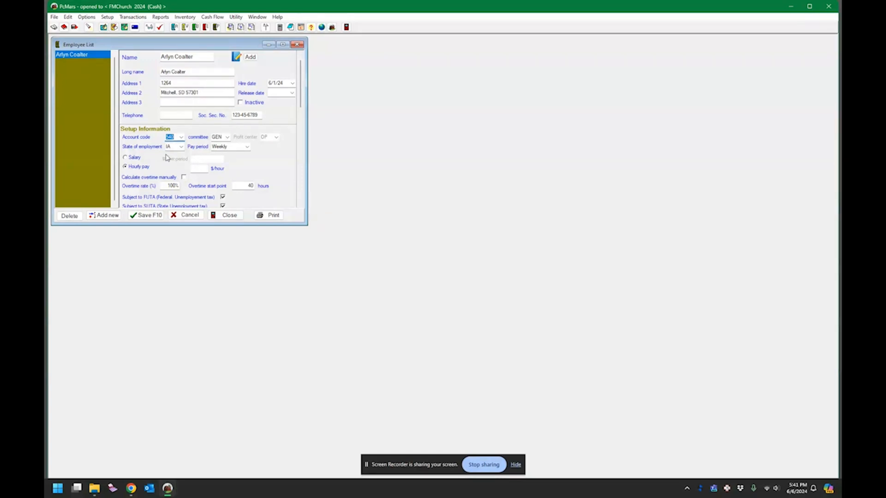
# Step: Set the employment state to SD and the pay period to Semi-monthly
pyautogui.click(182, 147)
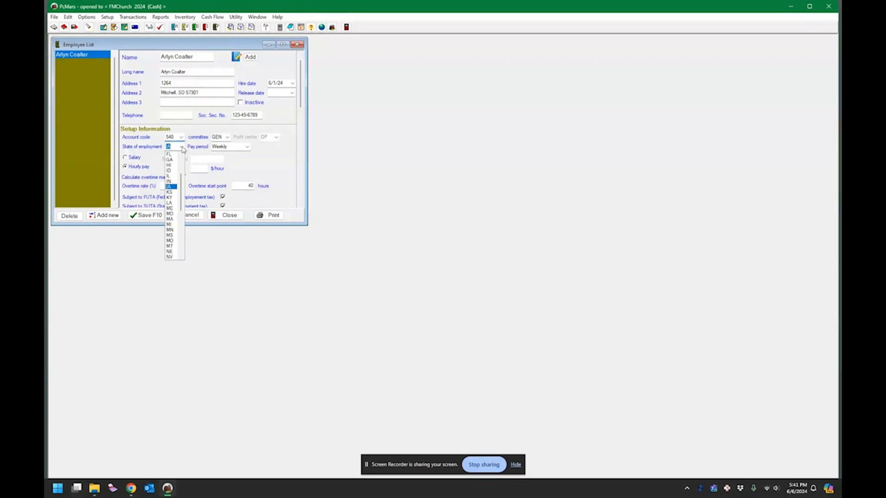
pyautogui.scroll(-1, 169, 219)
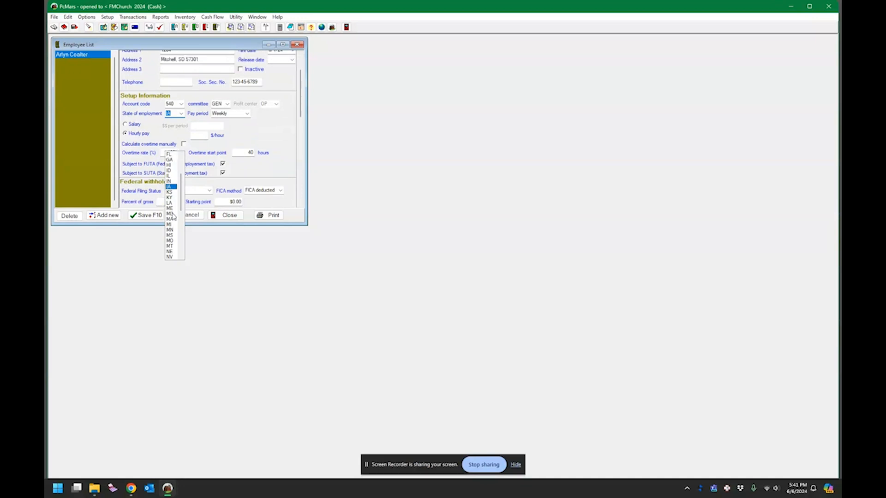
pyautogui.moveTo(181, 194); pyautogui.dragTo(184, 234)
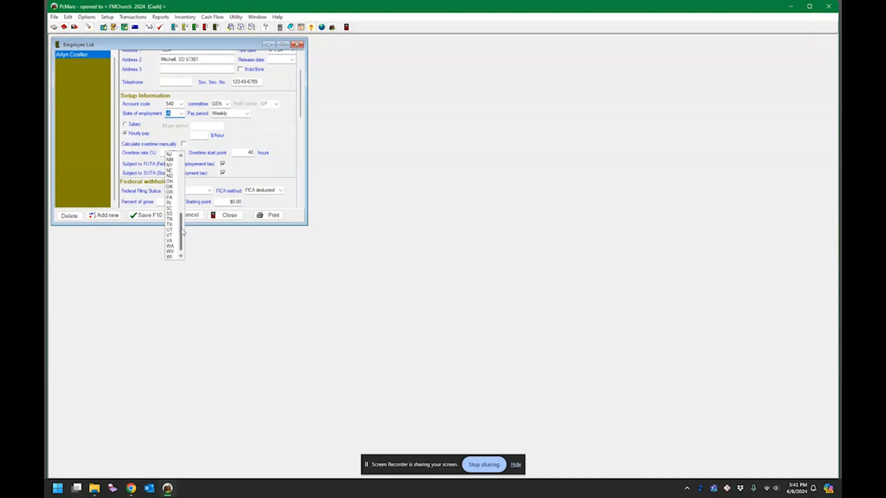
pyautogui.click(169, 214)
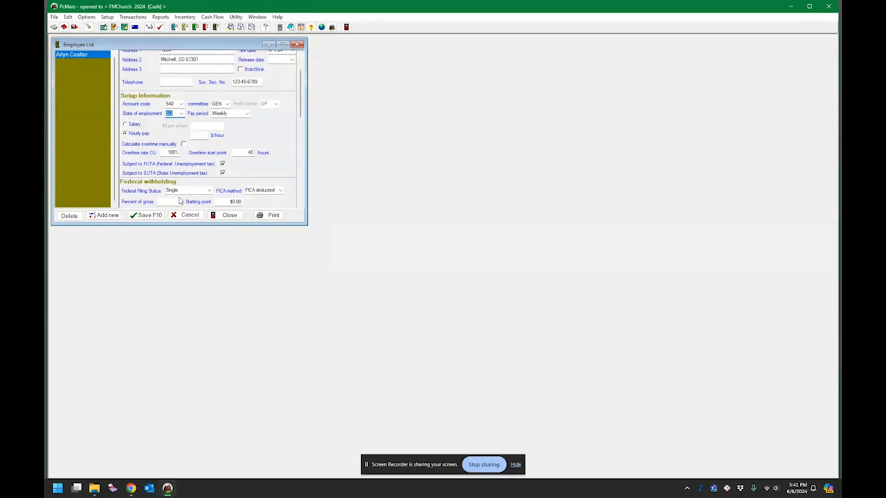
pyautogui.click(248, 114)
pyautogui.click(234, 141)
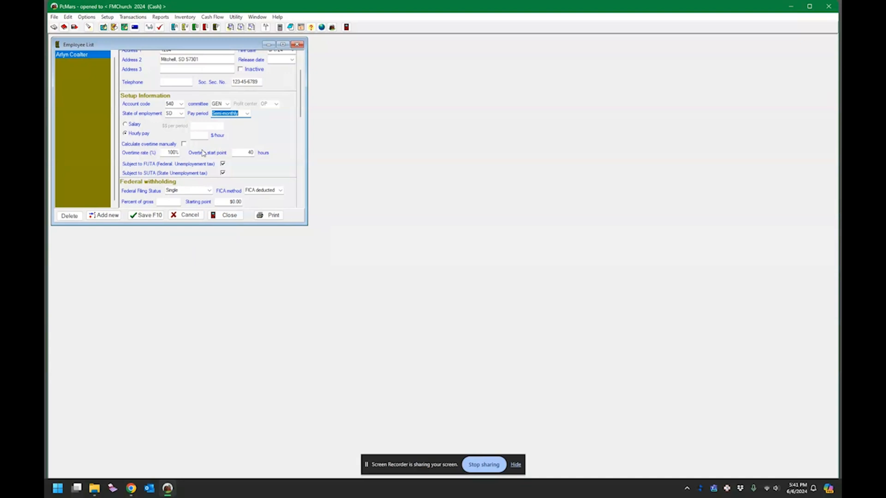
# Step: Make the employee salaried at $1,000.00 per period and exempt from FUTA and SUTA
pyautogui.click(133, 125)
pyautogui.click(202, 126)
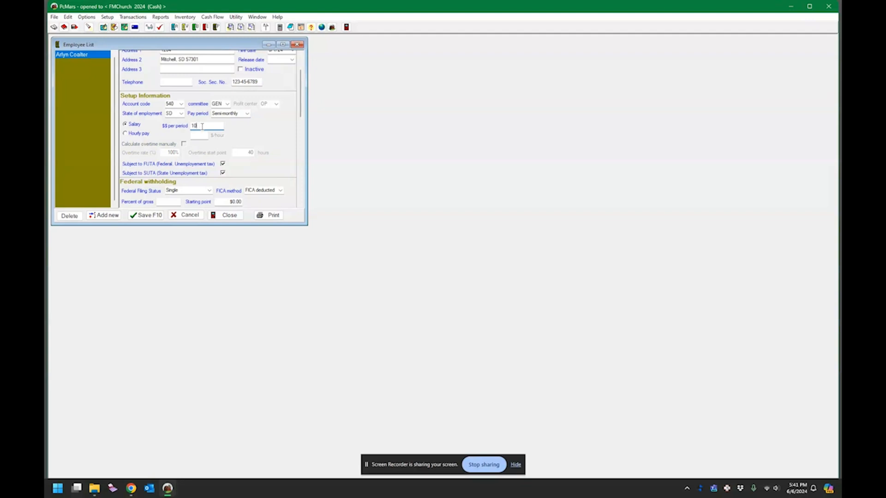
pyautogui.write('2,000')
pyautogui.press('Tab')
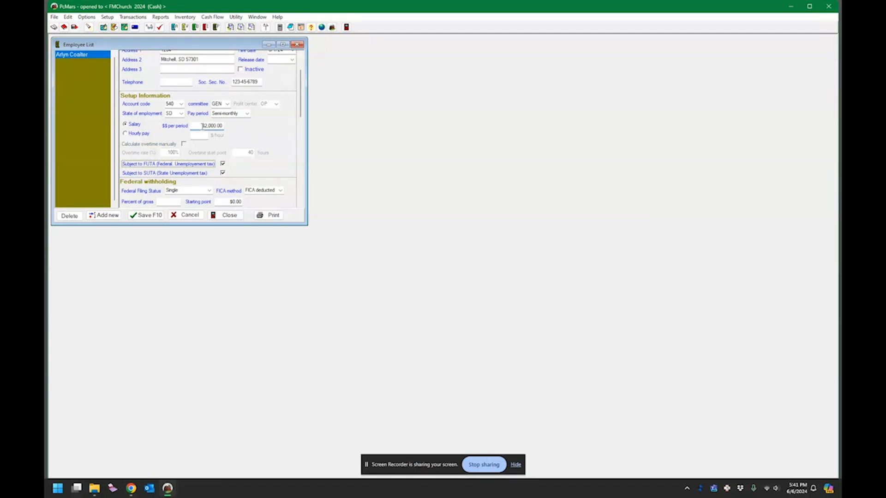
pyautogui.click(222, 164)
pyautogui.click(208, 126)
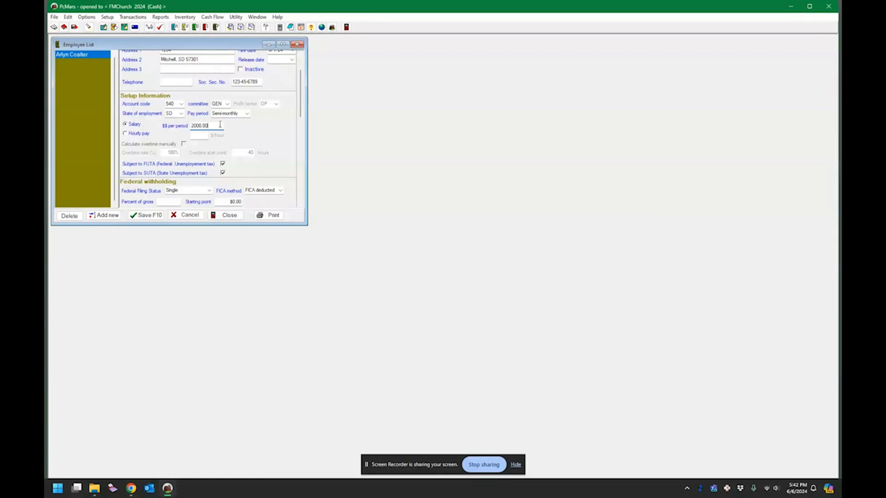
pyautogui.moveTo(220, 125); pyautogui.dragTo(141, 126)
pyautogui.write('1,')
pyautogui.write('000')
pyautogui.press('Tab')
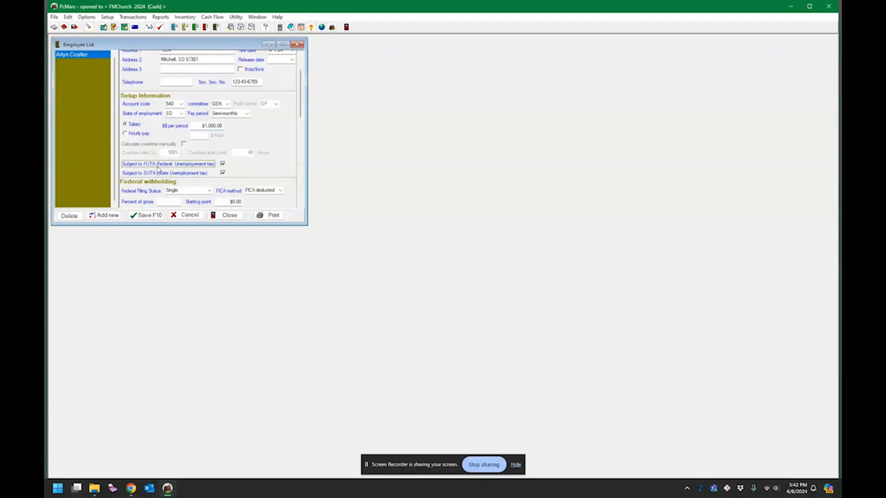
pyautogui.click(223, 164)
pyautogui.click(222, 173)
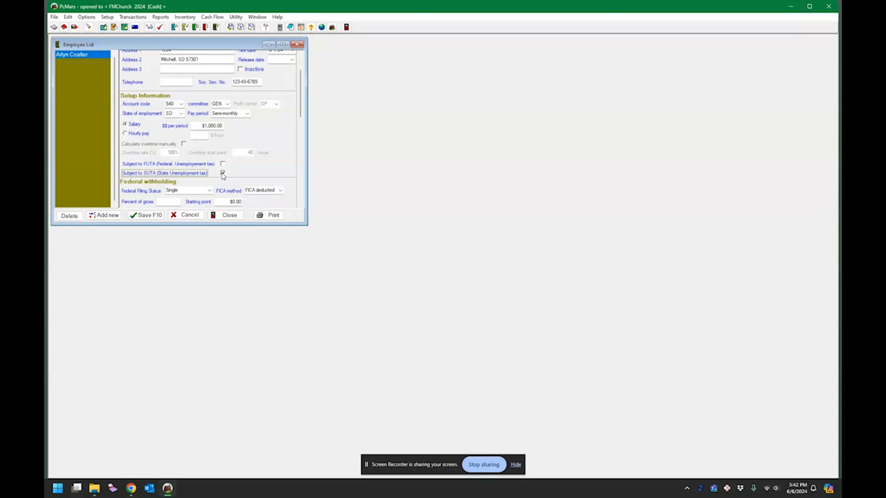
# Step: Set federal and state filing status to Married and the FICA method to no FICA
pyautogui.scroll(-2, 248, 168)
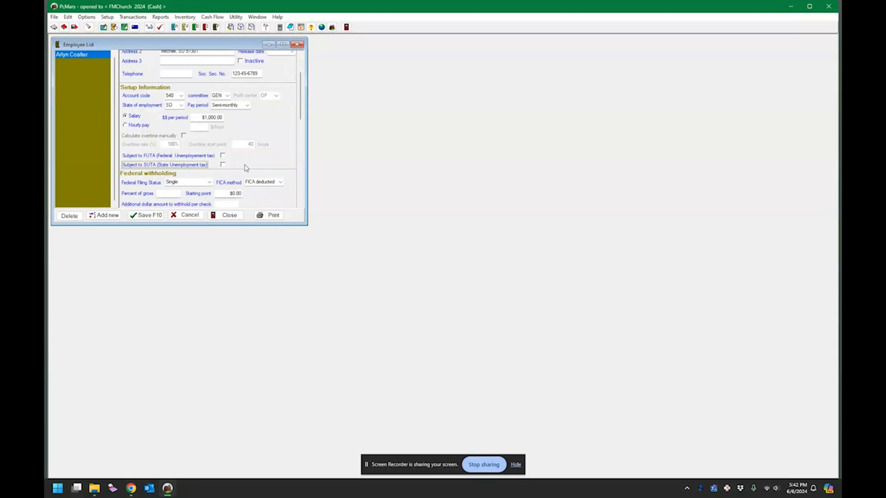
pyautogui.scroll(-1, 221, 166)
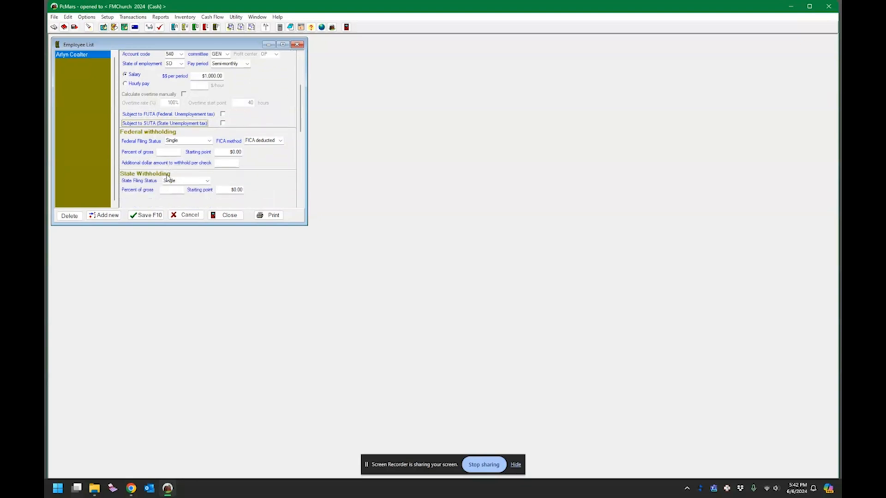
pyautogui.click(209, 141)
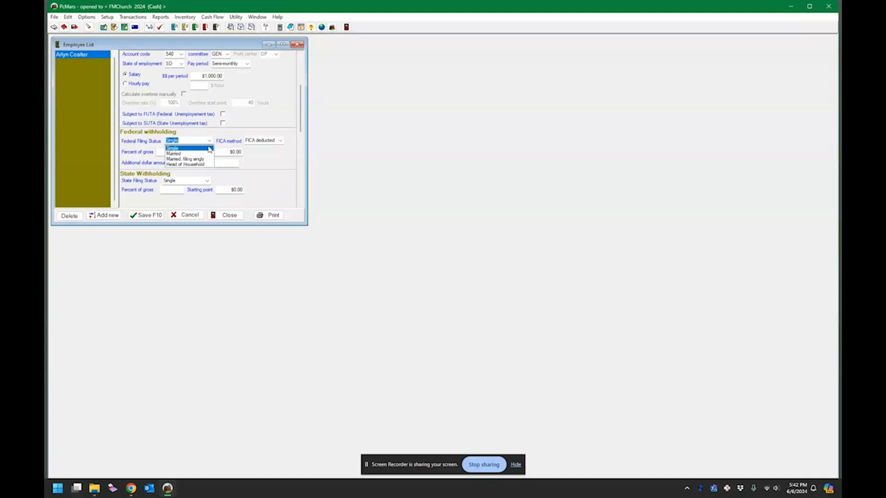
pyautogui.click(188, 154)
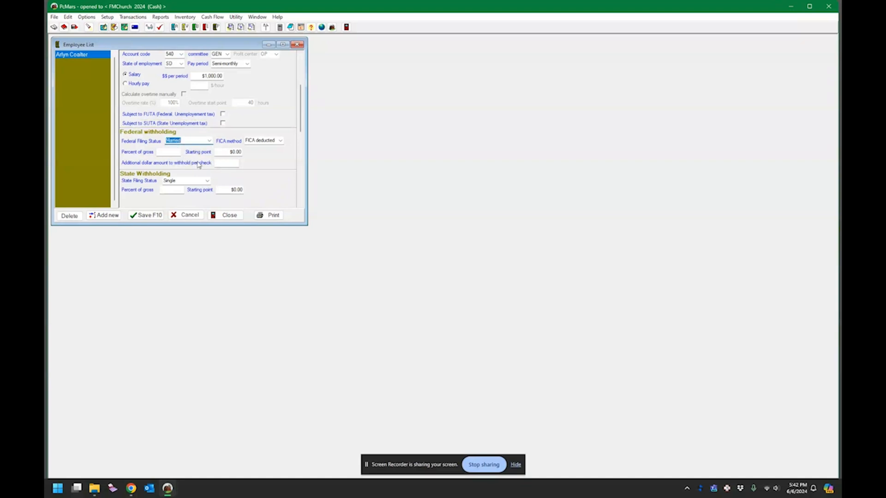
pyautogui.click(280, 141)
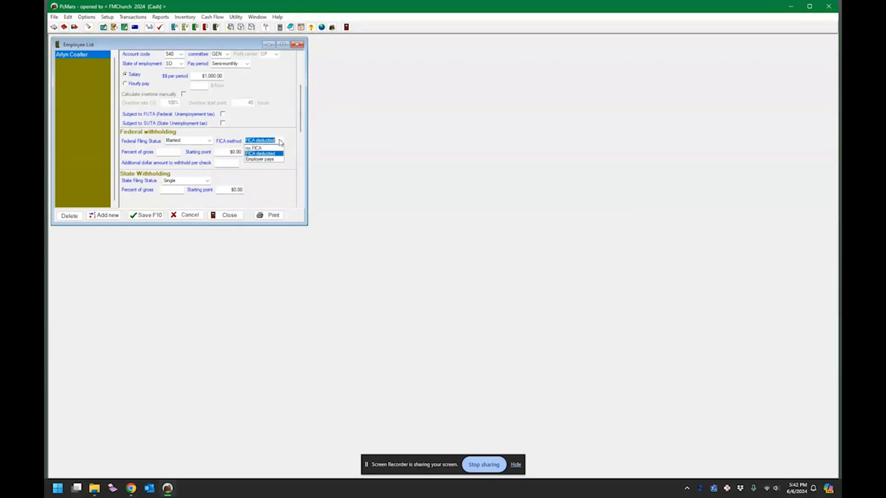
pyautogui.click(254, 148)
pyautogui.click(207, 182)
pyautogui.click(178, 194)
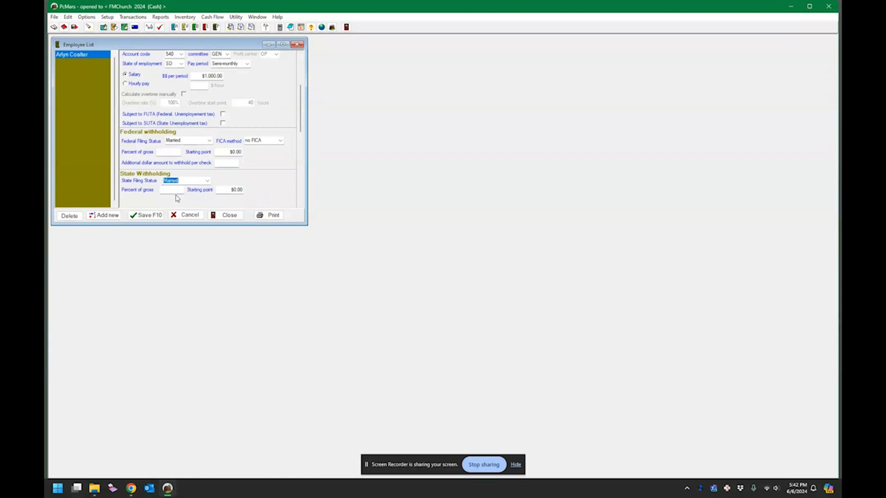
# Step: Add $125.00 pension and $75.00 Other 1 withholdings, then save and close the Employee List
pyautogui.scroll(-3, 246, 186)
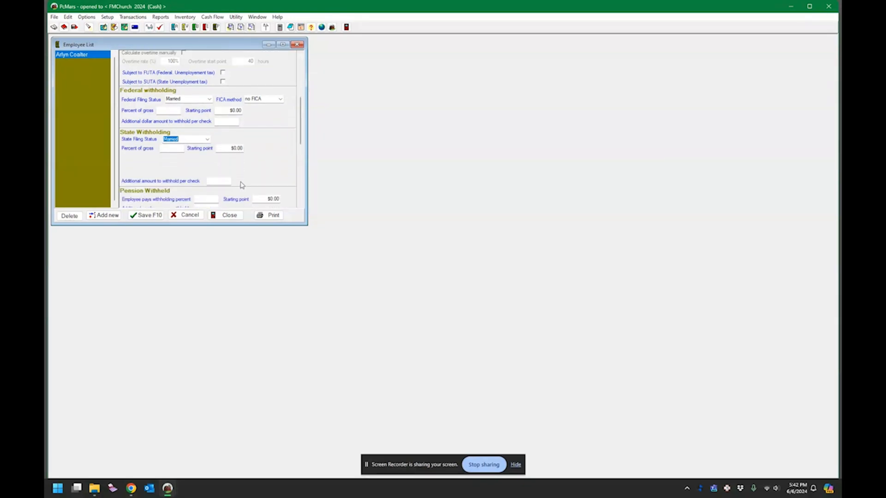
pyautogui.scroll(-2, 233, 181)
pyautogui.scroll(3, 223, 154)
pyautogui.click(221, 122)
pyautogui.scroll(-6, 260, 155)
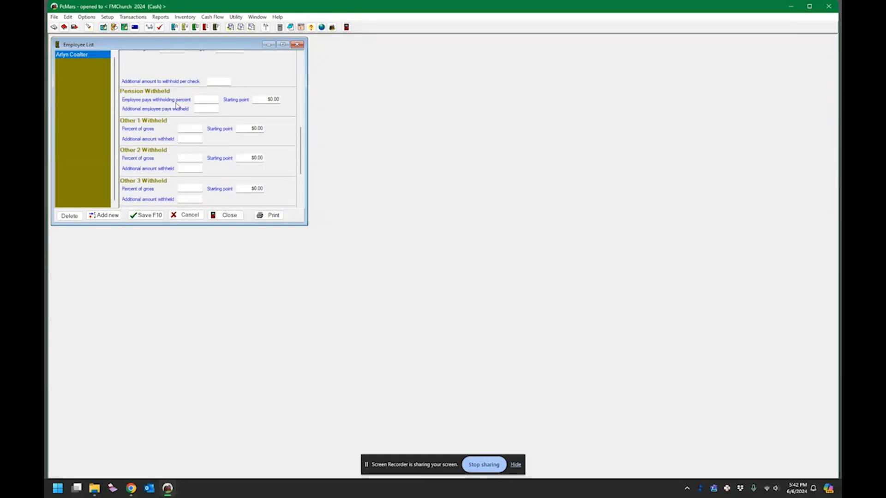
pyautogui.click(214, 109)
pyautogui.press('Tab')
pyautogui.click(188, 139)
pyautogui.write('75')
pyautogui.press('Tab')
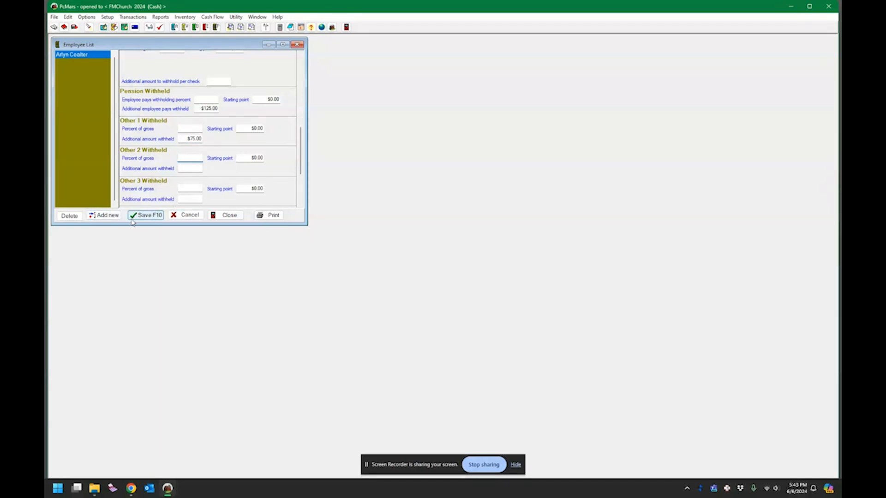
pyautogui.click(147, 217)
pyautogui.click(296, 44)
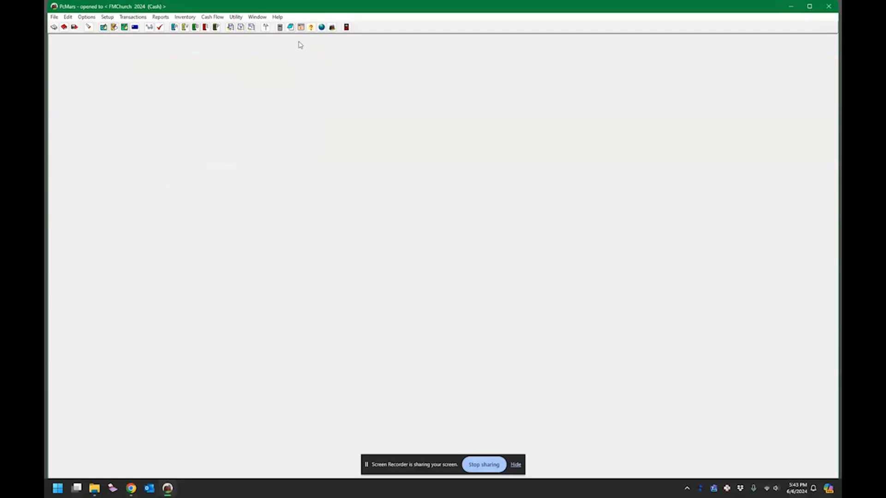
# Step: Enter a deposit dated 6/3/24 for $3,214.00, memo Sunday Offering, and pick its first contributor
pyautogui.click(139, 19)
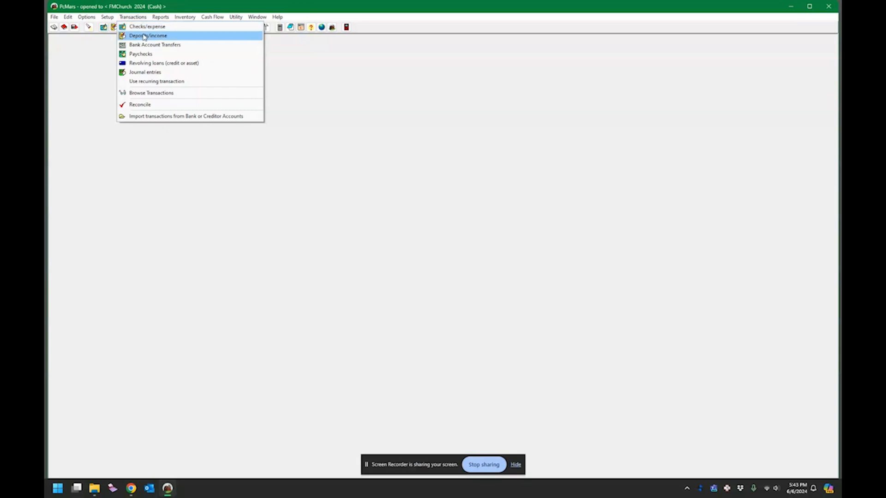
pyautogui.click(147, 36)
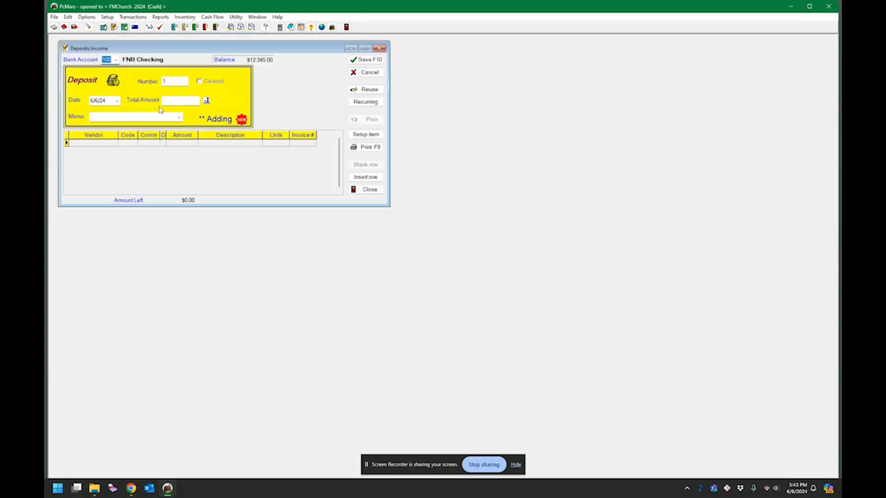
pyautogui.click(117, 101)
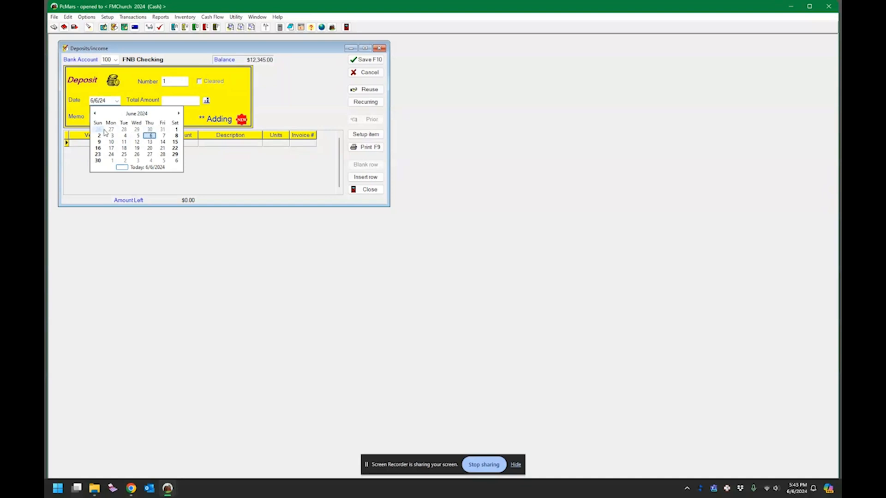
pyautogui.click(113, 138)
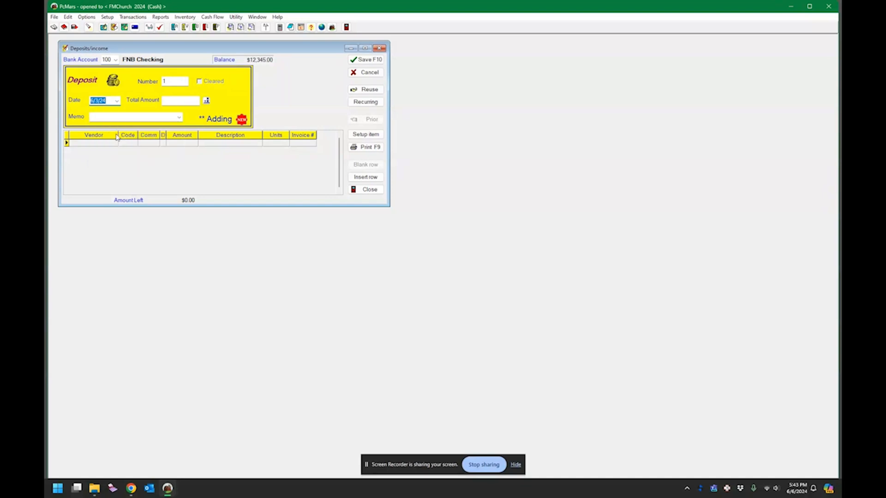
pyautogui.click(189, 100)
pyautogui.click(160, 117)
pyautogui.write('Su')
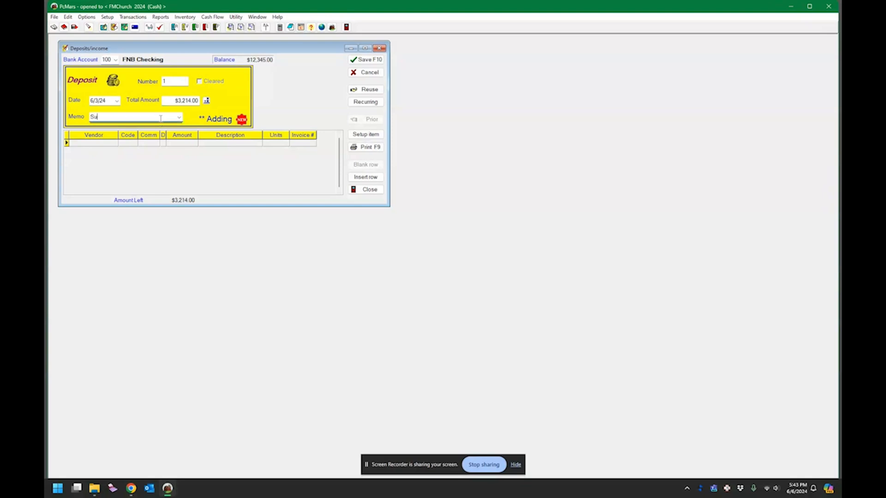
pyautogui.write('nday Offering')
pyautogui.press('Return')
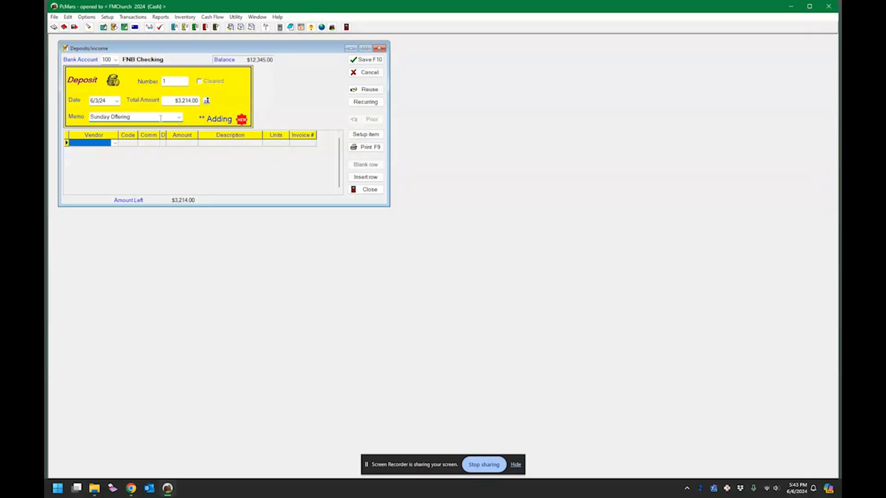
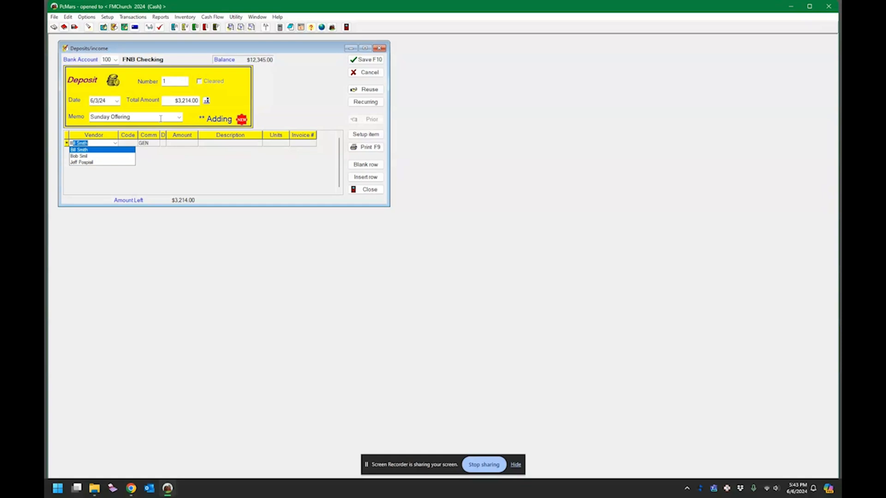
pyautogui.press('Return')
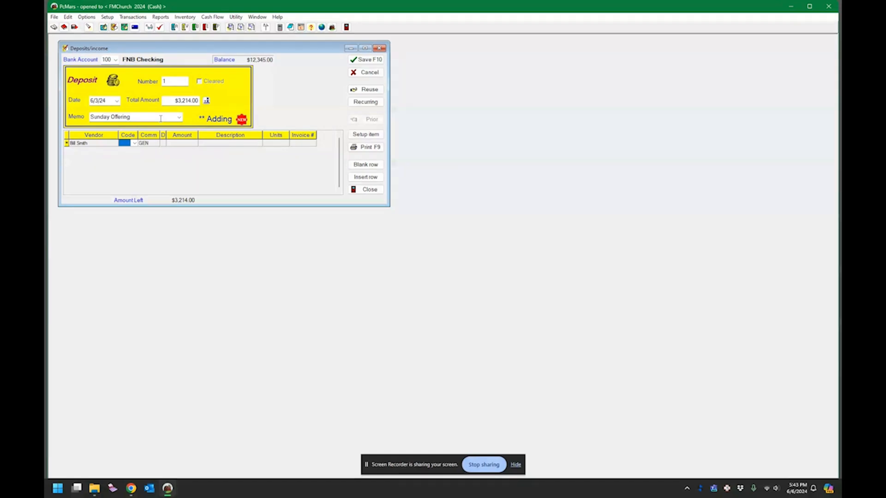
# Step: Code the first deposit line to 300 Regular Offerings, GEN committee, for $214.00
pyautogui.write('3')
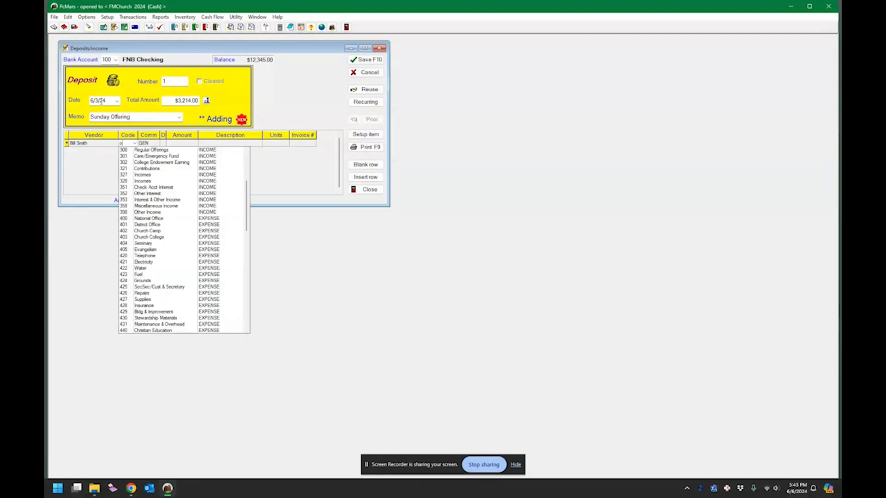
pyautogui.click(152, 150)
pyautogui.press('Return')
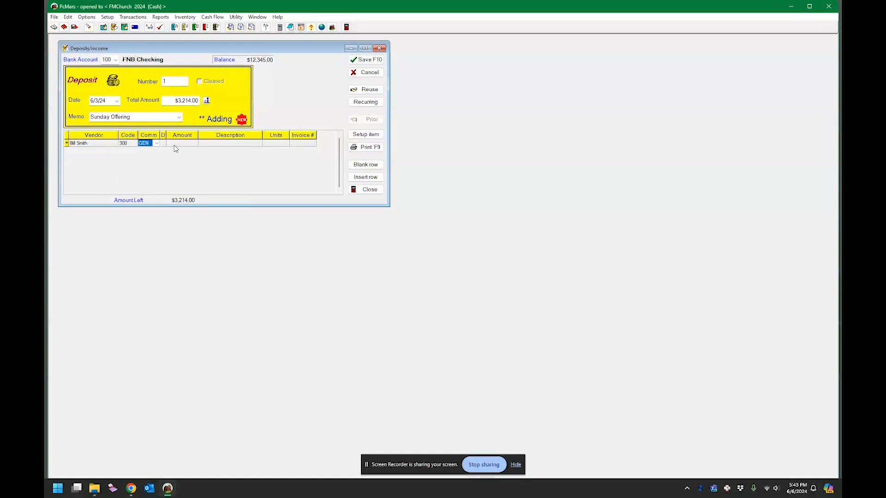
pyautogui.press('Return')
pyautogui.write('214')
pyautogui.press('Return')
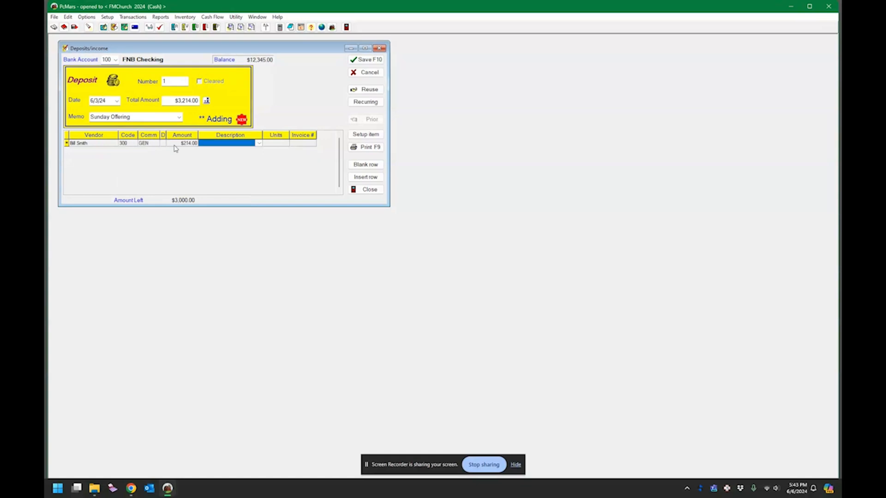
pyautogui.press('Return')
pyautogui.press('Return')
pyautogui.press('Return')
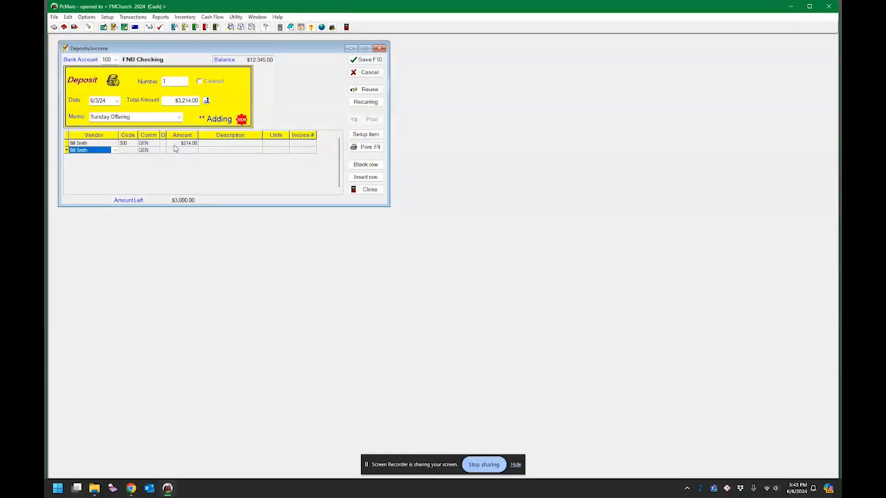
# Step: Add a second contributor line under account 300 for $2,500.00
pyautogui.press('Return')
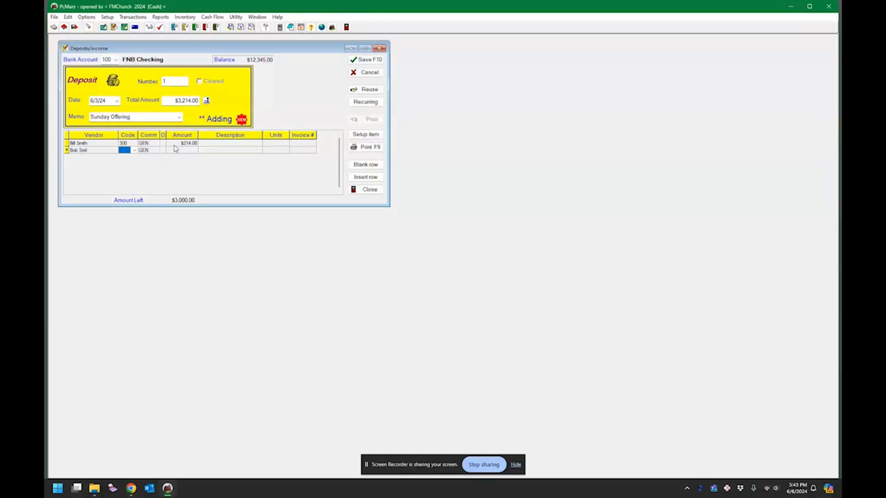
pyautogui.press('Return')
pyautogui.press('Return')
pyautogui.write('300')
pyautogui.press('Return')
pyautogui.press('Return')
pyautogui.press('Return')
pyautogui.write('2,500')
pyautogui.press('Return')
pyautogui.press('Return')
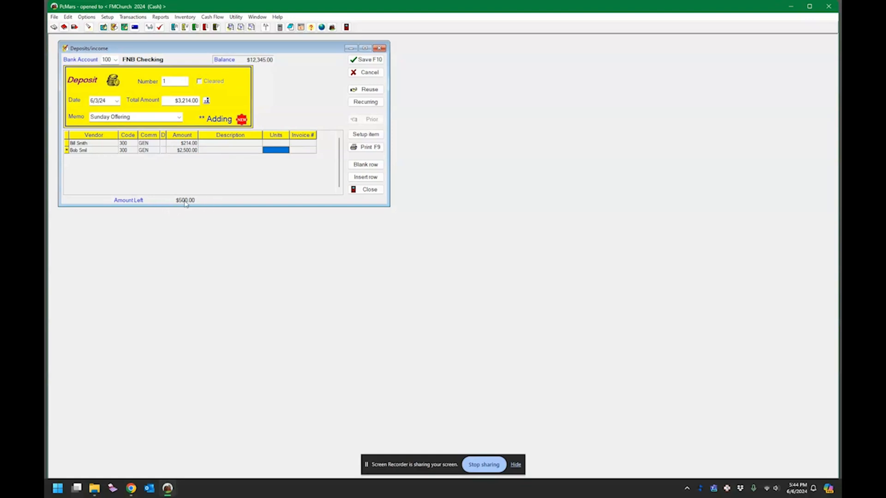
# Step: Add a third contributor line under account 300 for $500.00, then save and close the deposit
pyautogui.press('Return')
pyautogui.press('Return')
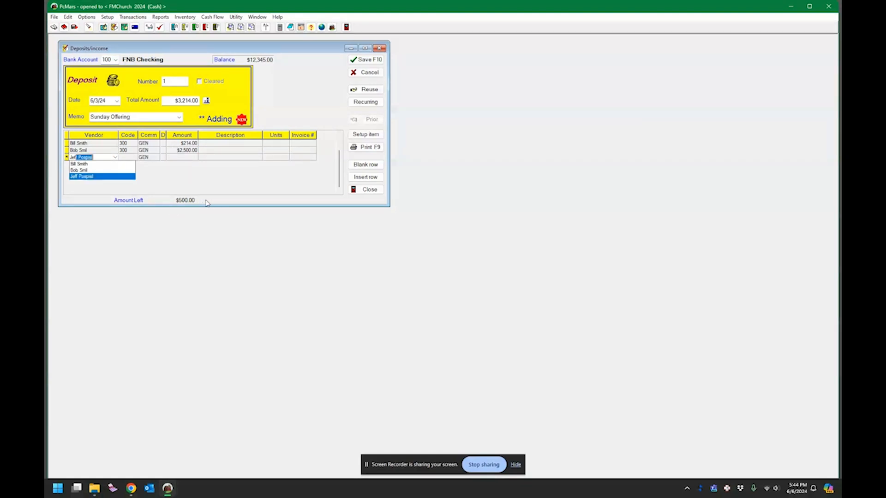
pyautogui.press('Return')
pyautogui.press('Return')
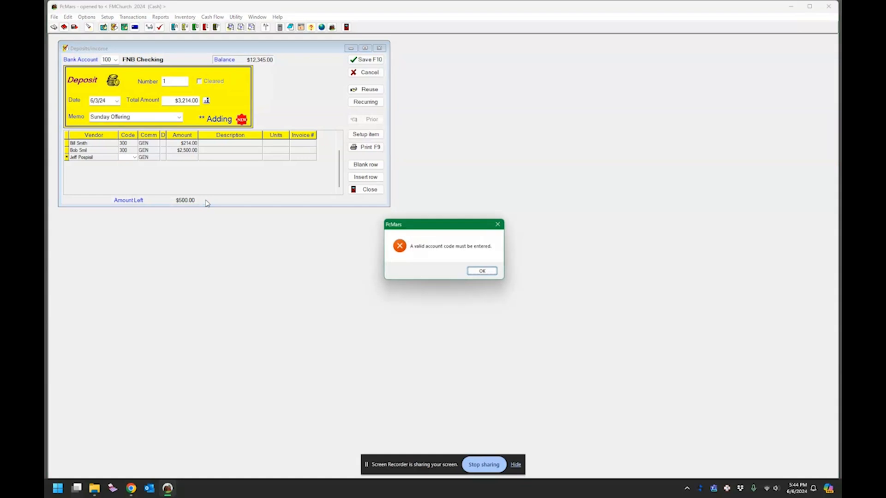
pyautogui.press('Return')
pyautogui.write('2')
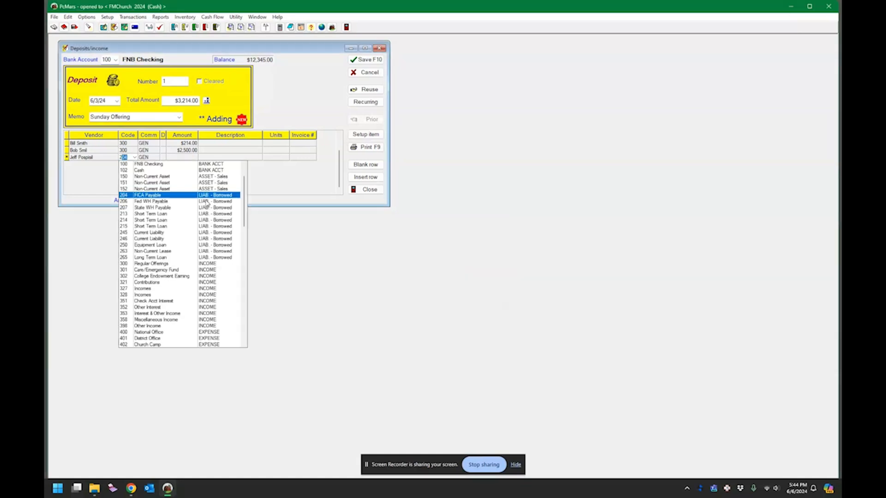
pyautogui.press('BackSpace')
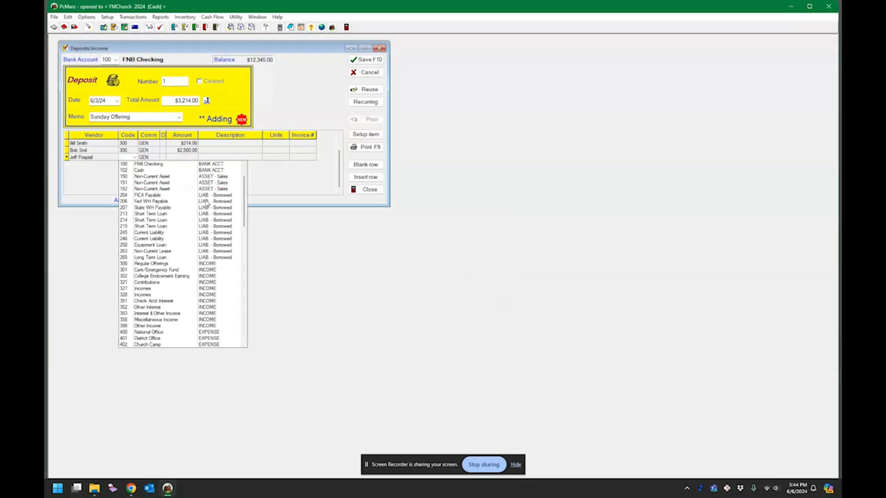
pyautogui.write('300')
pyautogui.press('Return')
pyautogui.press('Return')
pyautogui.press('Return')
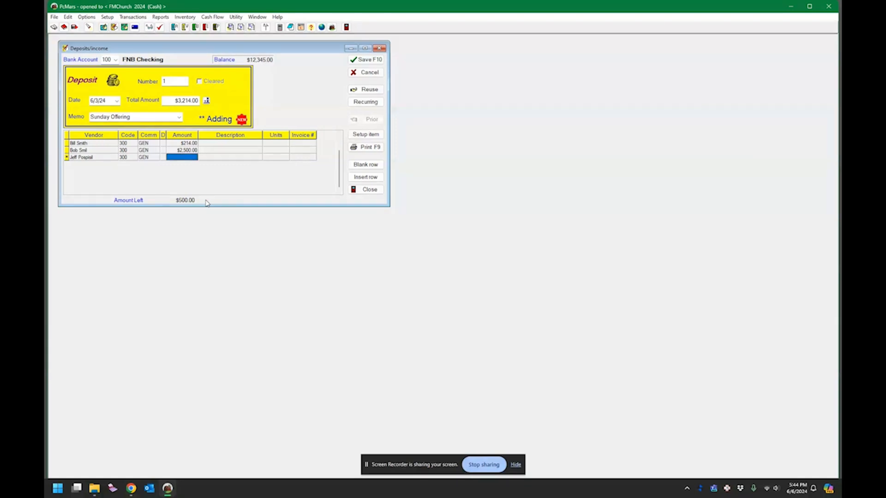
pyautogui.write('500')
pyautogui.press('Return')
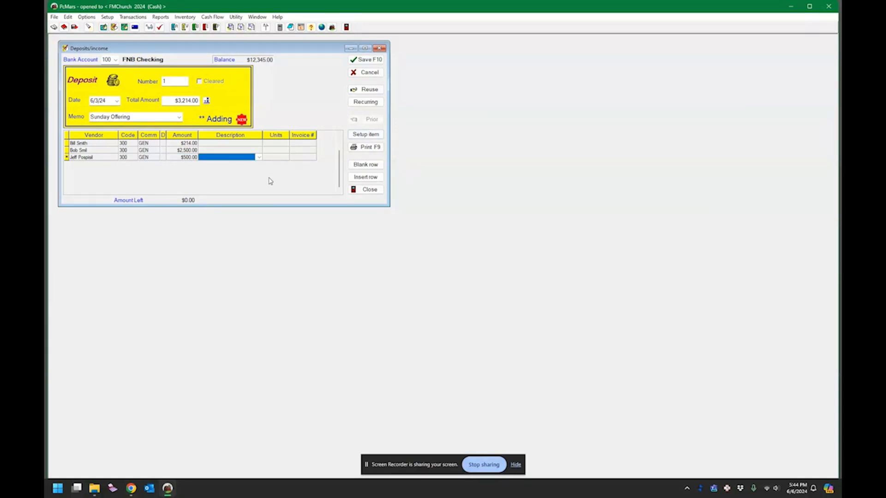
pyautogui.click(365, 62)
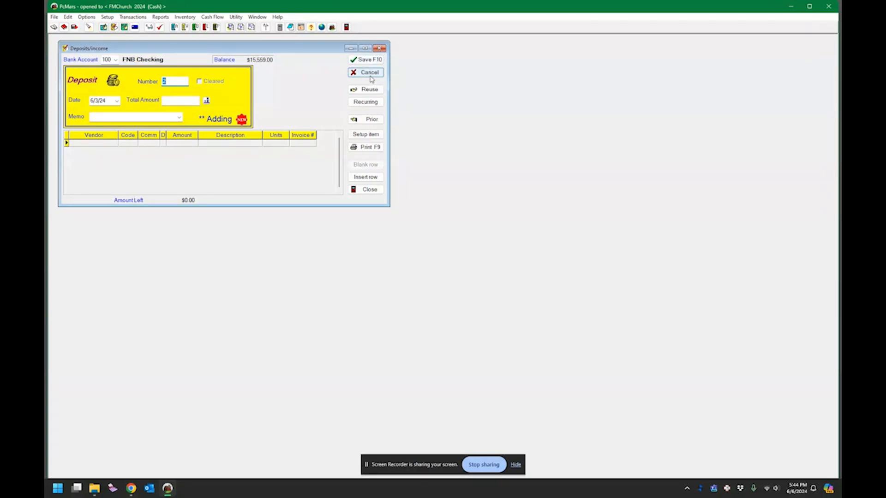
pyautogui.click(381, 49)
# Step: Start a new check payable to the contributor, dated 6/6/24
pyautogui.click(133, 18)
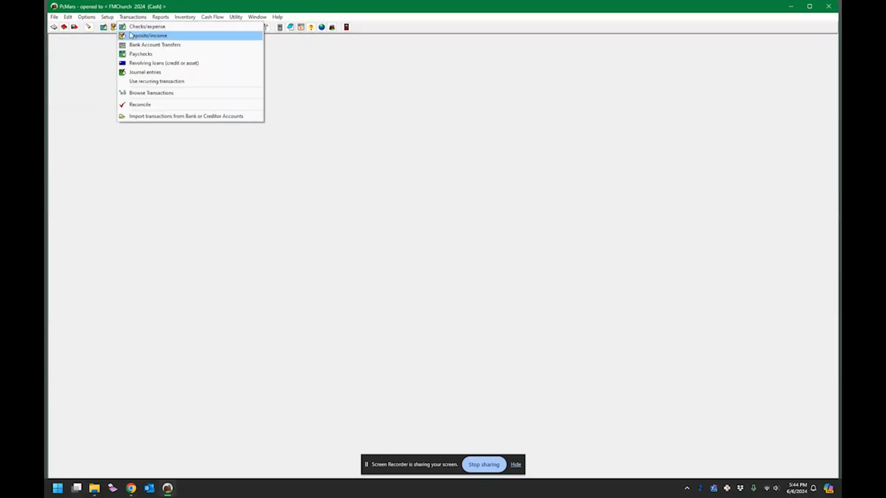
pyautogui.click(128, 27)
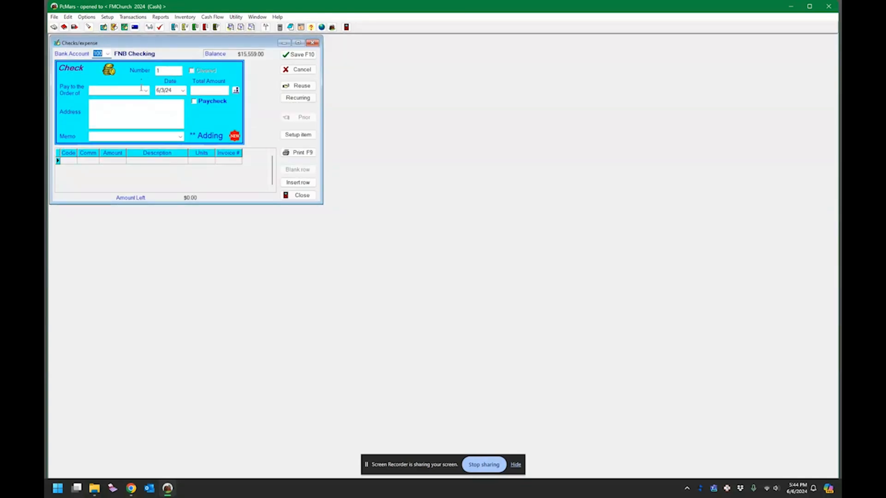
pyautogui.press('Tab')
pyautogui.click(146, 91)
pyautogui.click(105, 115)
pyautogui.press('Tab')
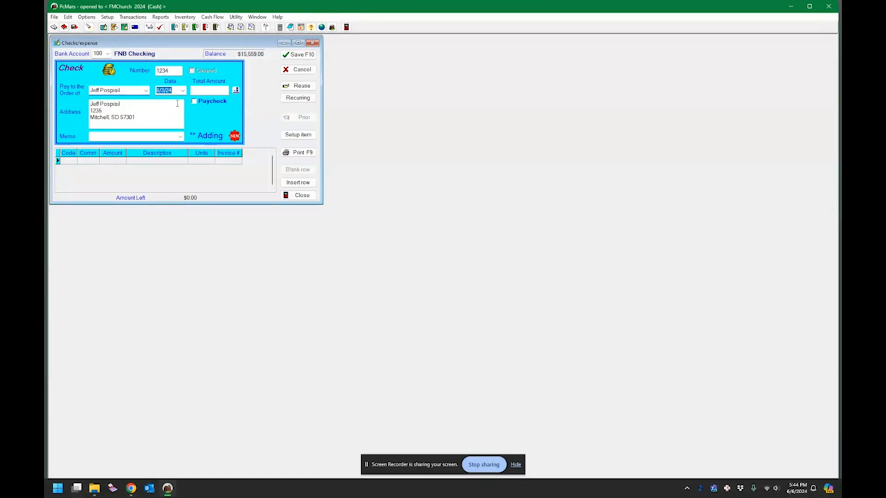
pyautogui.click(184, 91)
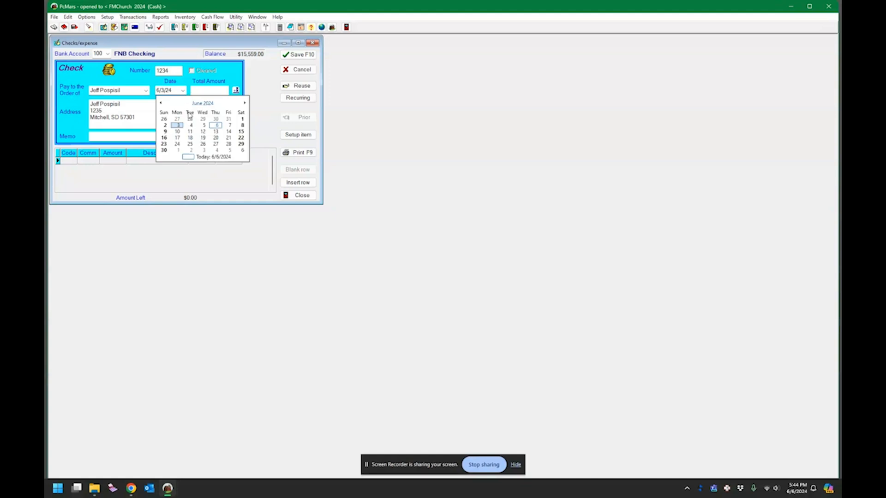
pyautogui.click(217, 126)
# Step: Enter the $500.00 check total and memo Good Guy Tax
pyautogui.click(217, 91)
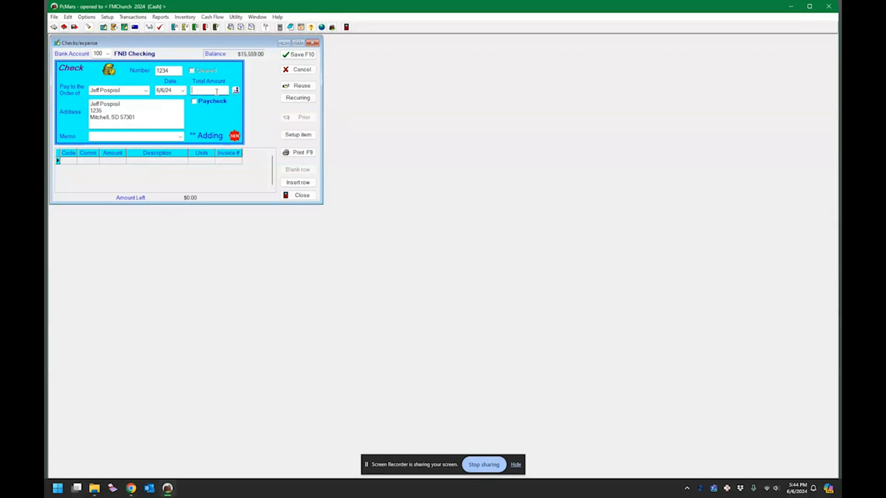
pyautogui.write('500')
pyautogui.press('Tab')
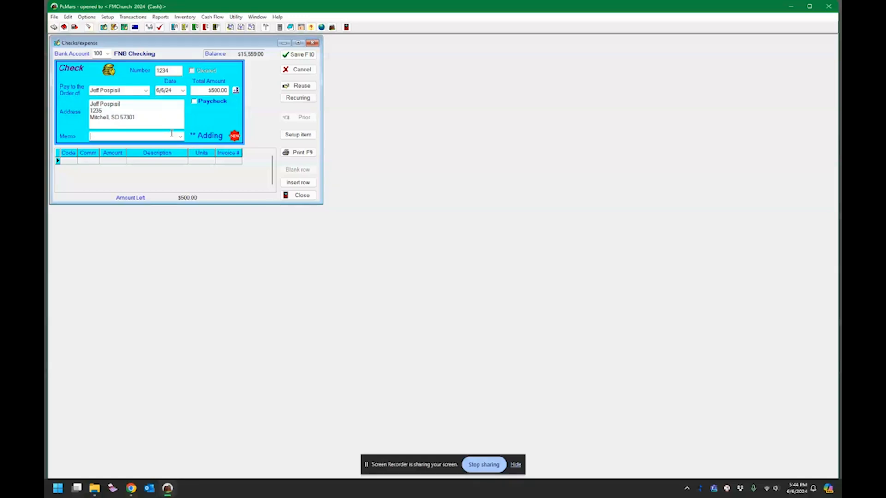
pyautogui.write('Good Guy ')
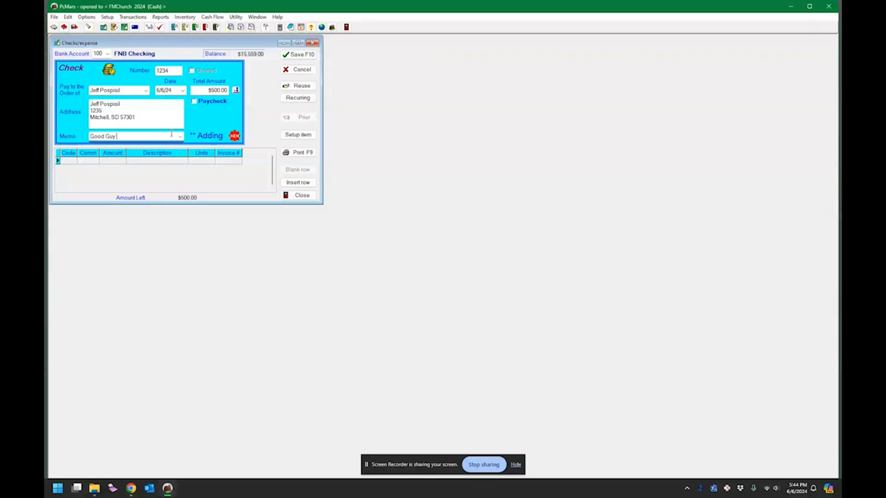
pyautogui.write('Tax')
pyautogui.press('Tab')
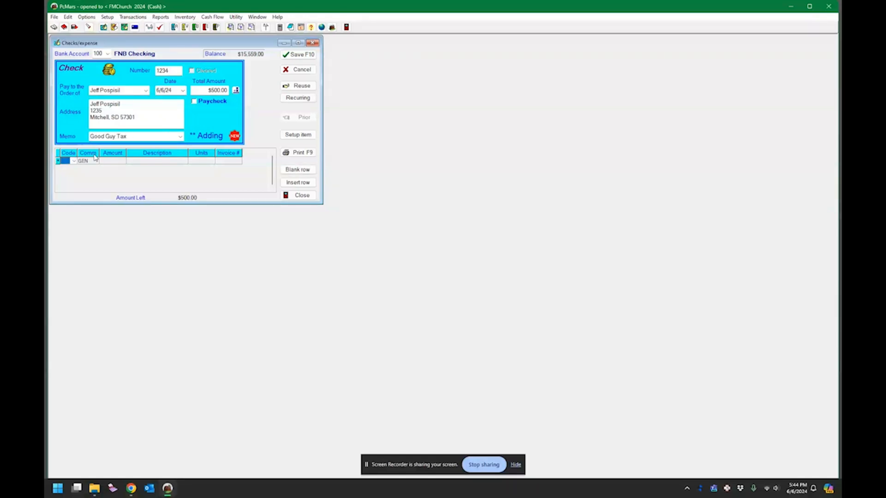
# Step: Charge the check to 400 National Office with description Dues
pyautogui.click(74, 161)
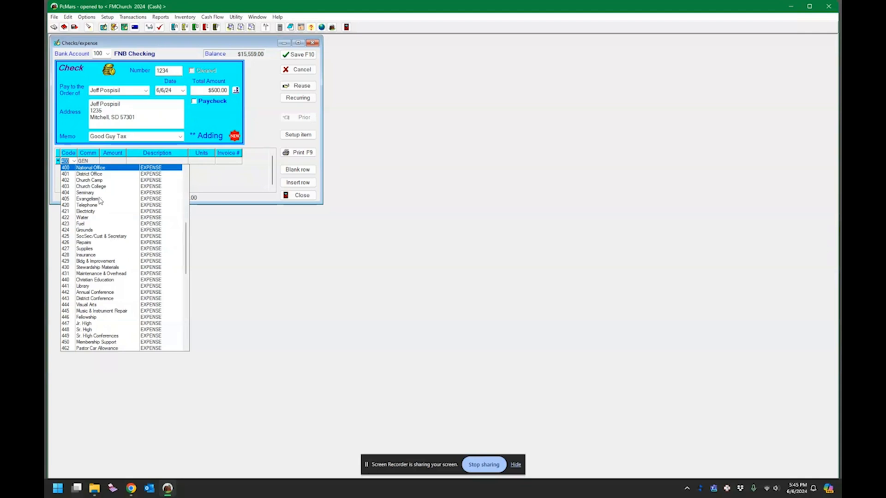
pyautogui.click(93, 169)
pyautogui.press('Tab')
pyautogui.press('Tab')
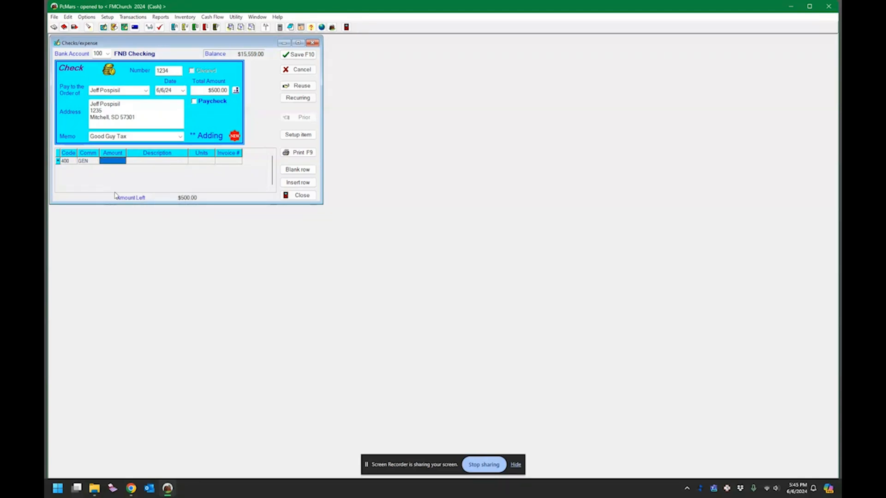
pyautogui.write('500')
pyautogui.press('Tab')
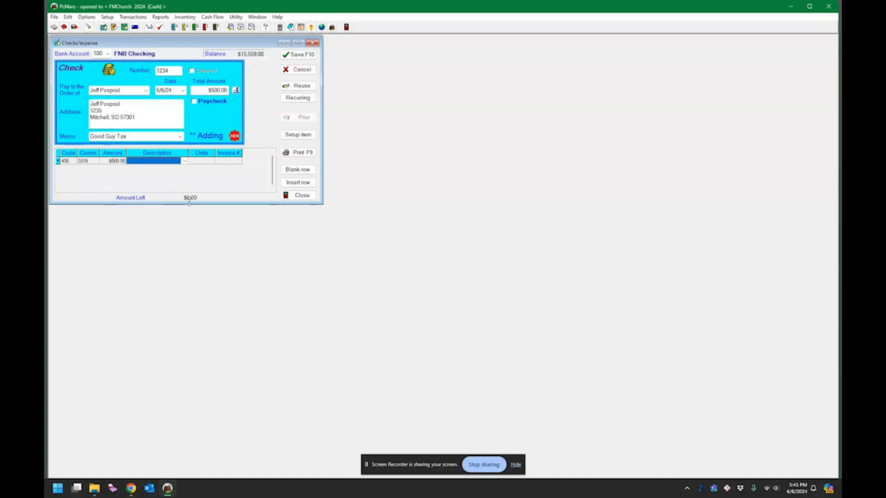
pyautogui.write('Dues')
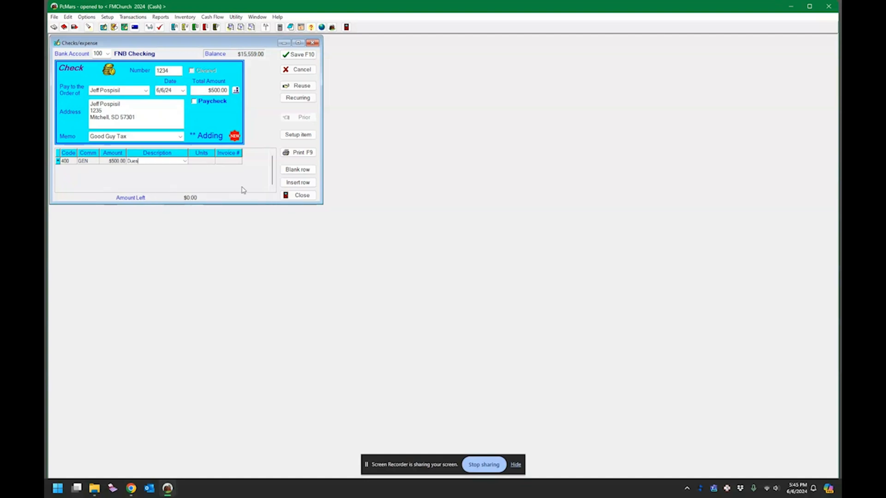
pyautogui.press('Tab')
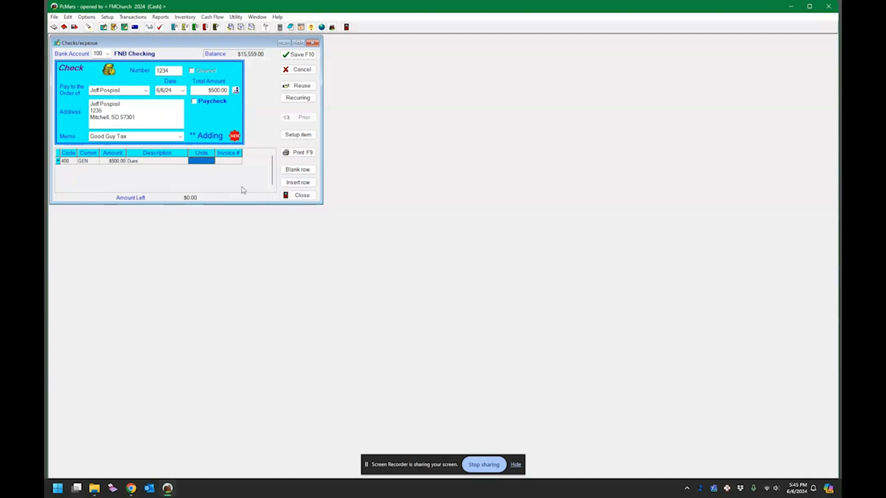
# Step: Dismiss the recurring transactions list without using one and save check 1234 for $500
pyautogui.click(301, 99)
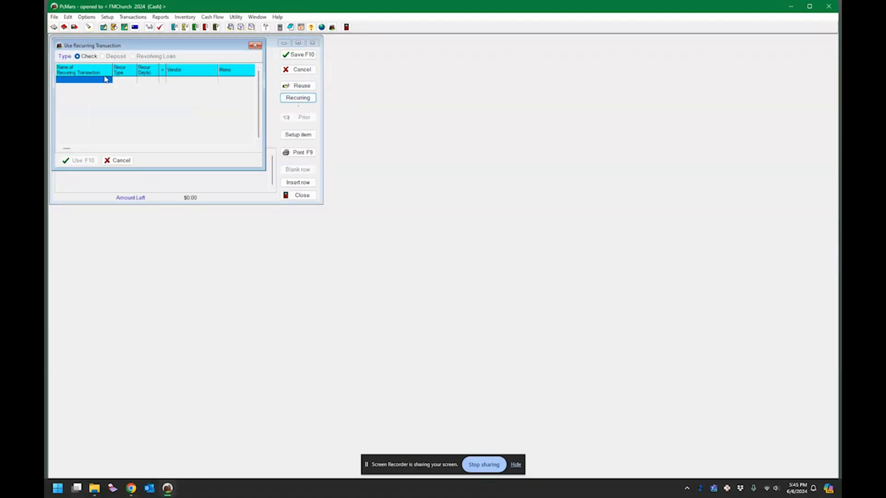
pyautogui.click(102, 80)
pyautogui.click(118, 160)
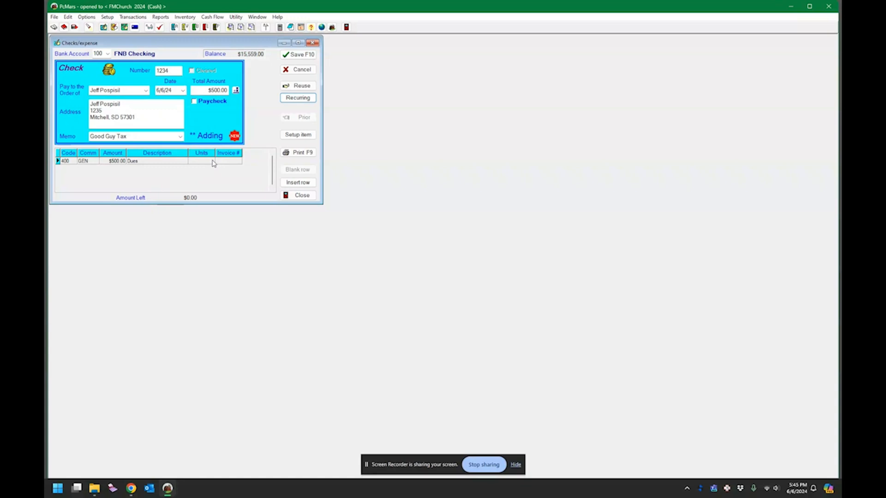
pyautogui.click(302, 58)
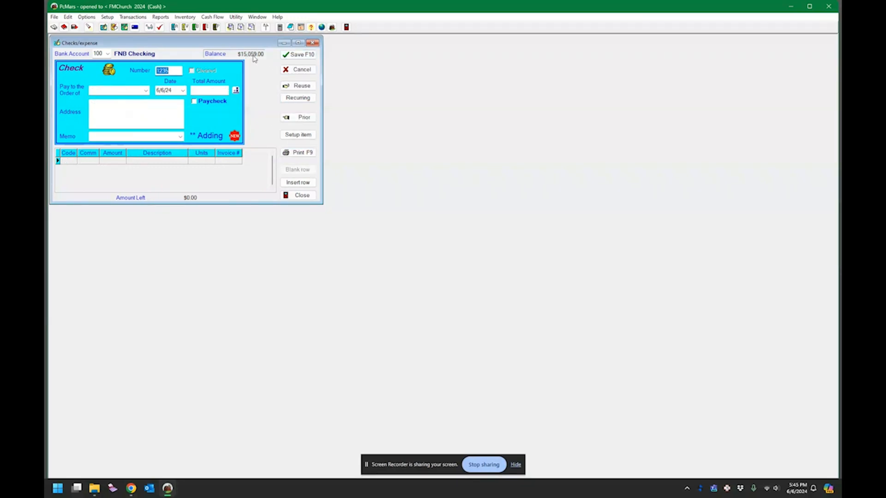
# Step: Start paycheck 1235 to the salaried employee and show its $1,000.00 gross, $800.00 net calculation
pyautogui.click(313, 43)
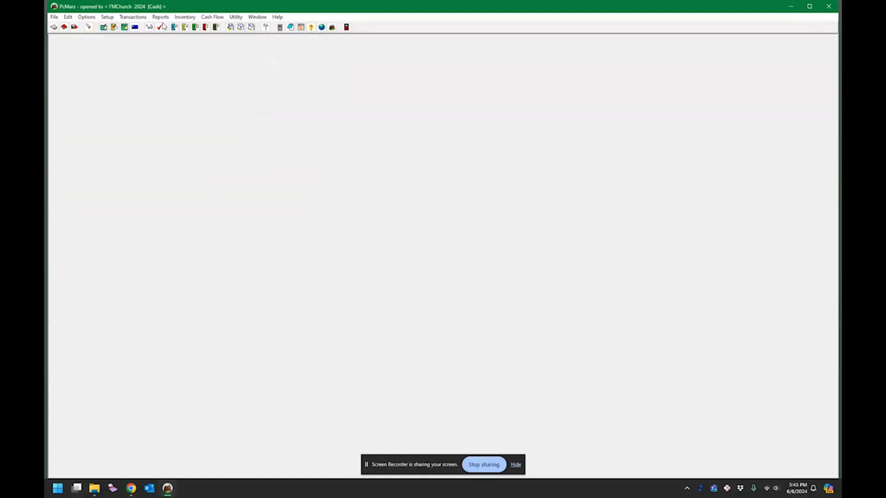
pyautogui.click(142, 19)
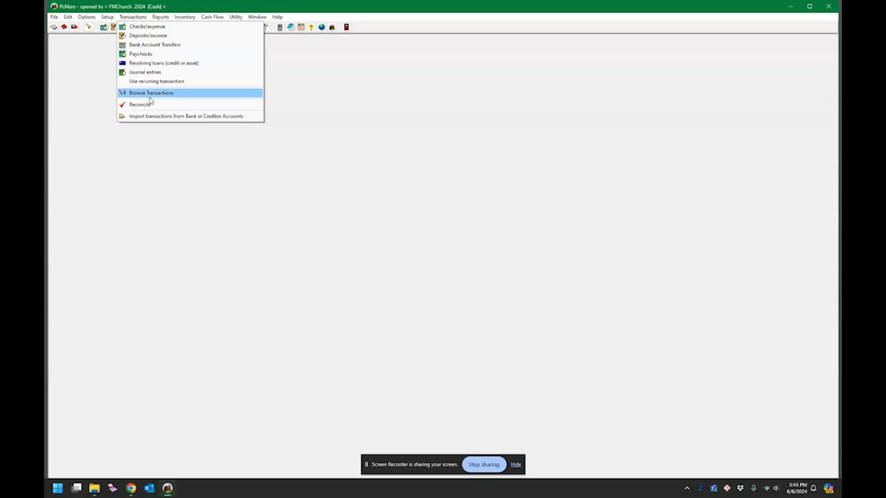
pyautogui.click(144, 54)
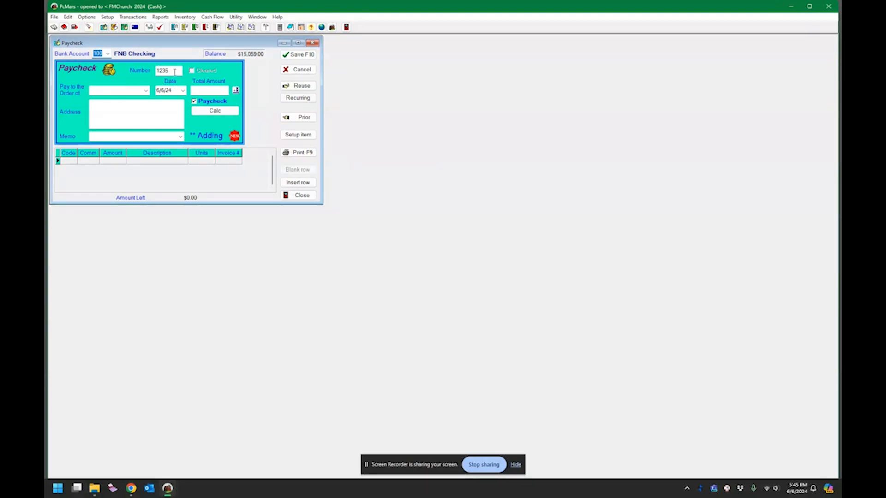
pyautogui.click(126, 92)
pyautogui.click(146, 91)
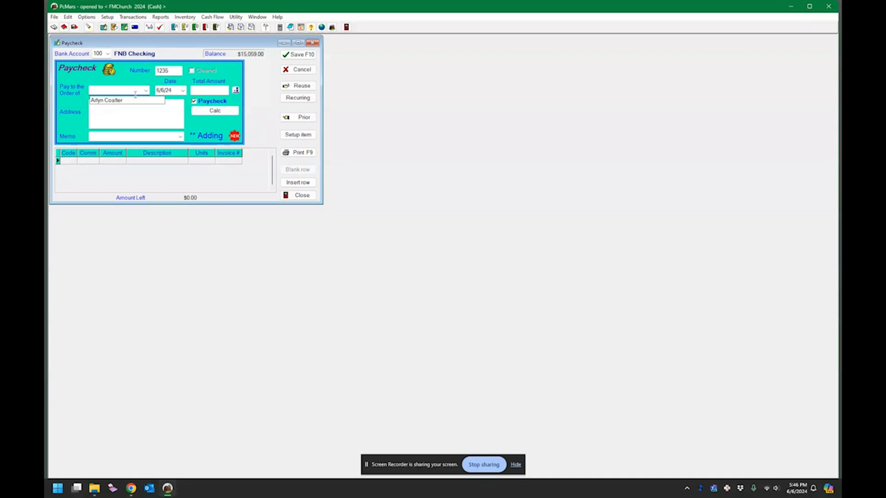
pyautogui.click(127, 101)
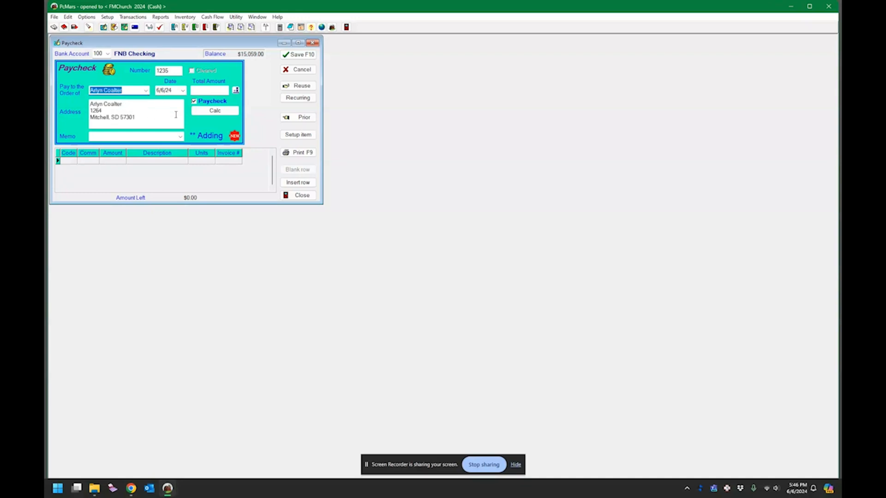
pyautogui.press('Tab')
pyautogui.click(198, 101)
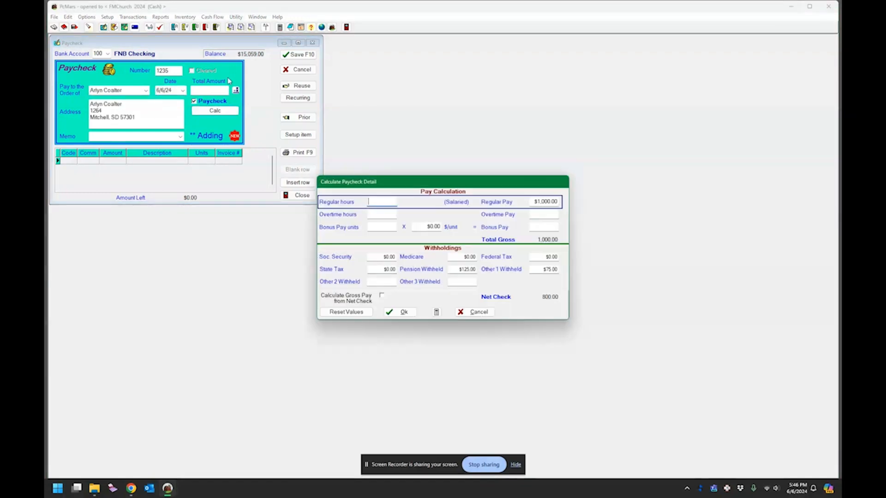
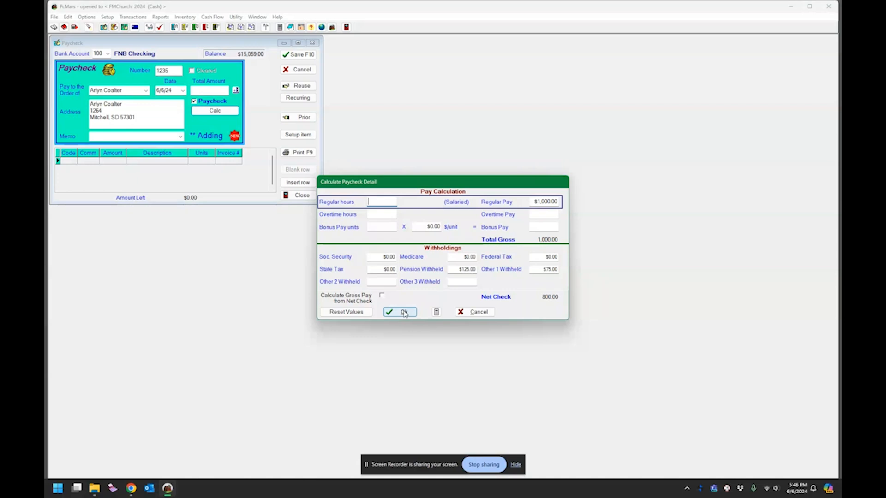
# Step: Accept the $800 net pay breakdown and review the pension line's account code, leaving it unchanged
pyautogui.click(401, 313)
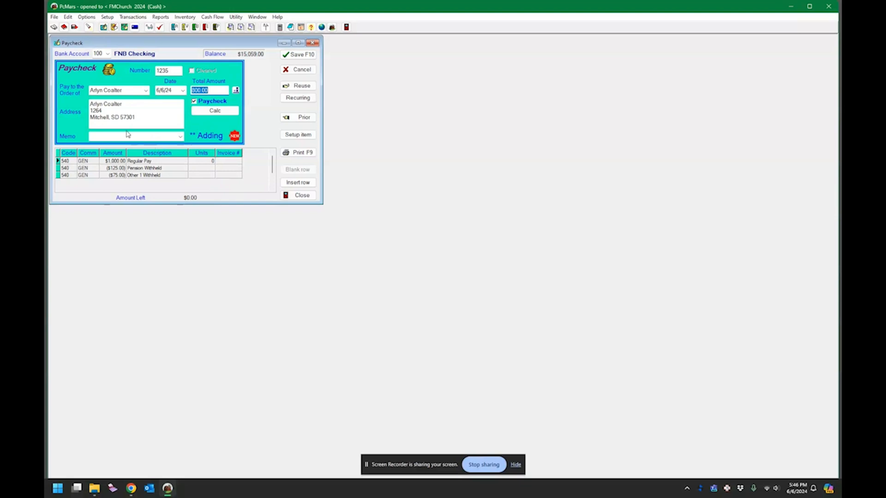
pyautogui.click(88, 169)
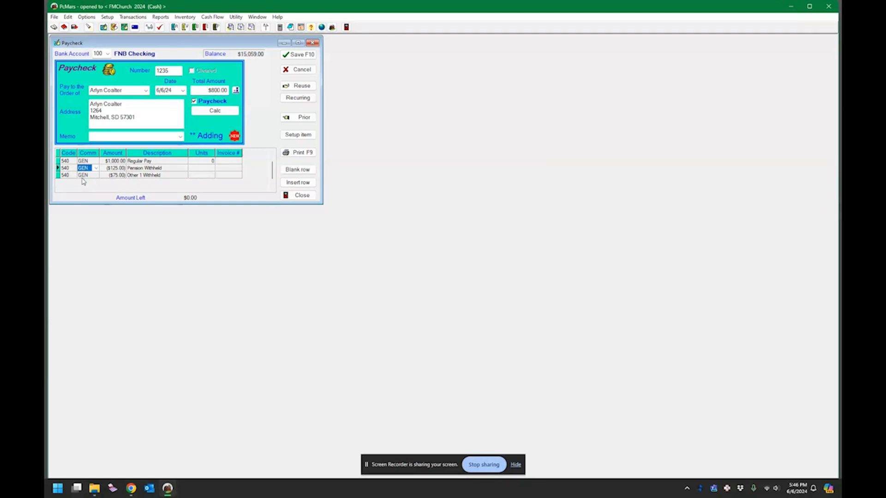
pyautogui.click(67, 168)
pyautogui.click(74, 169)
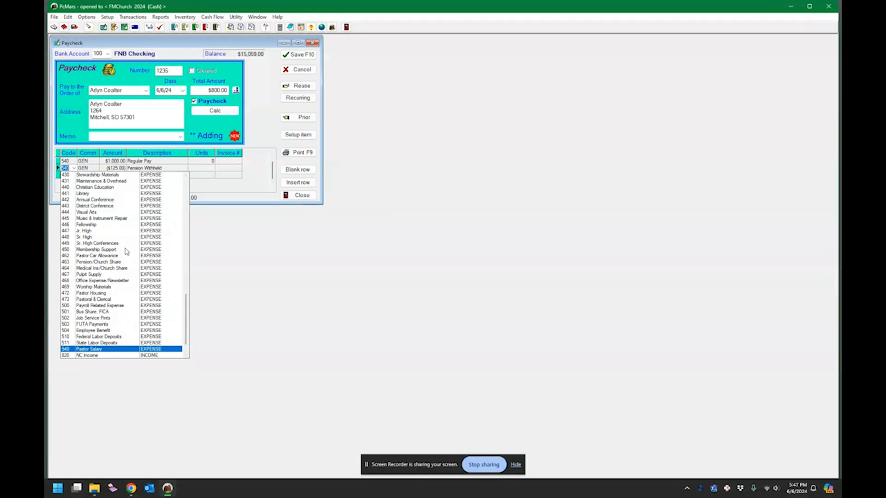
pyautogui.click(281, 262)
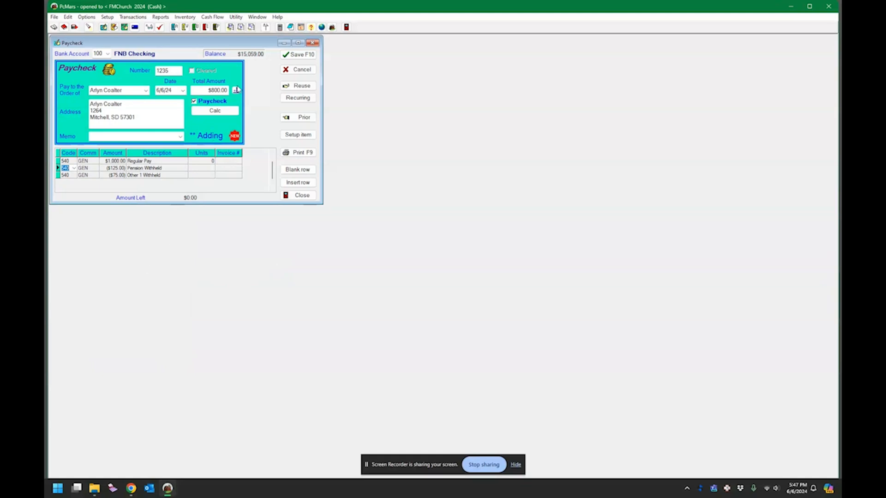
# Step: Keep General as the regular pay committee and save check 1235, bringing FNB Checking to $14,259.00
pyautogui.click(296, 56)
pyautogui.click(95, 161)
pyautogui.click(96, 161)
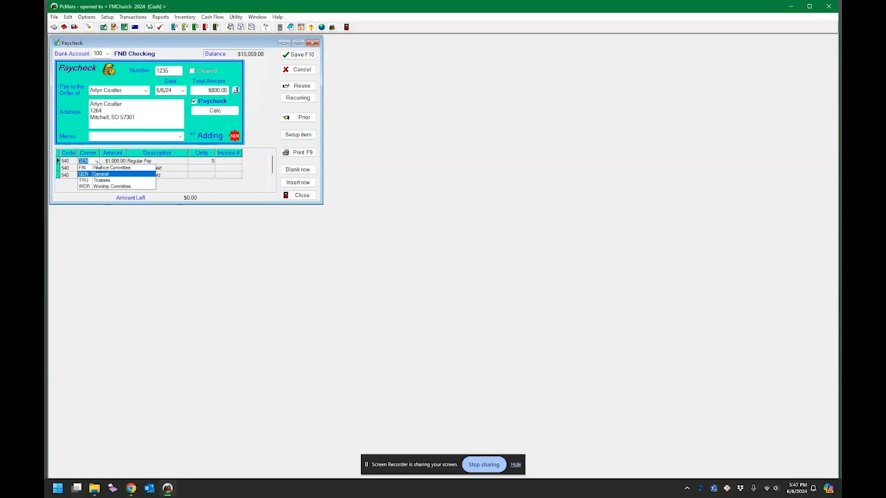
pyautogui.click(97, 162)
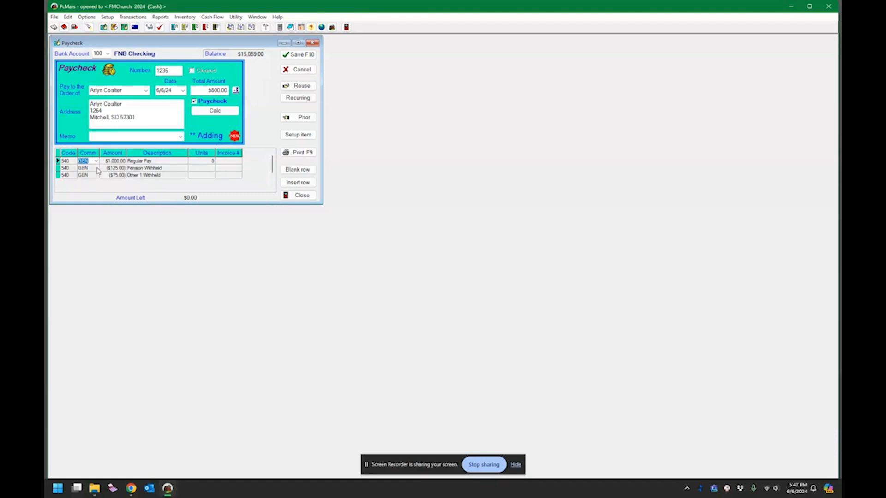
pyautogui.click(299, 56)
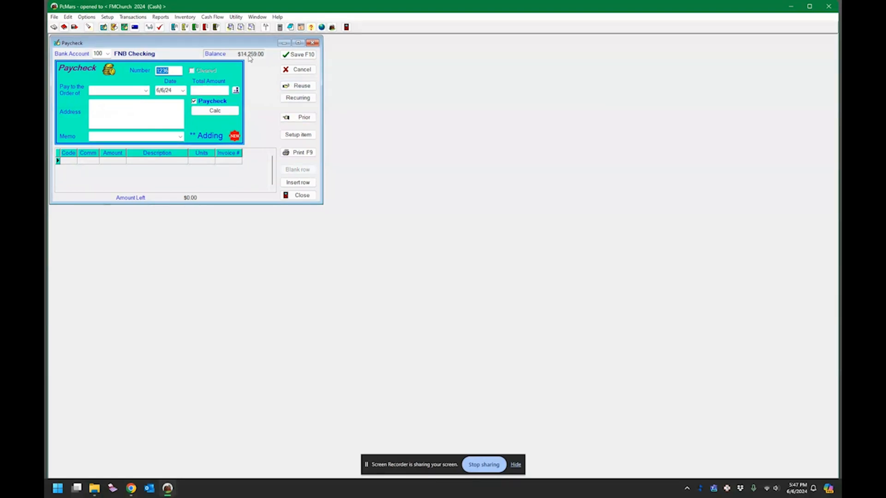
# Step: Close the paycheck window and bring up the Cash Income Statement report settings
pyautogui.click(312, 44)
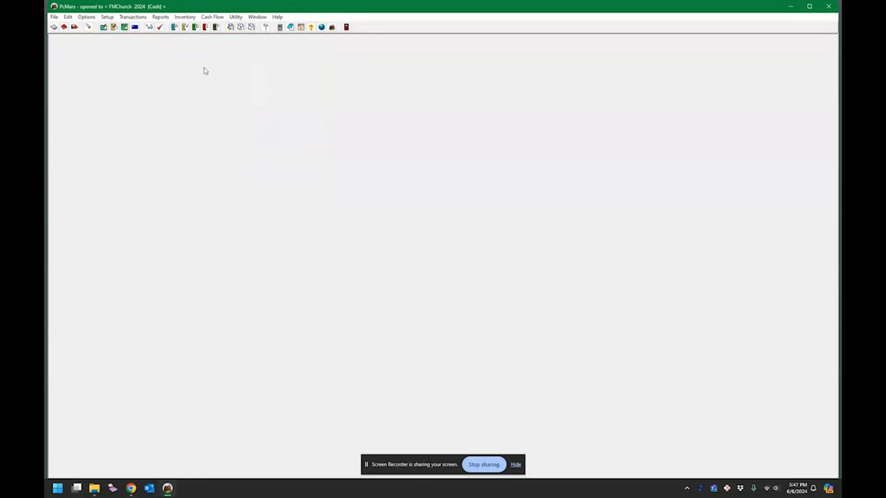
pyautogui.click(160, 17)
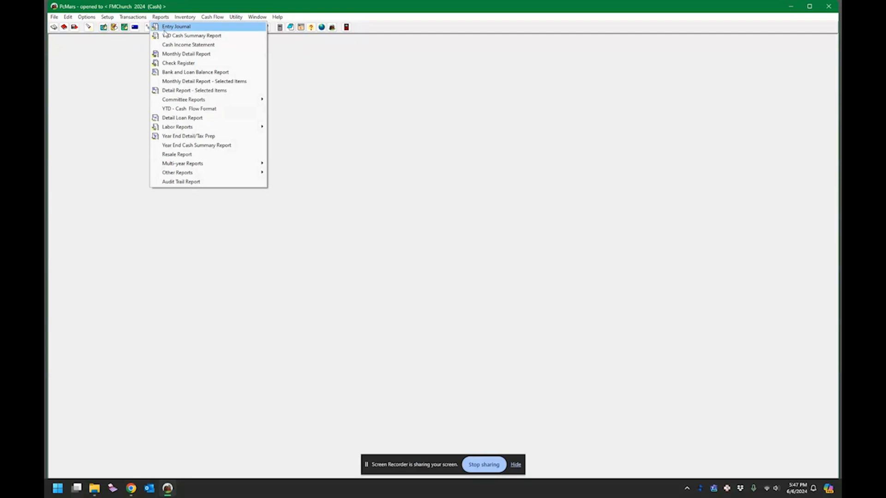
pyautogui.click(172, 46)
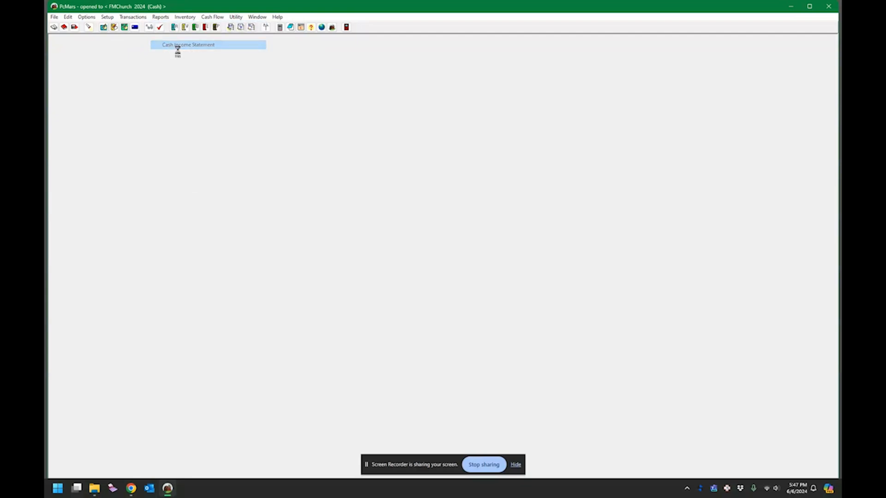
# Step: Preview June's FNB Checking Check Register, enlarging it to confirm the $14,259.00 ending balance, then close it
pyautogui.click(184, 18)
pyautogui.moveTo(166, 19)
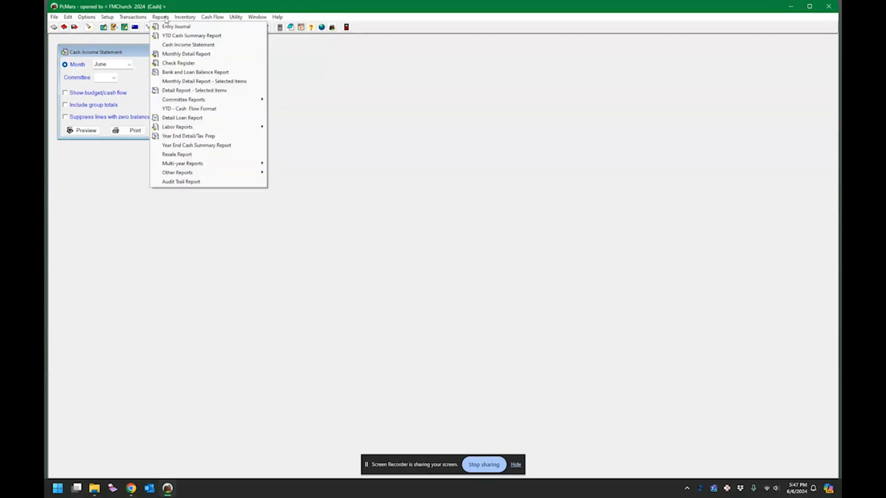
pyautogui.click(179, 63)
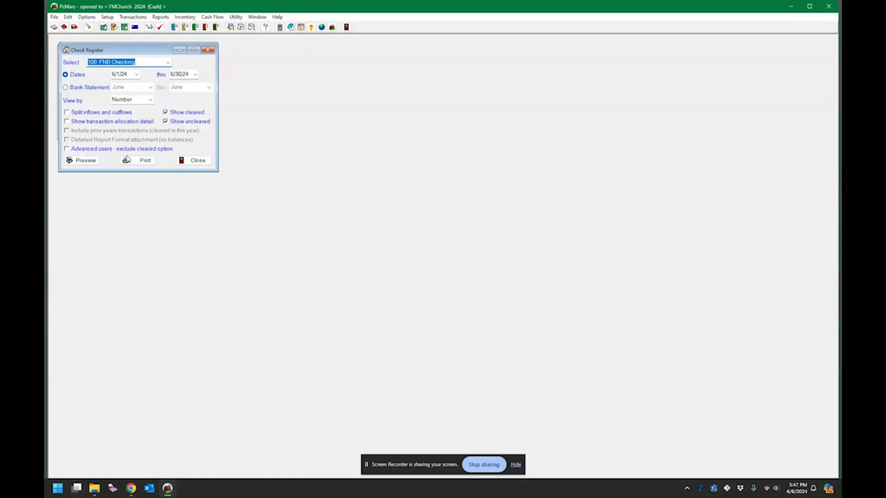
pyautogui.click(82, 162)
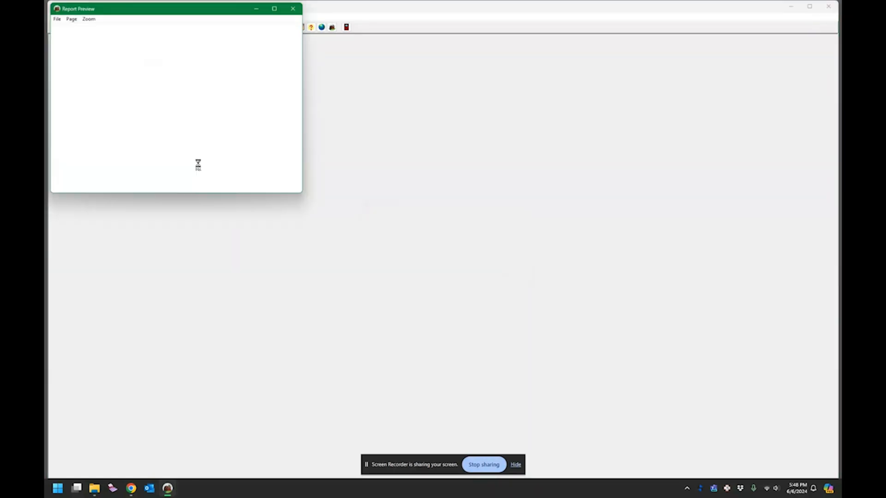
pyautogui.scroll(-3, 250, 150)
pyautogui.scroll(3, 251, 150)
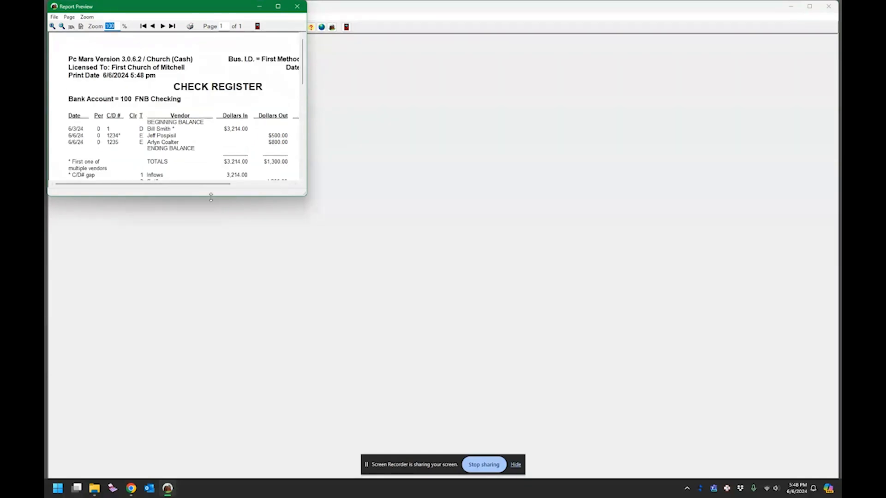
pyautogui.moveTo(212, 200); pyautogui.dragTo(283, 303)
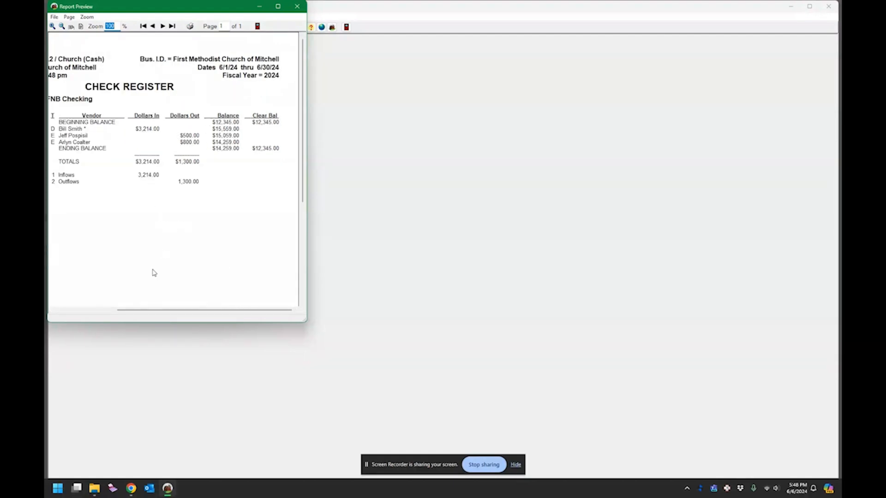
pyautogui.moveTo(150, 310); pyautogui.dragTo(87, 310)
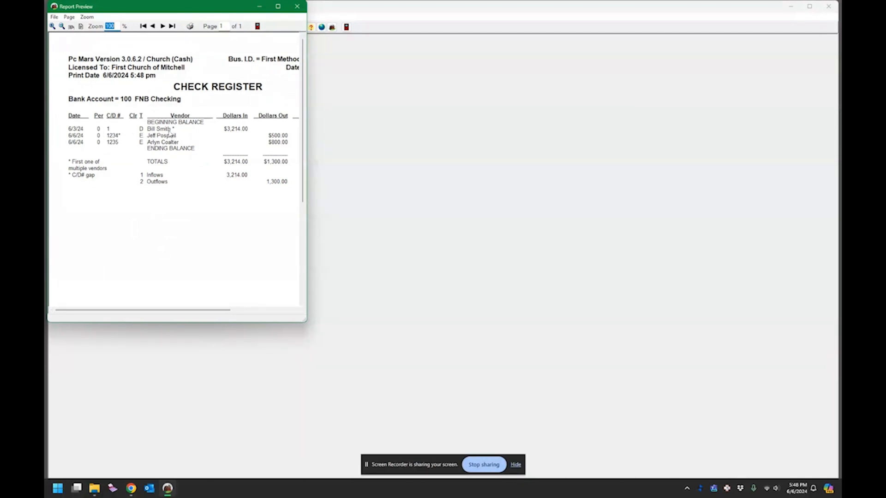
pyautogui.click(297, 7)
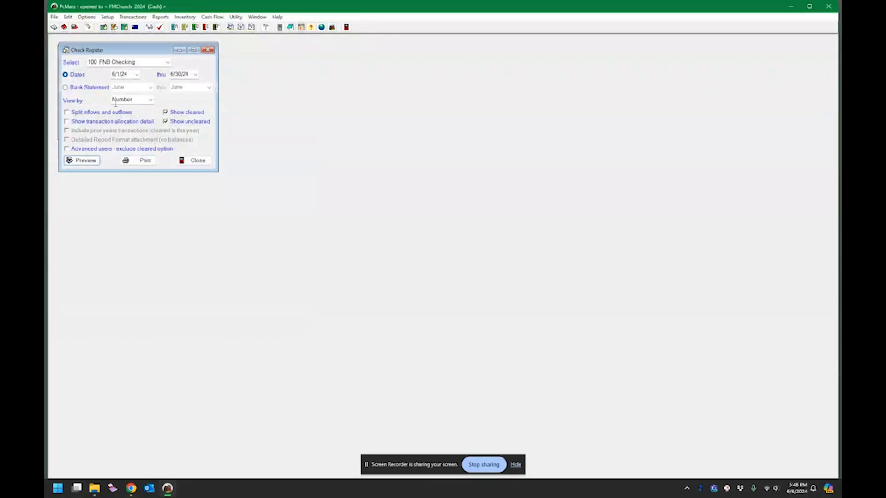
pyautogui.click(208, 50)
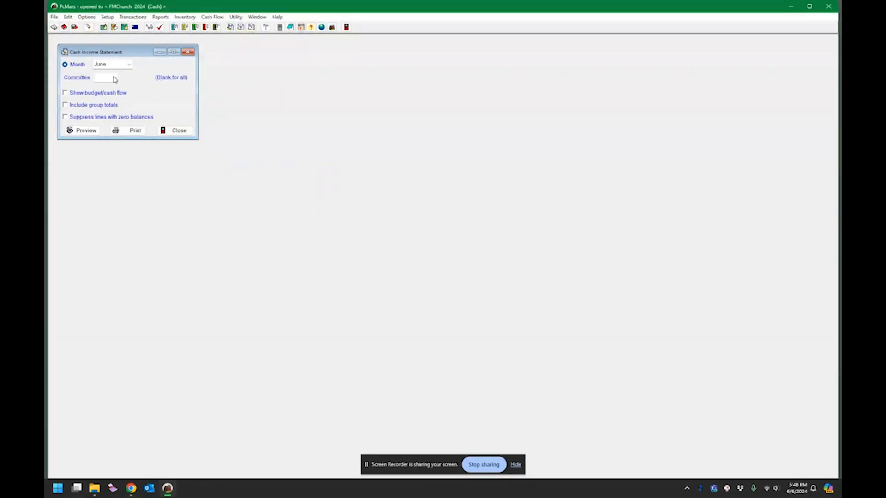
pyautogui.click(115, 79)
pyautogui.click(120, 96)
pyautogui.click(115, 79)
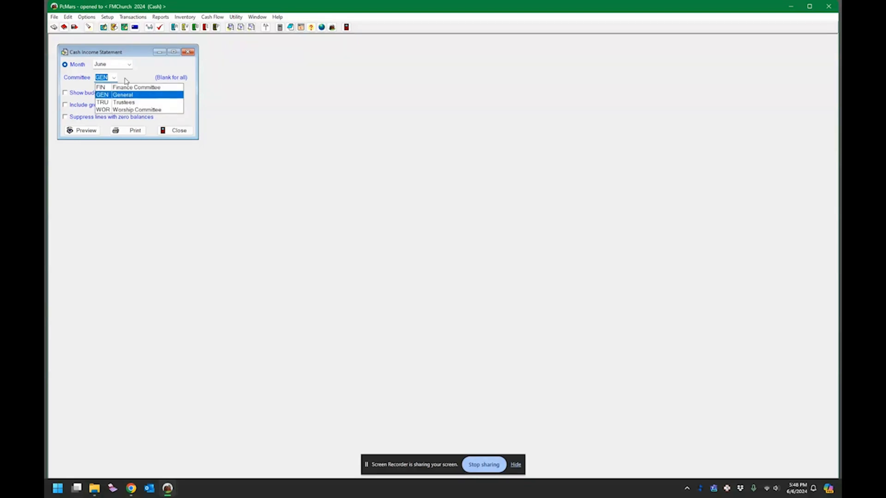
pyautogui.press('BackSpace')
pyautogui.click(133, 75)
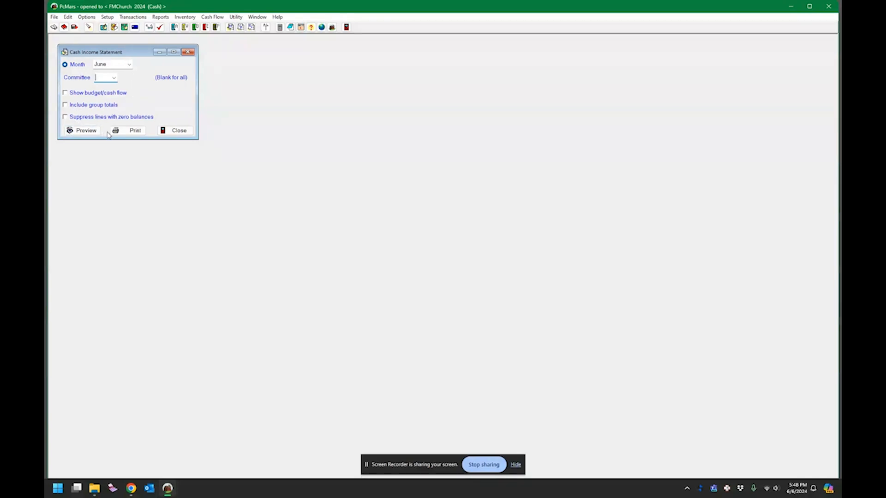
pyautogui.click(90, 132)
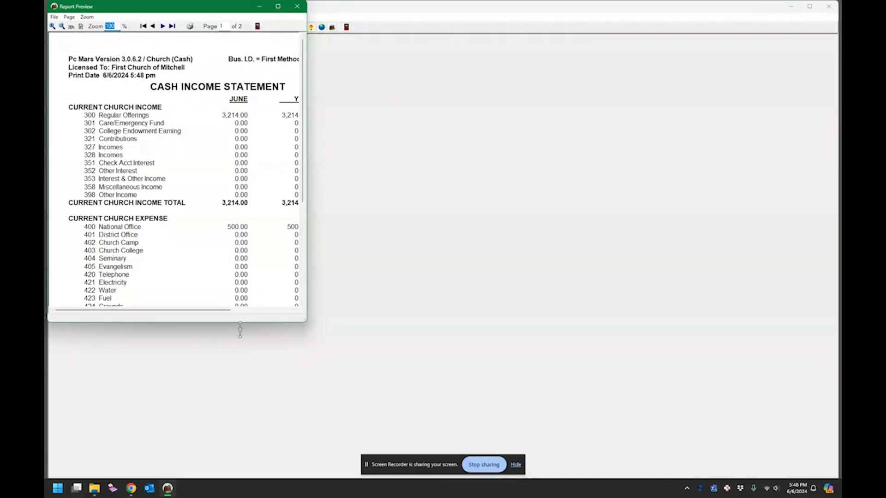
pyautogui.moveTo(240, 321); pyautogui.dragTo(242, 444)
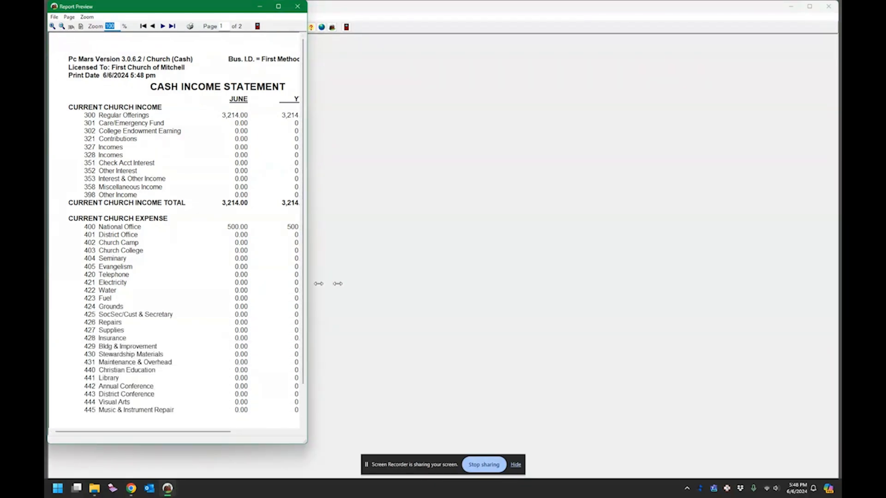
pyautogui.moveTo(307, 286); pyautogui.dragTo(490, 286)
pyautogui.scroll(-5, 323, 247)
pyautogui.scroll(5, 321, 245)
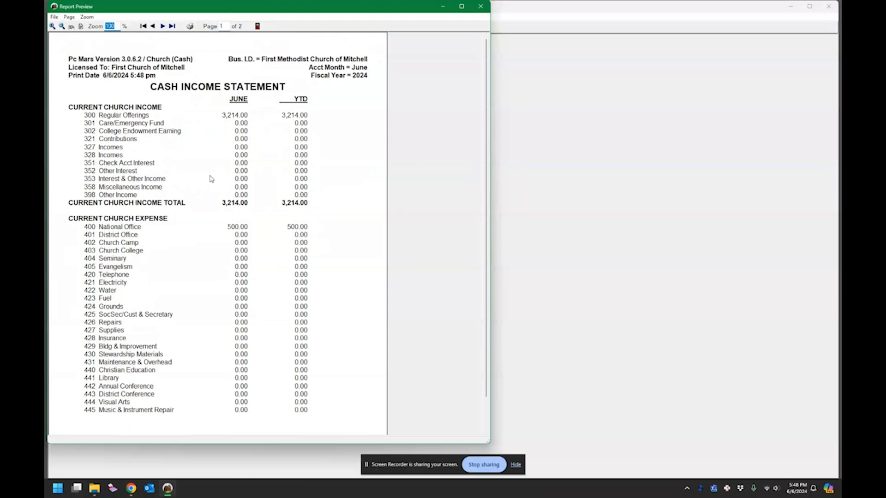
pyautogui.scroll(-1, 237, 205)
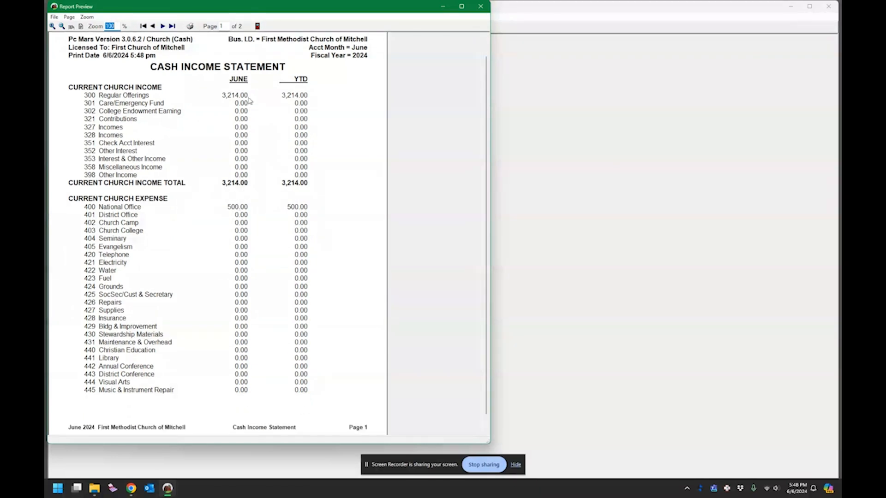
pyautogui.scroll(-3, 295, 166)
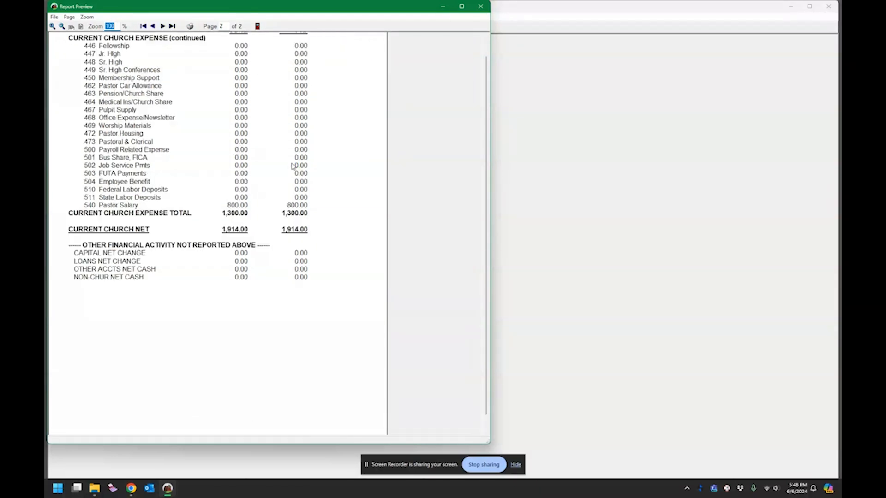
pyautogui.scroll(2, 293, 167)
pyautogui.scroll(-1, 290, 166)
pyautogui.scroll(1, 289, 166)
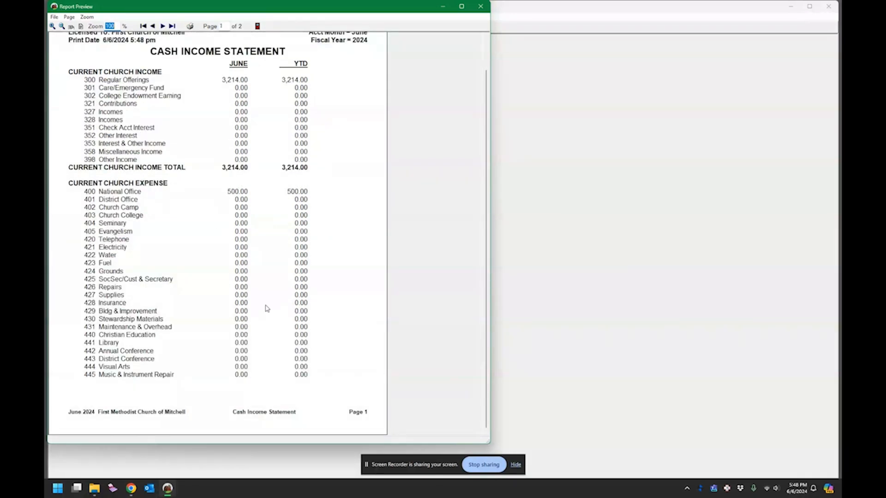
pyautogui.scroll(-1, 265, 306)
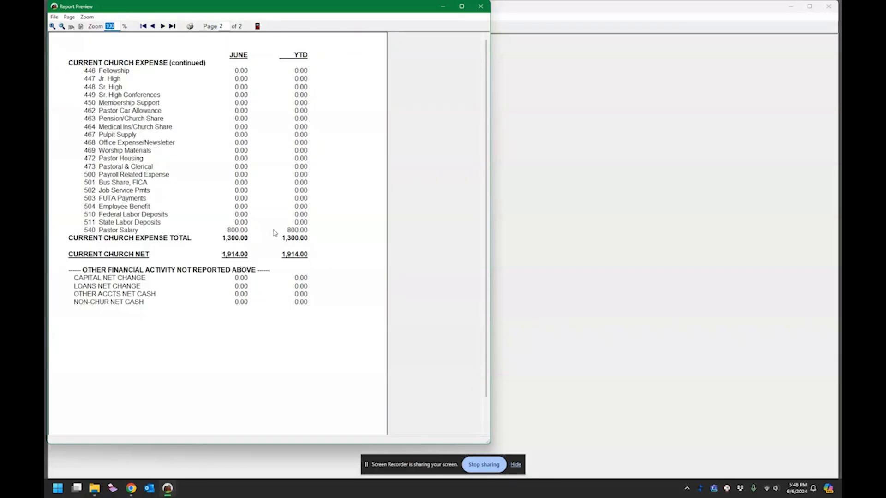
pyautogui.scroll(1, 266, 237)
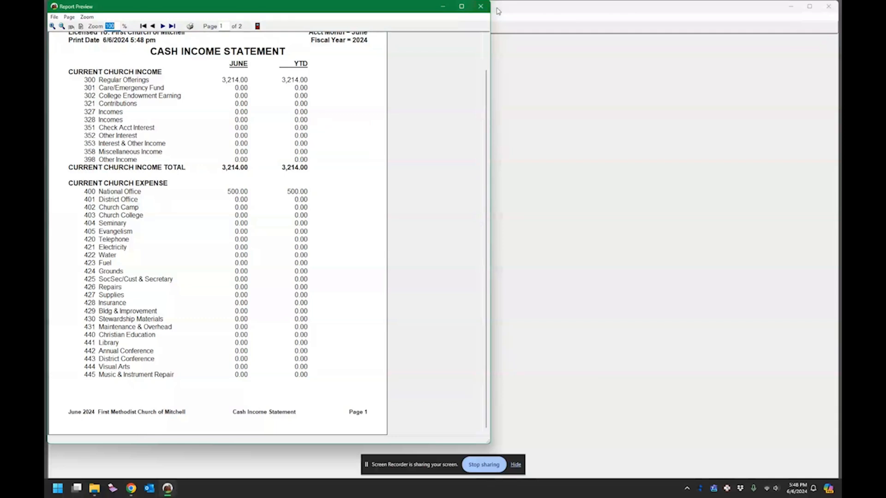
pyautogui.click(481, 6)
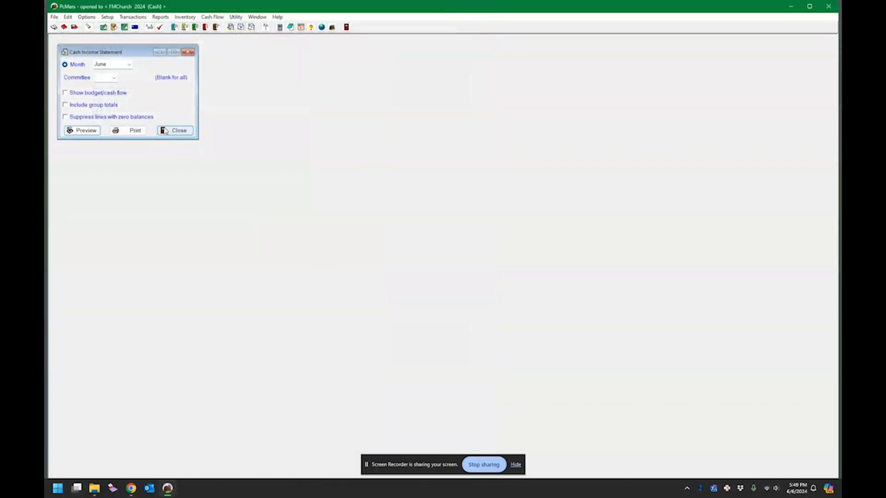
# Step: Tick Show budget/cash flow, close the Cash Income Statement options, and browse the reports list without choosing
pyautogui.click(88, 94)
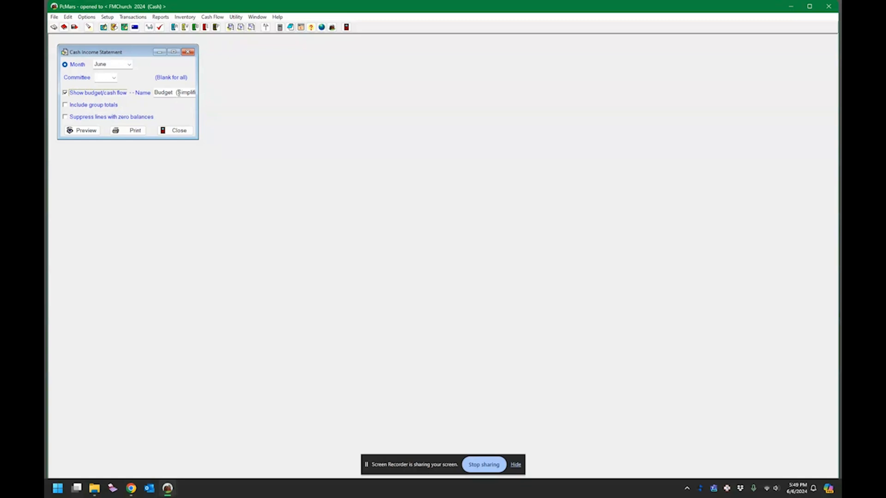
pyautogui.click(189, 131)
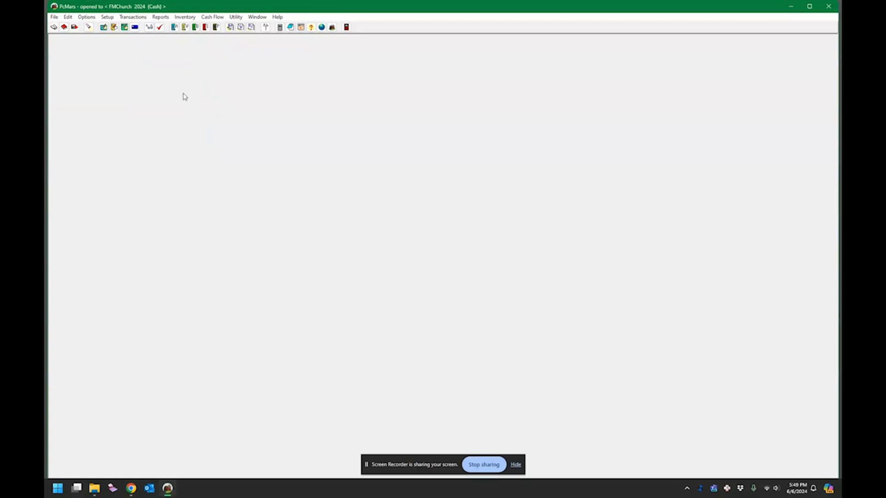
pyautogui.click(160, 17)
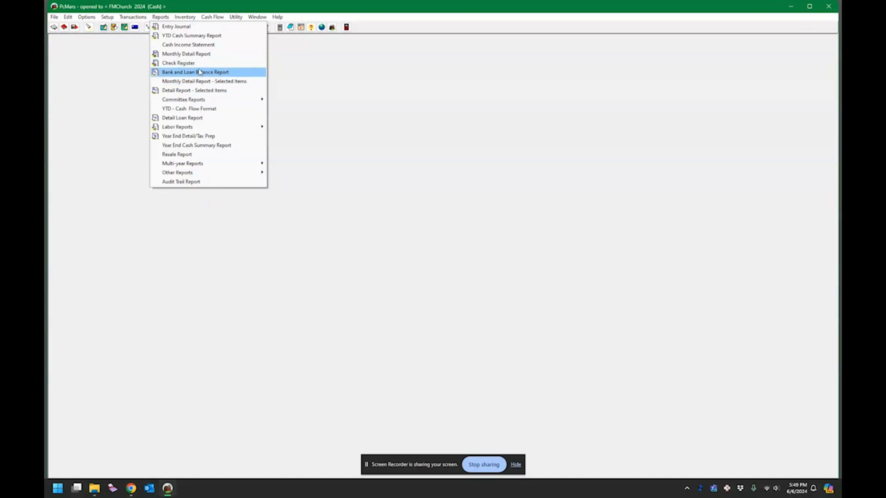
pyautogui.click(196, 55)
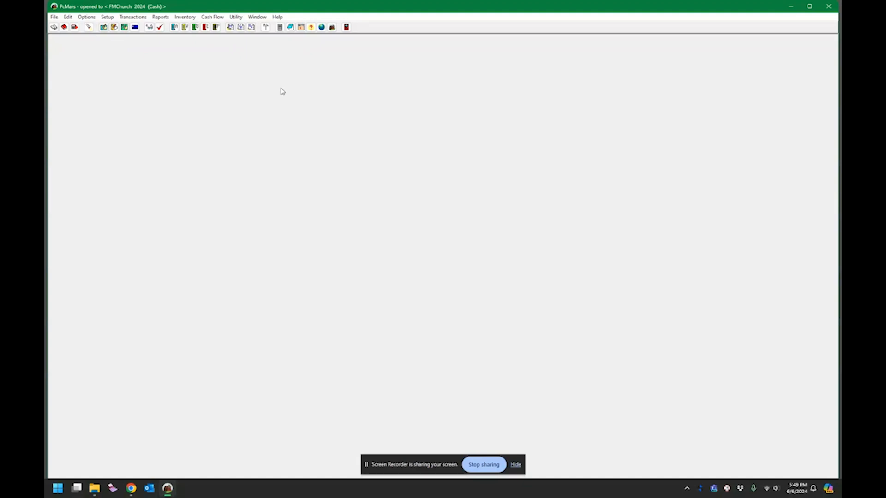
# Step: Browse the Utility, Inventory and Cash Flow menus without choosing any function
pyautogui.click(236, 17)
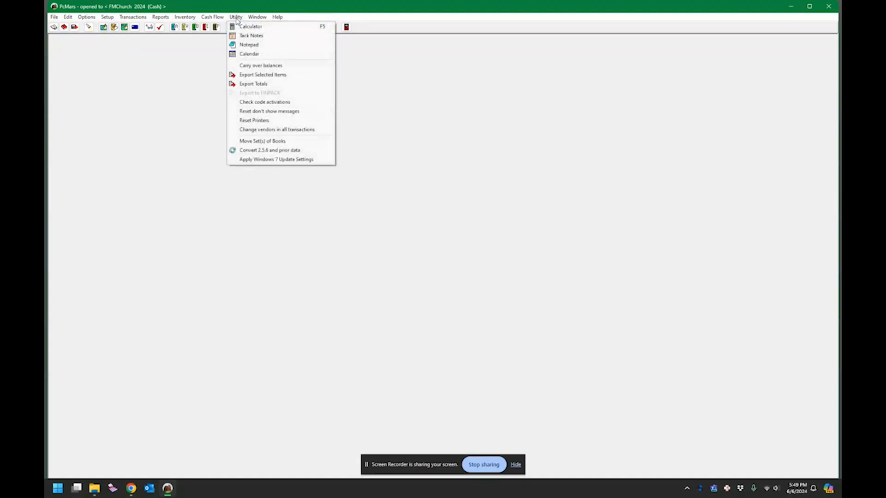
pyautogui.click(207, 85)
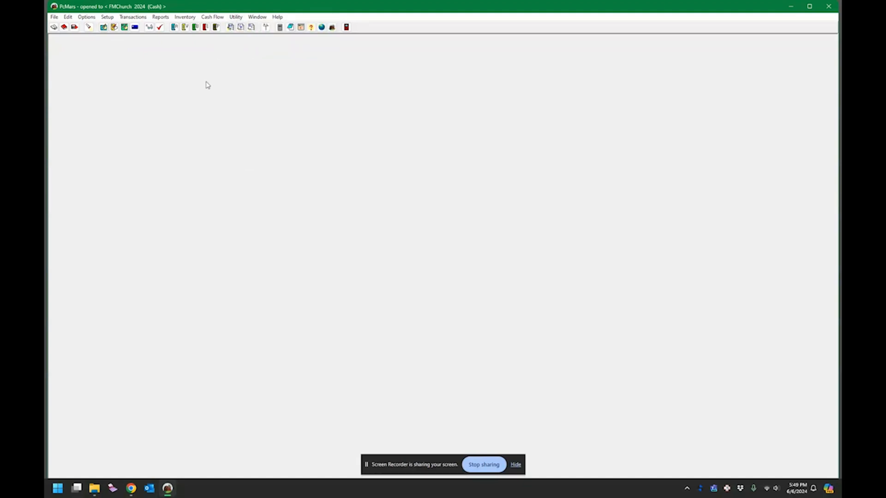
pyautogui.click(186, 19)
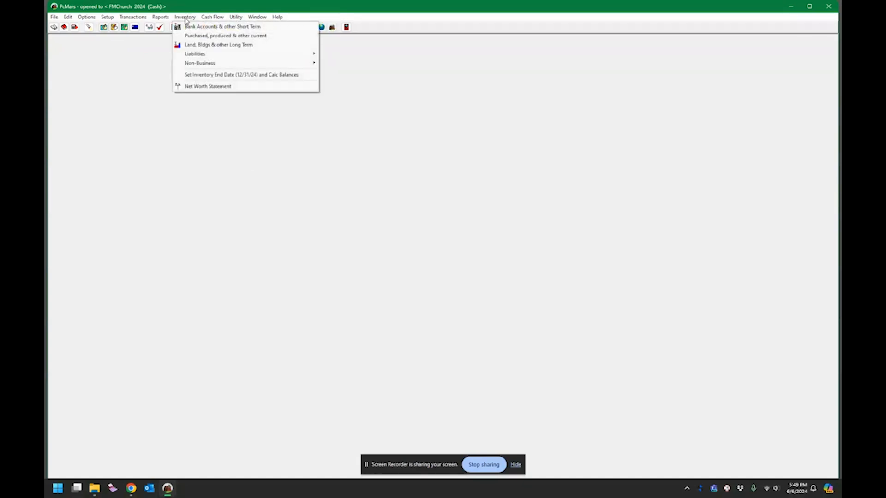
pyautogui.click(208, 21)
pyautogui.click(191, 19)
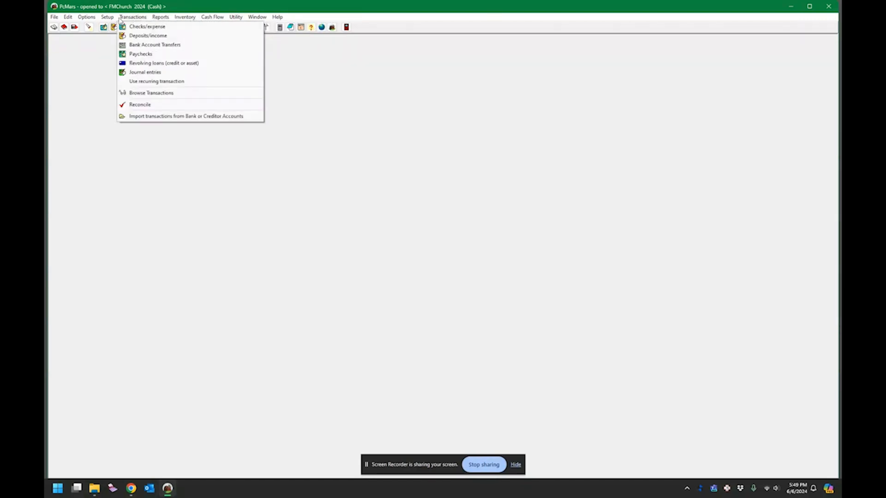
pyautogui.moveTo(100, 19)
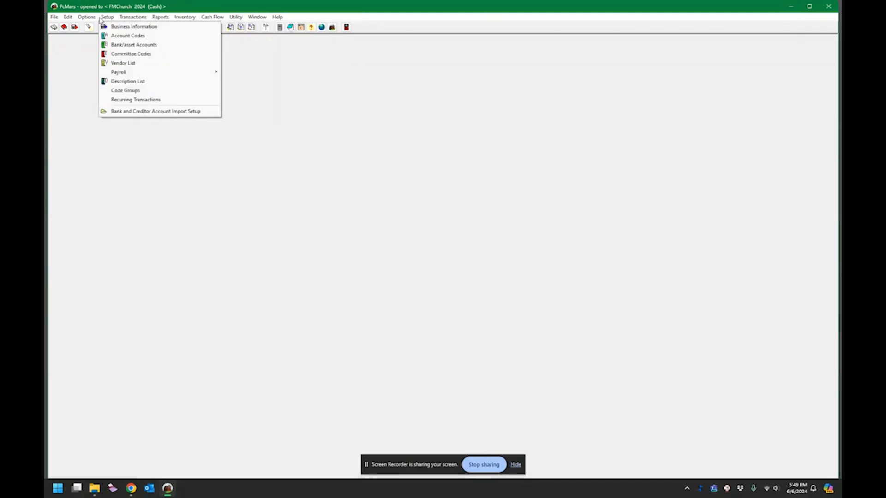
pyautogui.click(133, 125)
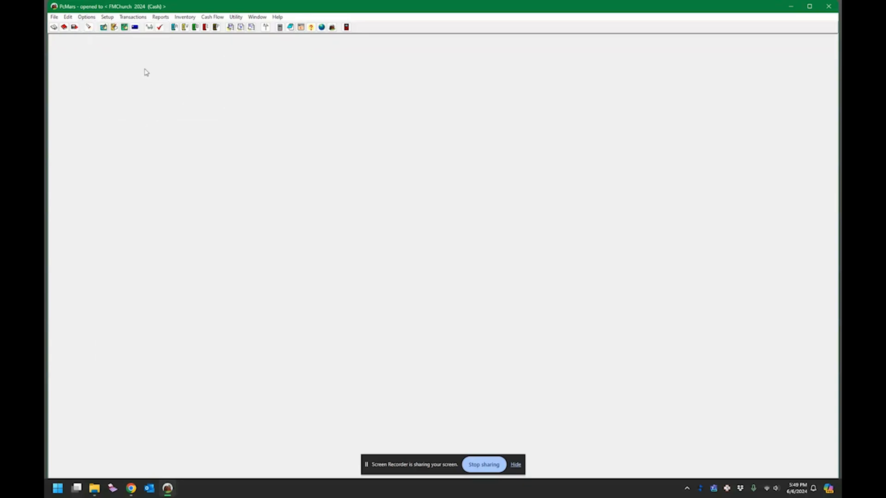